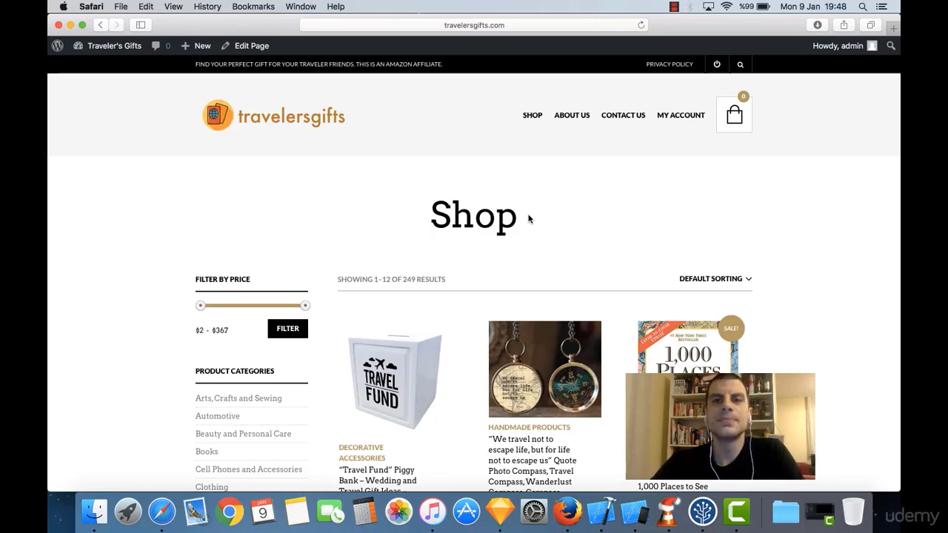
scroll(529, 218, down, 5)
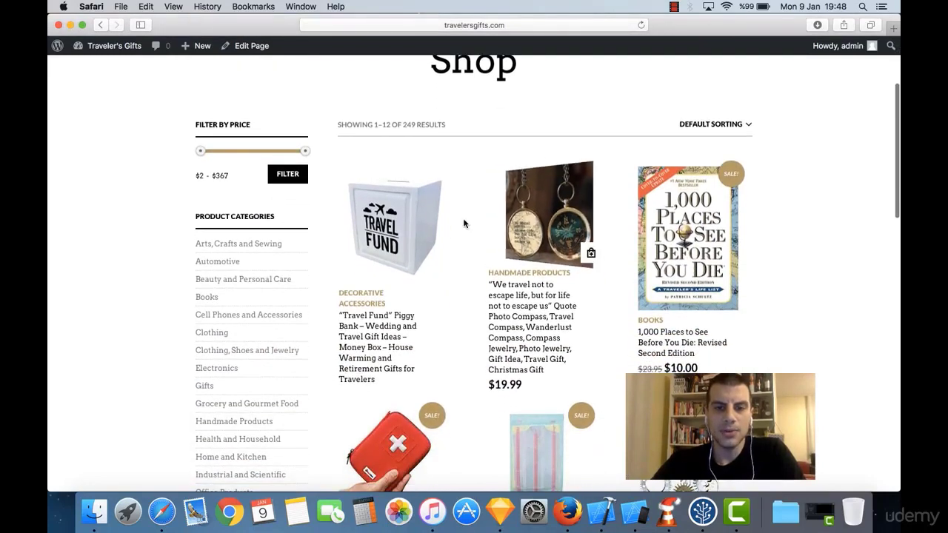
scroll(460, 283, down, 2)
scroll(460, 283, down, 4)
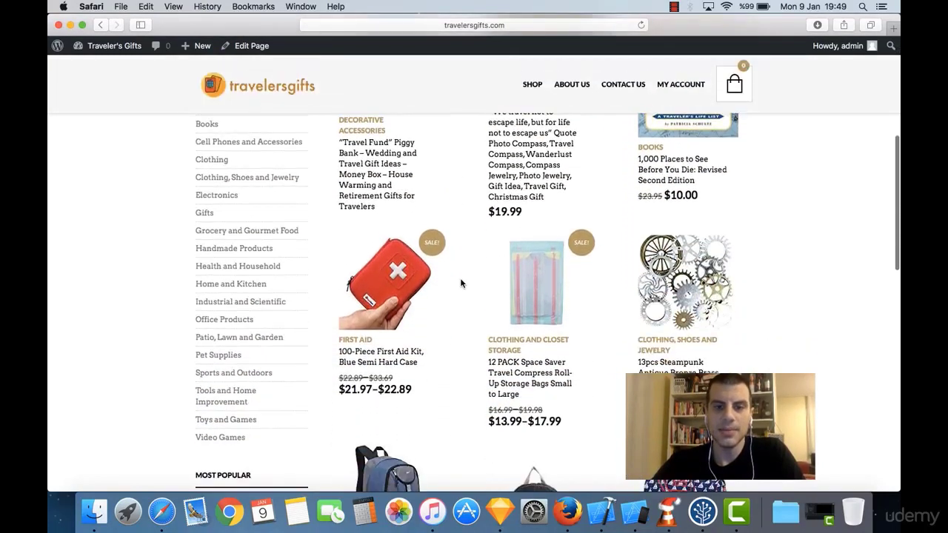
scroll(460, 283, down, 3)
scroll(460, 283, down, 5)
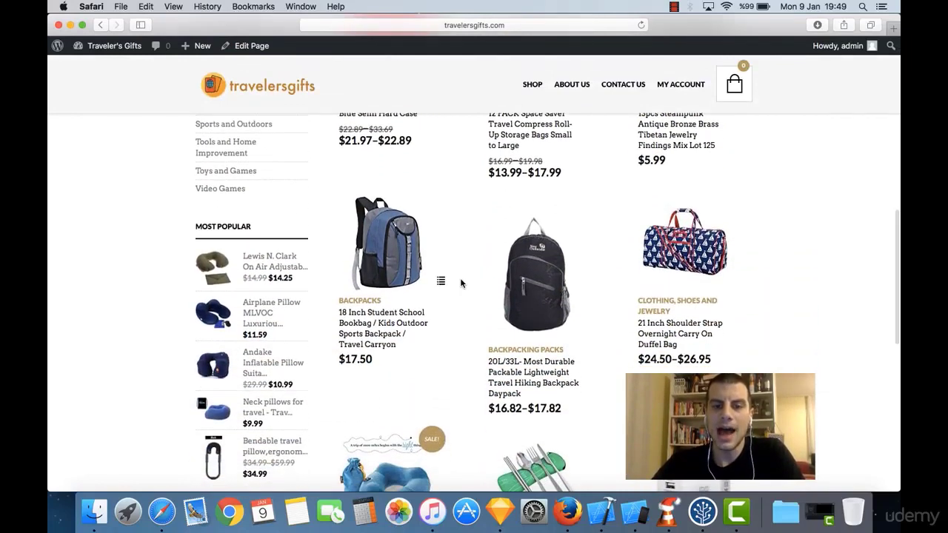
scroll(460, 283, down, 4)
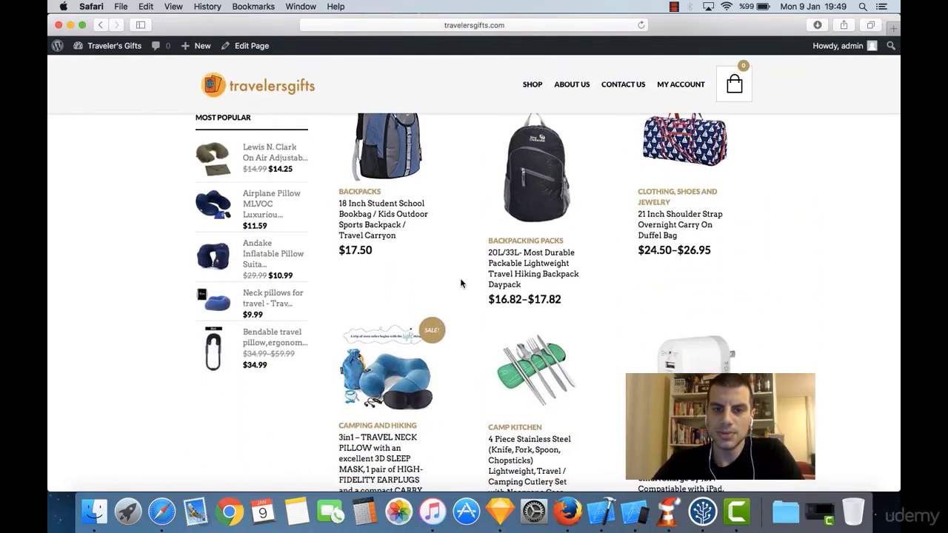
scroll(474, 186, up, 15)
scroll(474, 185, up, 10)
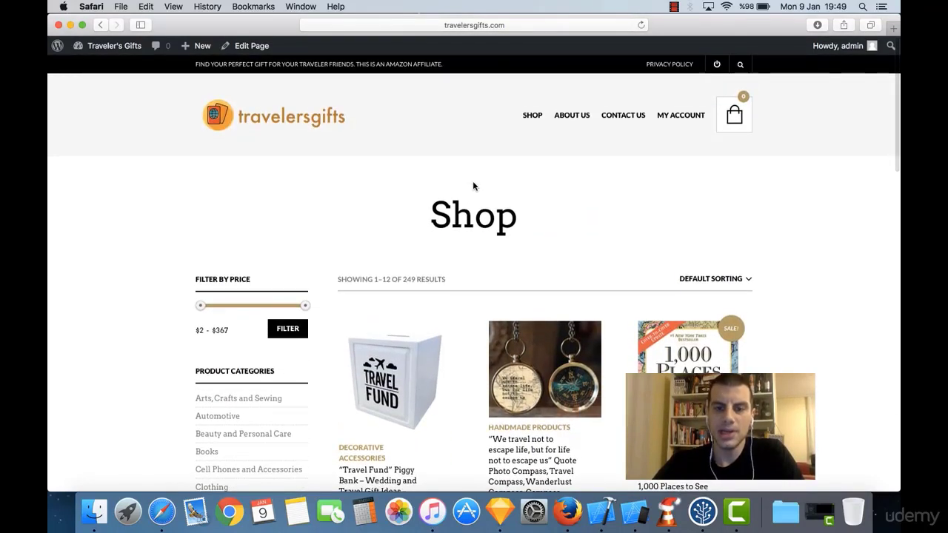
scroll(474, 185, down, 1)
scroll(473, 185, down, 1)
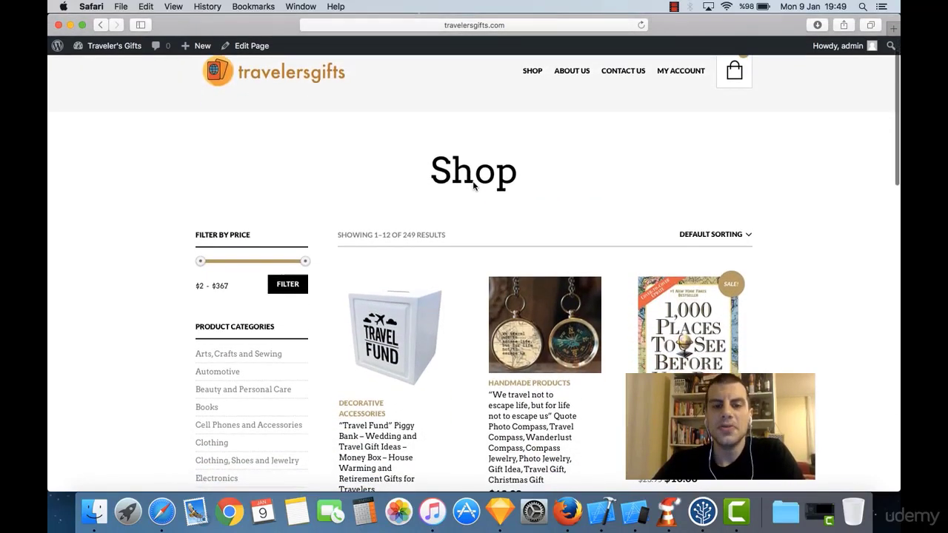
scroll(474, 183, up, 2)
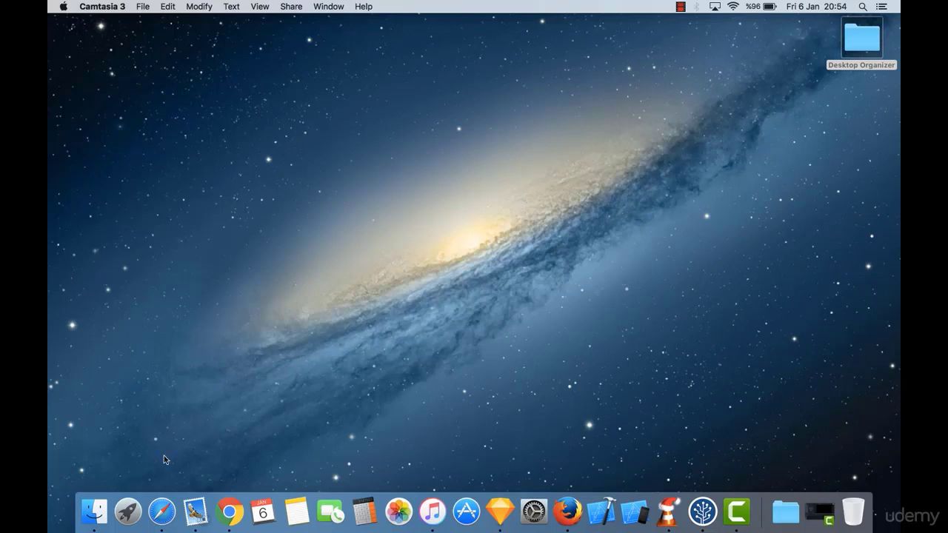
click(162, 511)
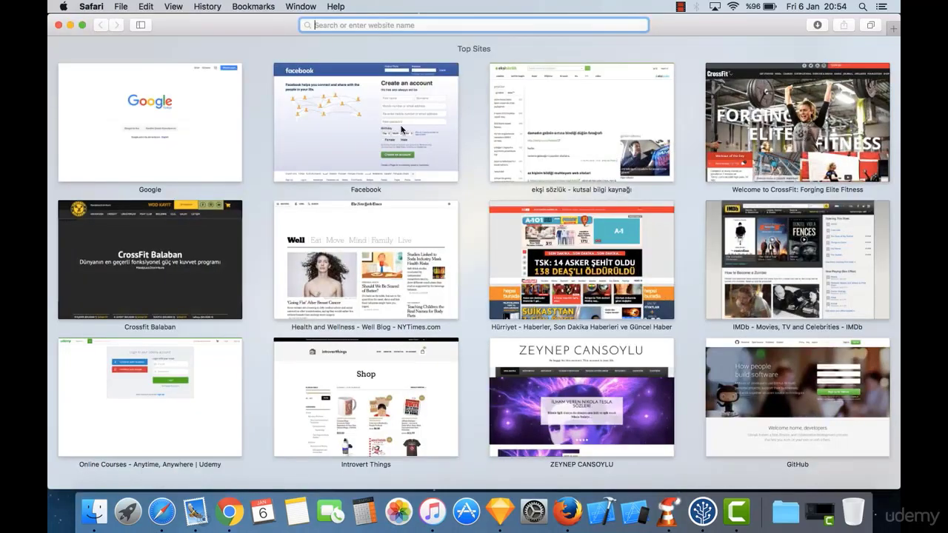
text(www.g)
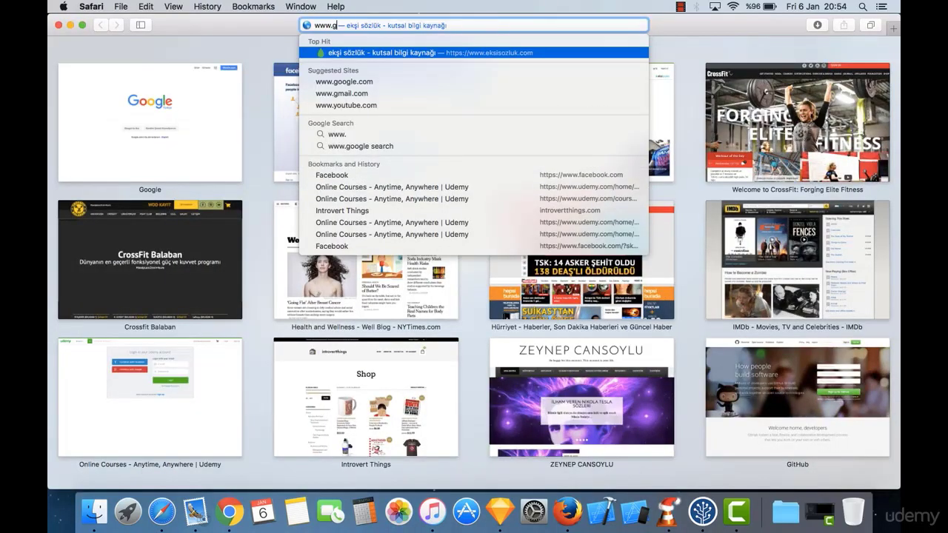
text(oogle.com.)
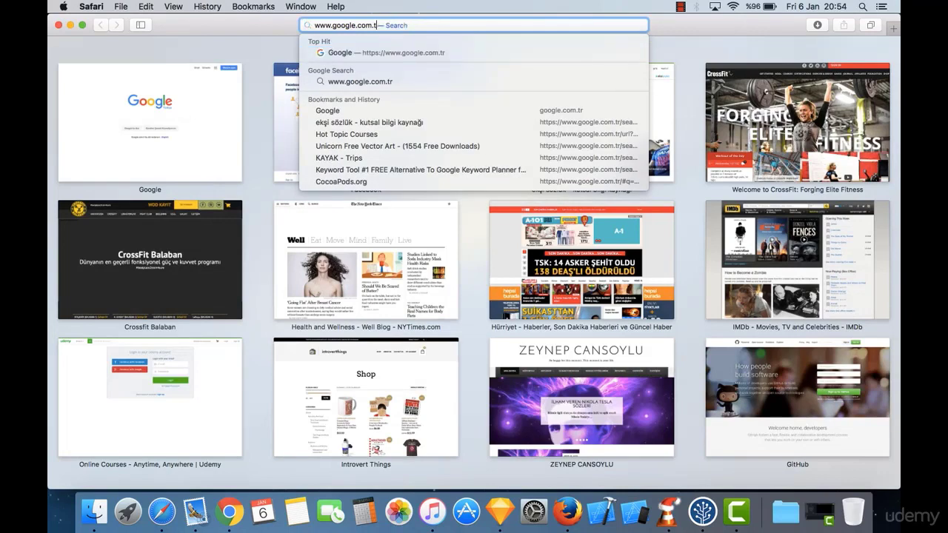
key(Return)
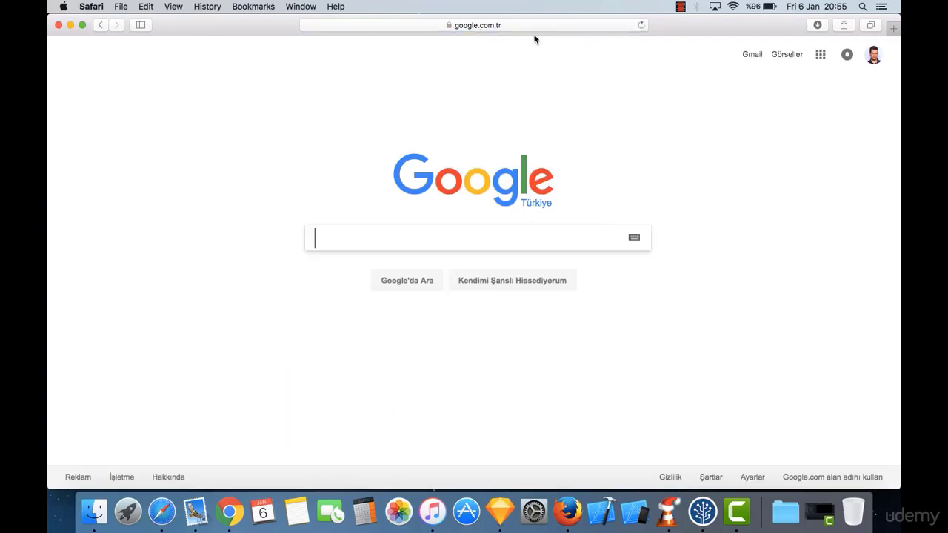
Step: Load Amazon in a second tab, then add a third empty tab
key(super+t)
text(amazon.com)
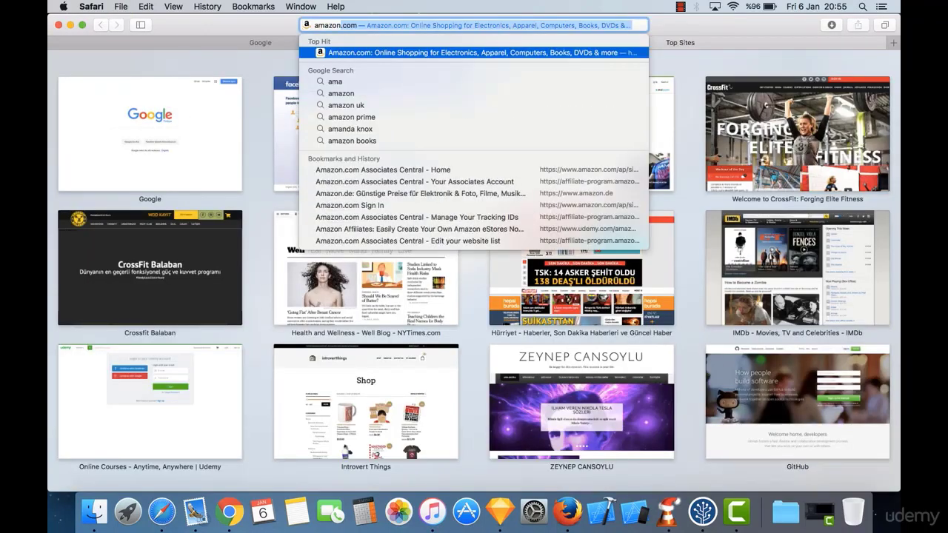
key(Return)
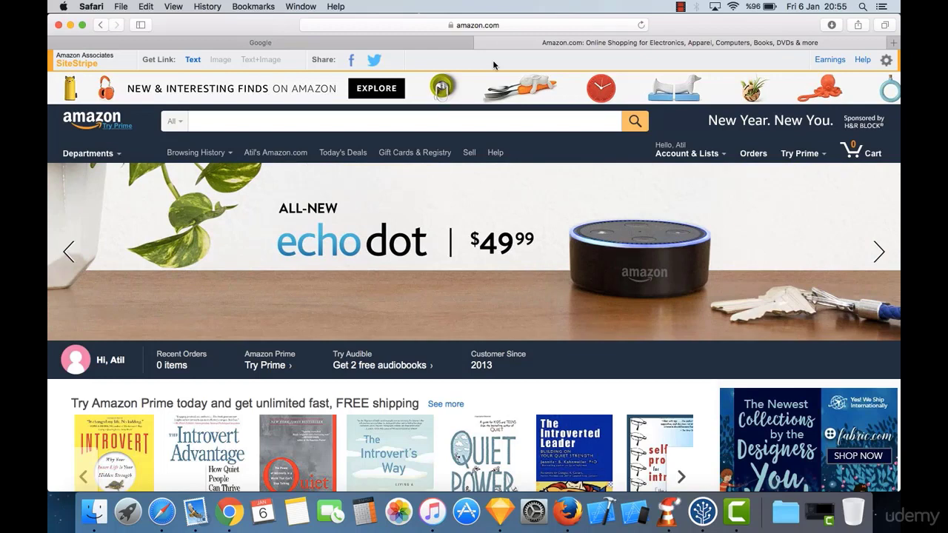
click(894, 43)
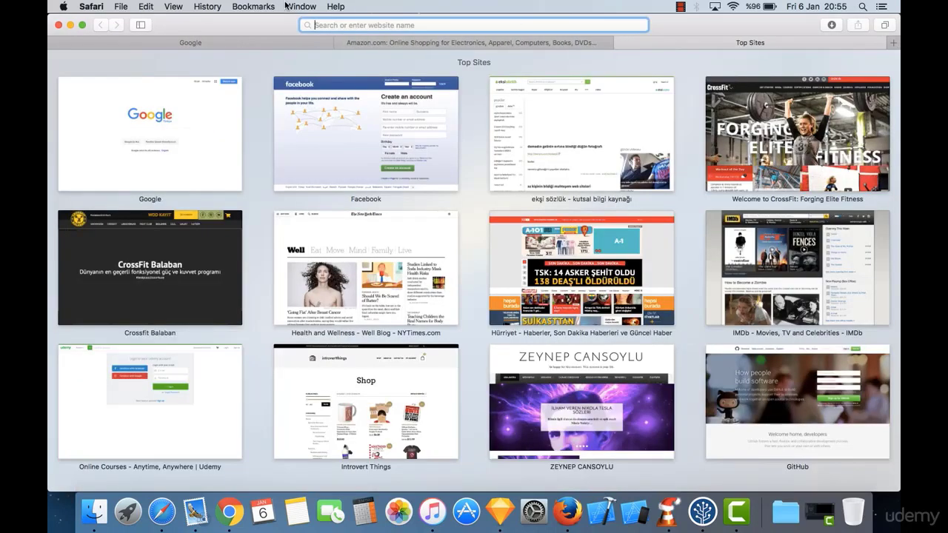
Step: Switch the Google tab to google.com, search 'hosting and domains' and scroll the provider results
click(275, 42)
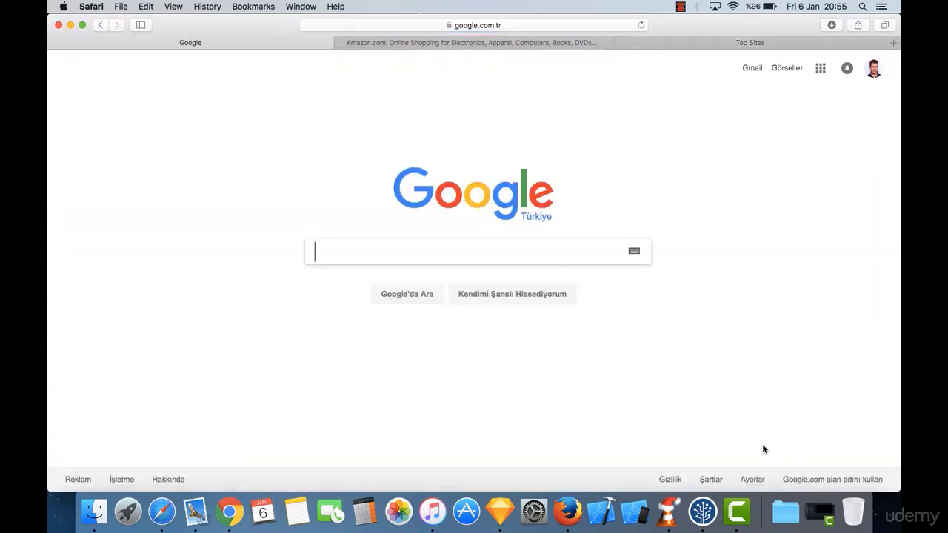
click(803, 480)
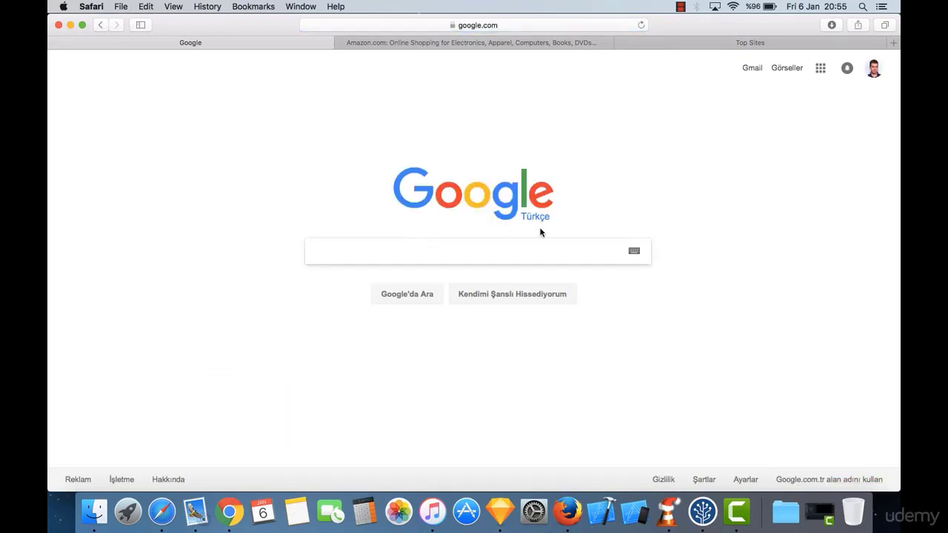
text(hostin)
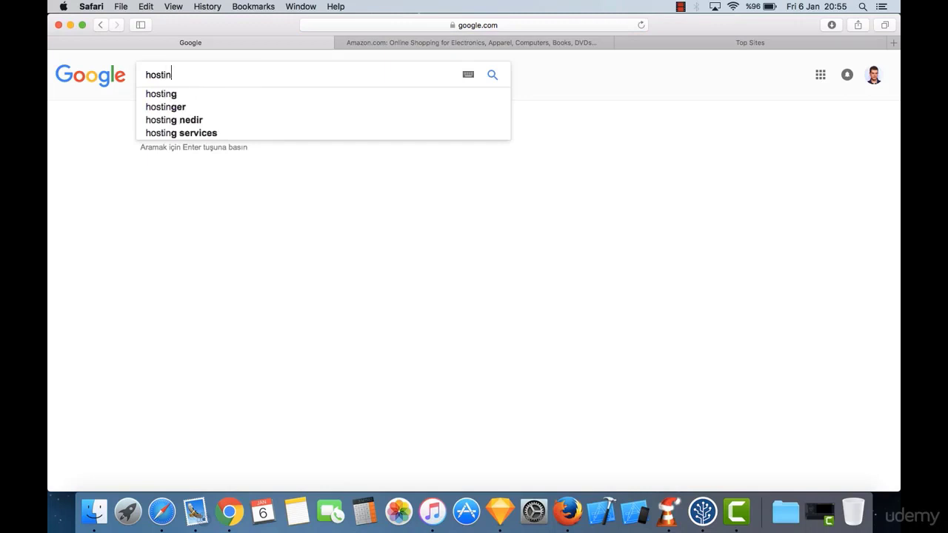
text(g and domains)
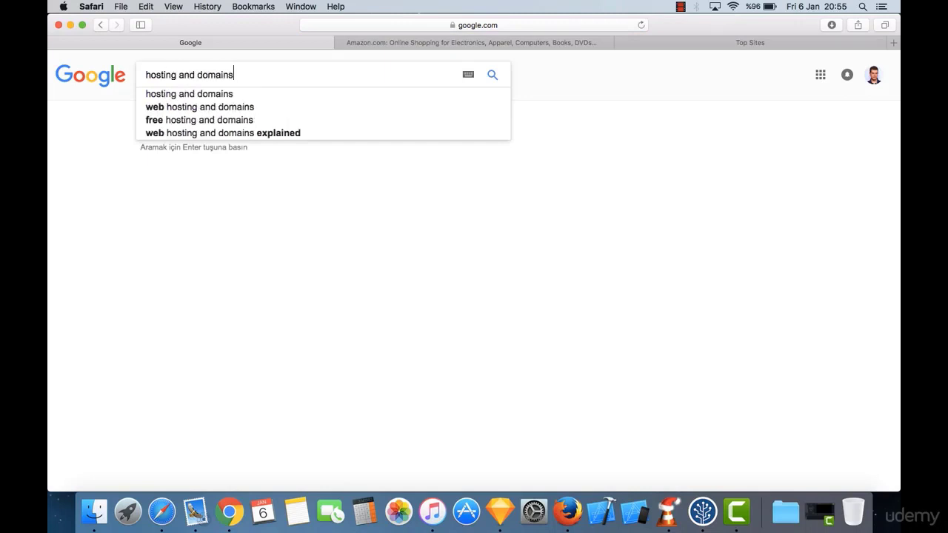
key(Return)
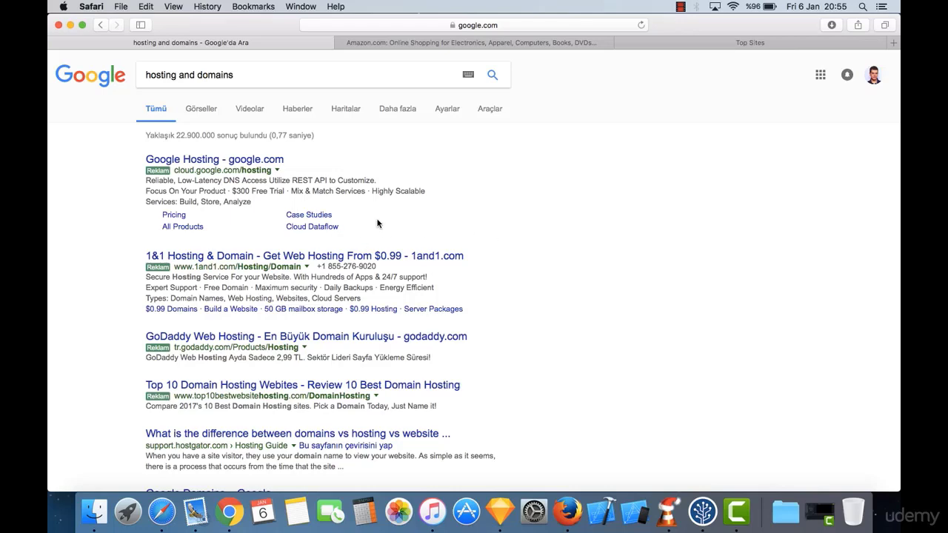
scroll(300, 205, down, 2)
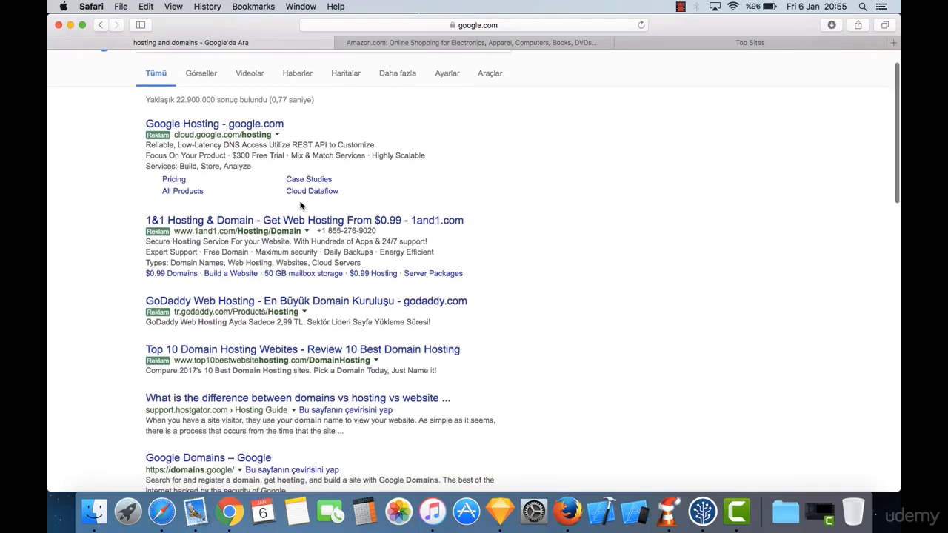
scroll(300, 205, down, 7)
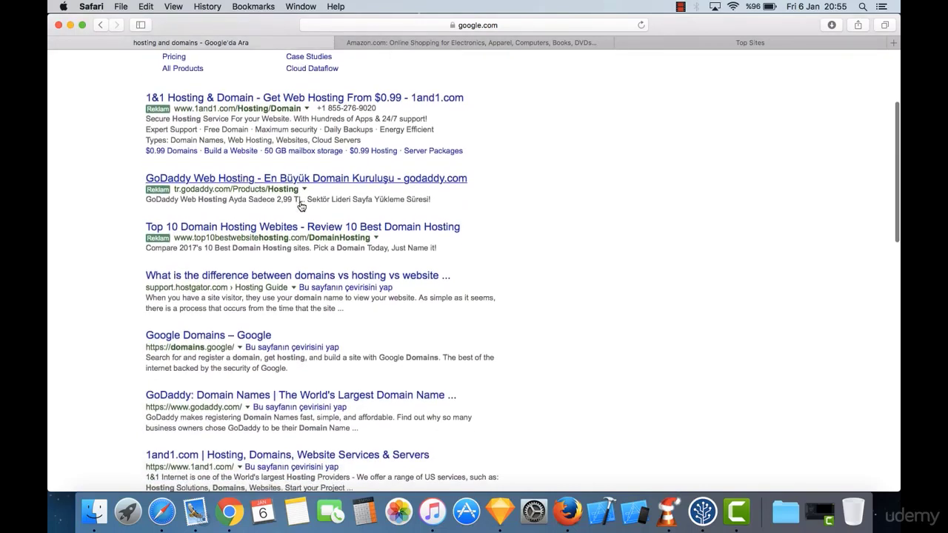
scroll(301, 206, down, 7)
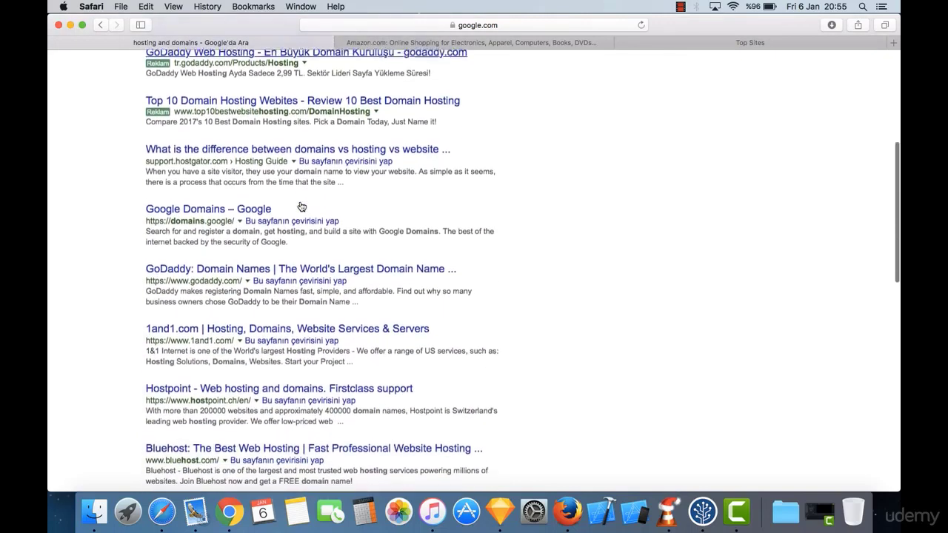
scroll(301, 206, down, 1)
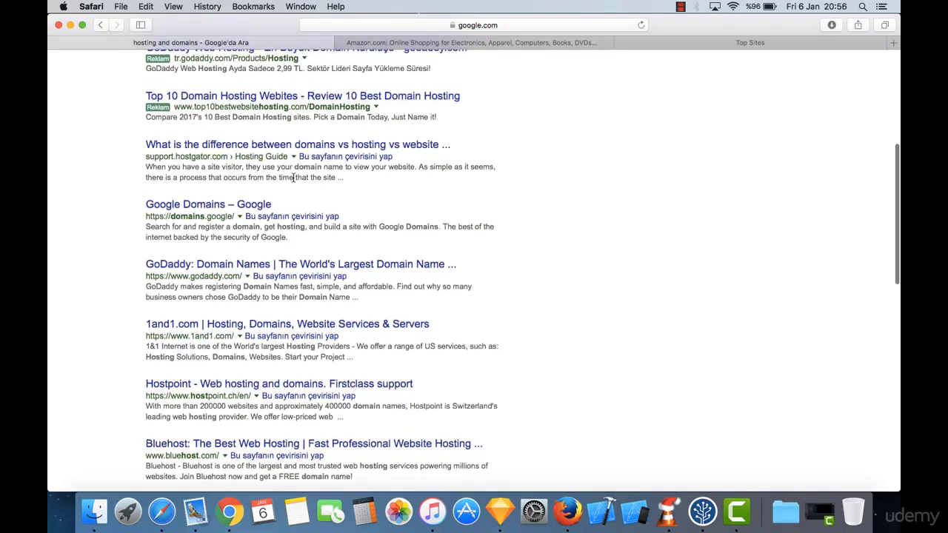
scroll(293, 178, down, 5)
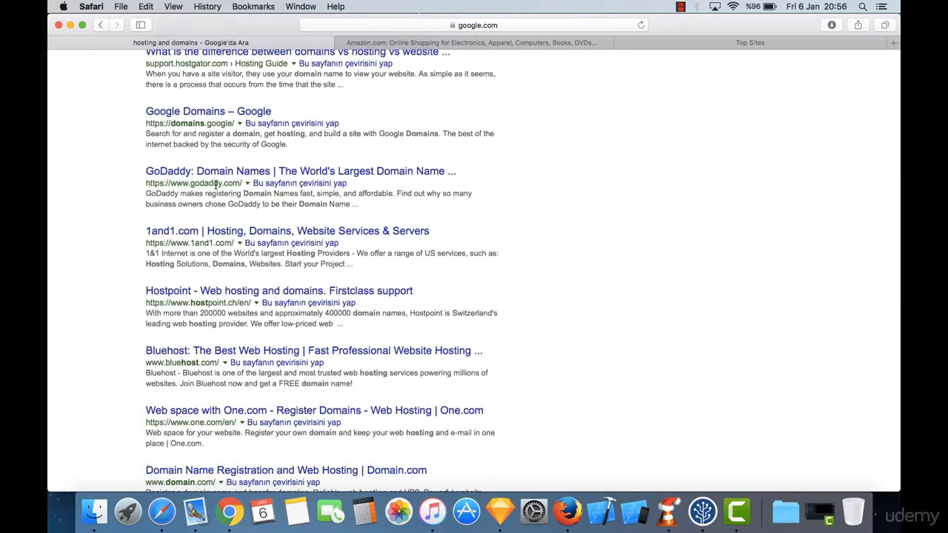
scroll(249, 270, down, 5)
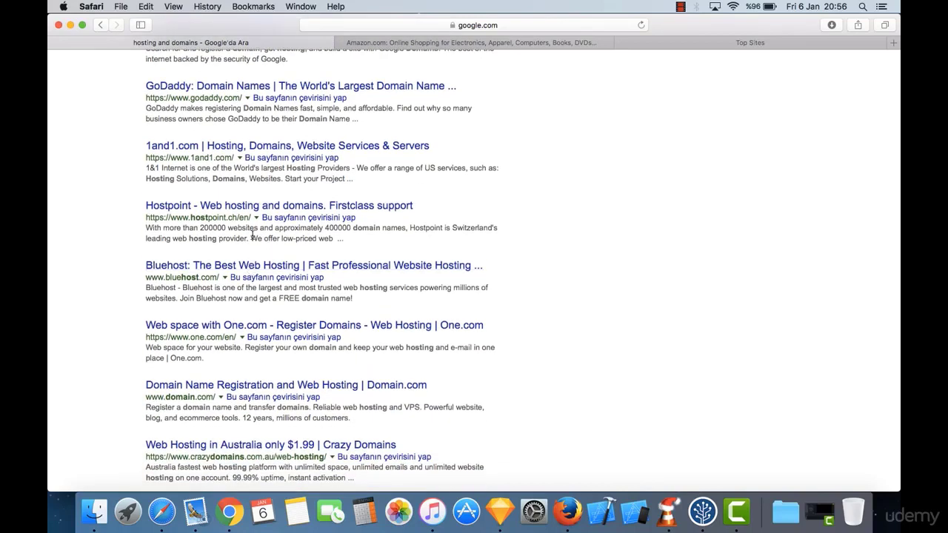
scroll(282, 238, down, 7)
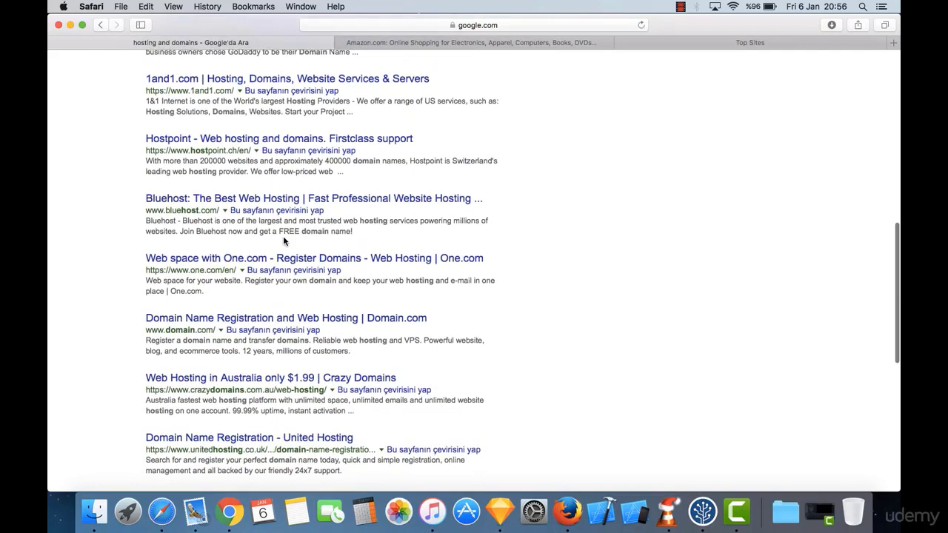
scroll(218, 247, down, 5)
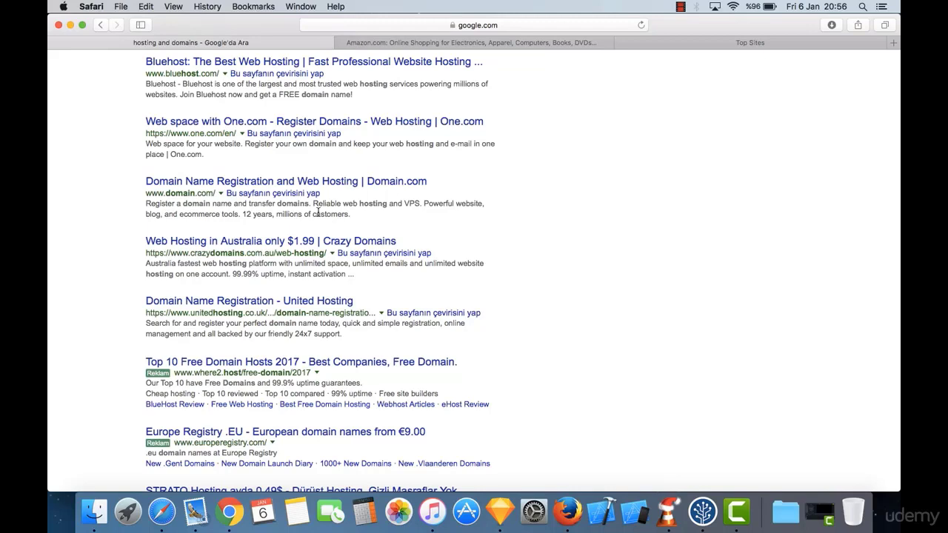
scroll(395, 217, up, 6)
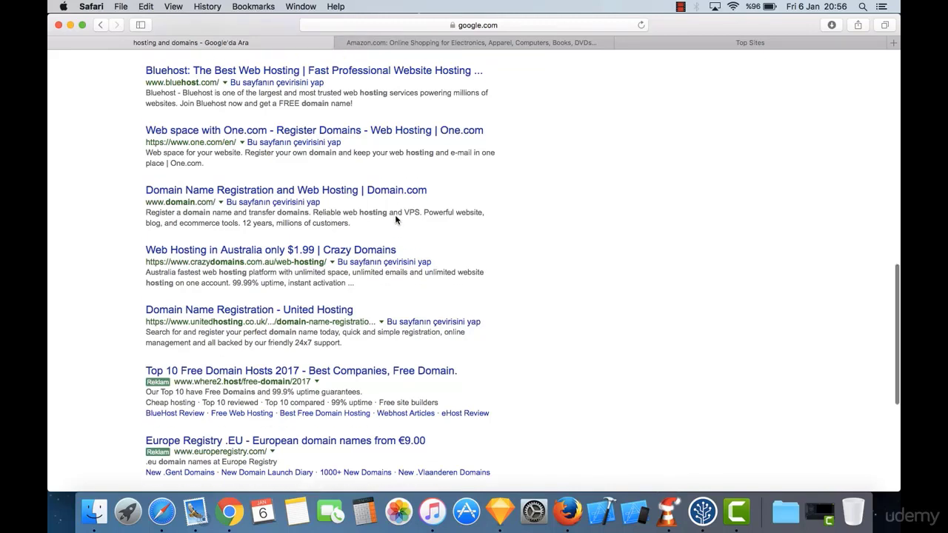
scroll(395, 216, up, 5)
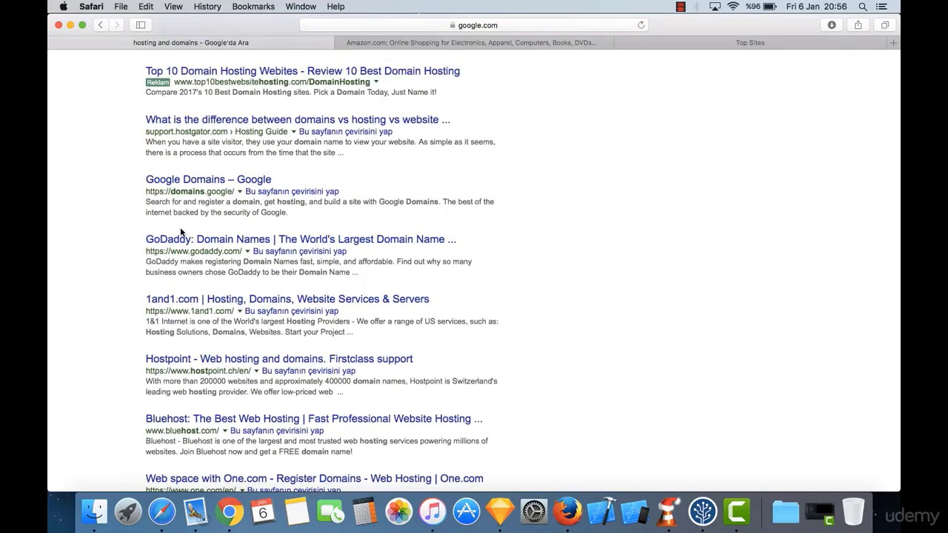
Step: Open the 'GoDaddy: Domain Names' result and focus its domain search box
click(263, 245)
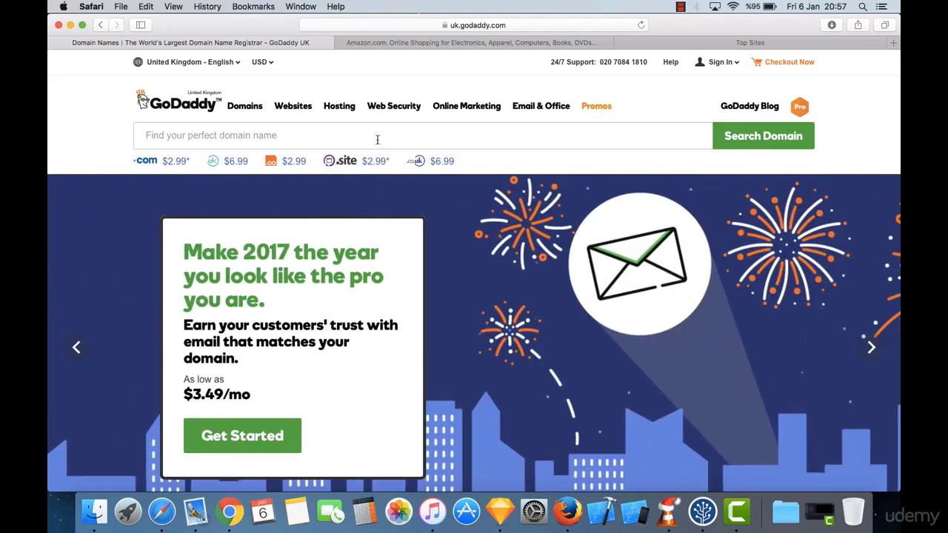
click(377, 139)
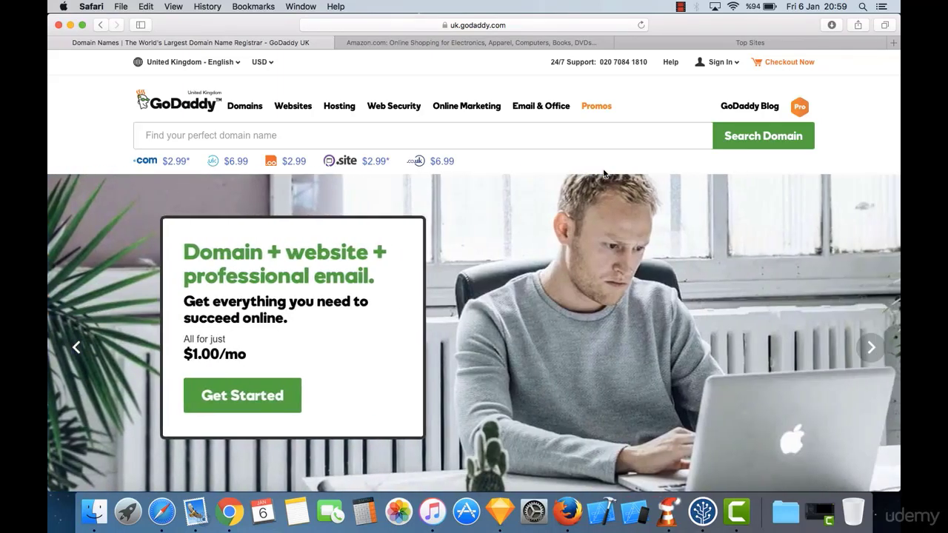
Step: Focus GoDaddy's domain search box, then switch to the Top Sites tab
click(506, 138)
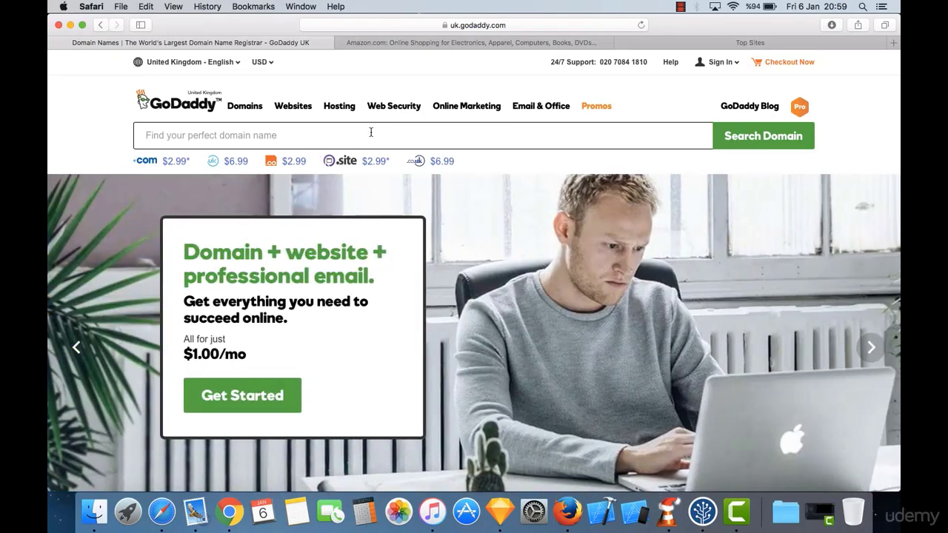
click(701, 45)
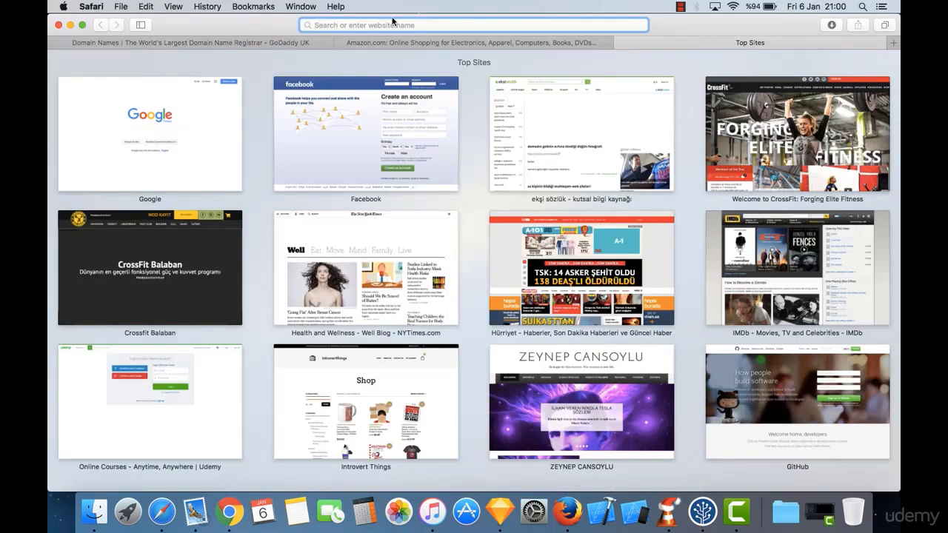
Step: Search Google for 'keyword tool' and open the keywordtool.io result
text(keywork)
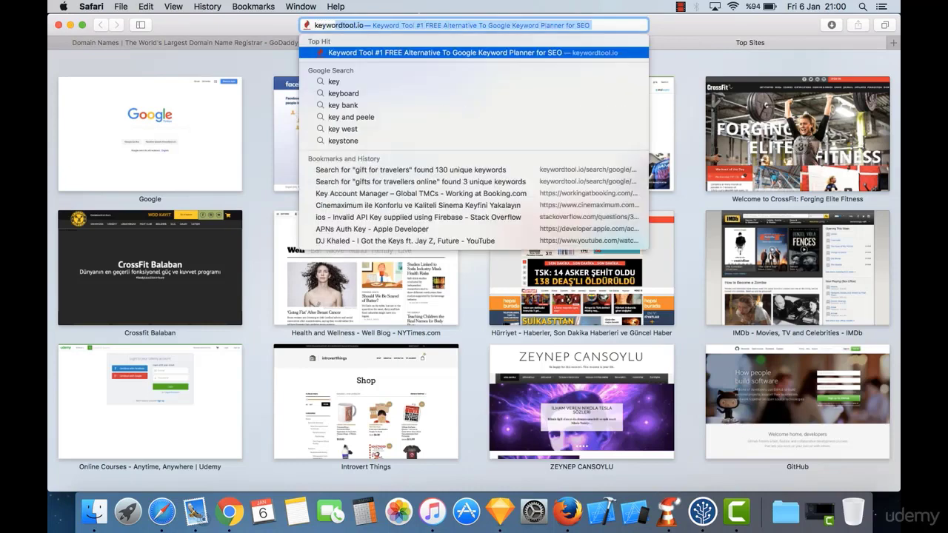
key(BackSpace)
text(d tool)
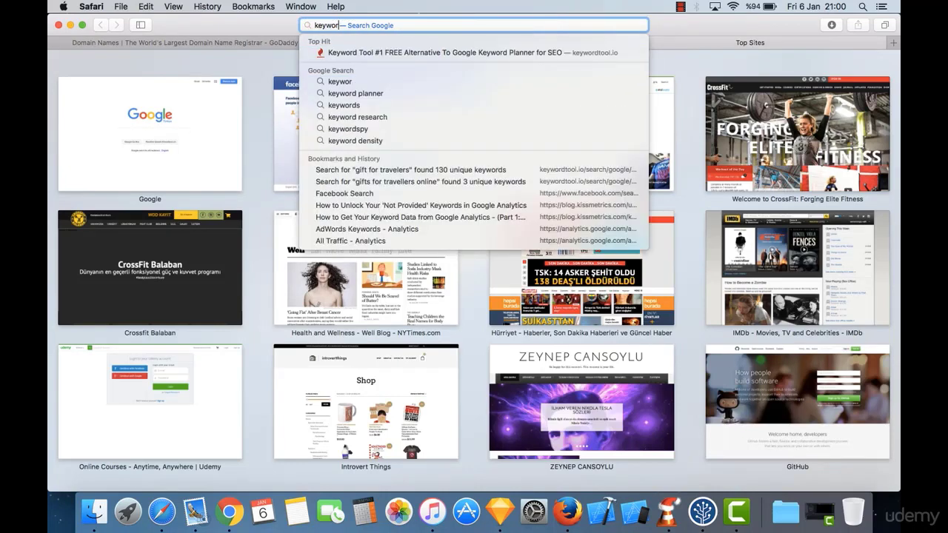
key(Return)
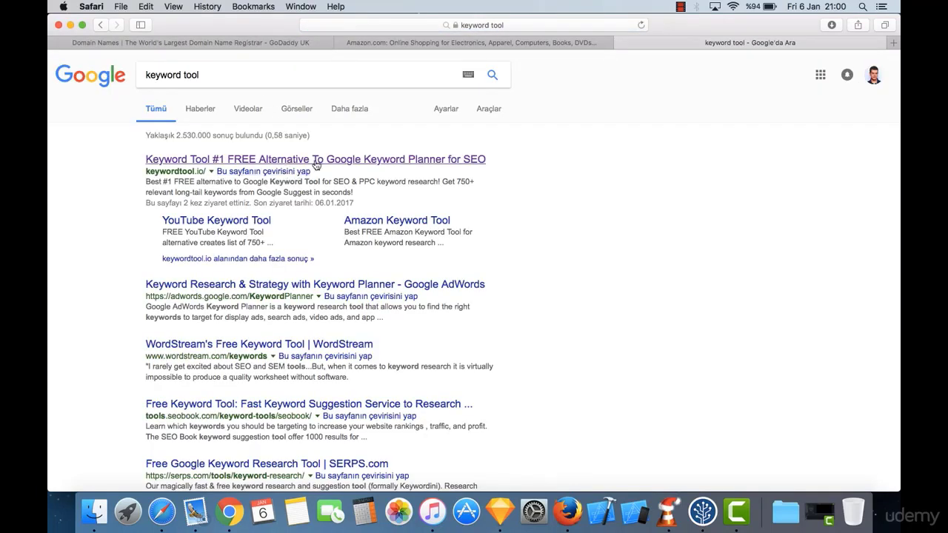
click(215, 161)
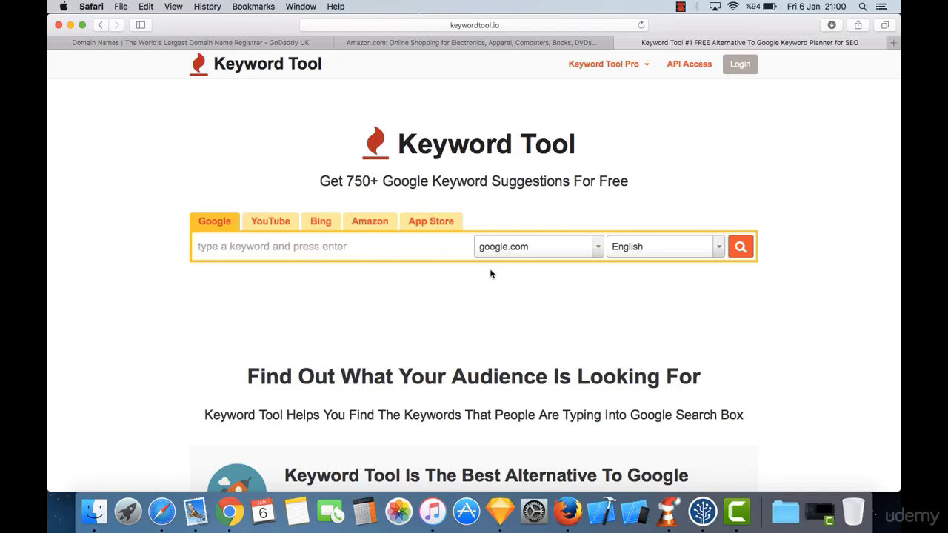
click(511, 254)
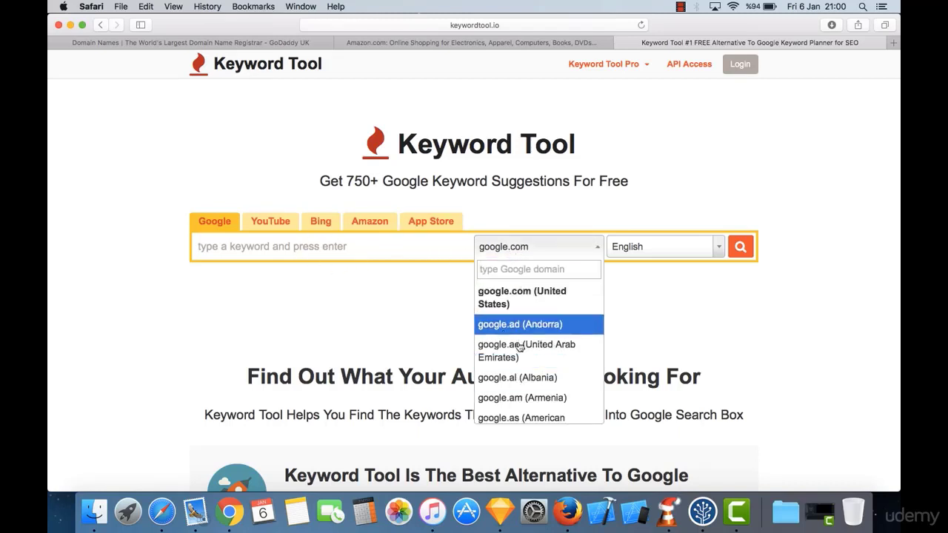
scroll(525, 356, down, 10)
scroll(530, 354, down, 15)
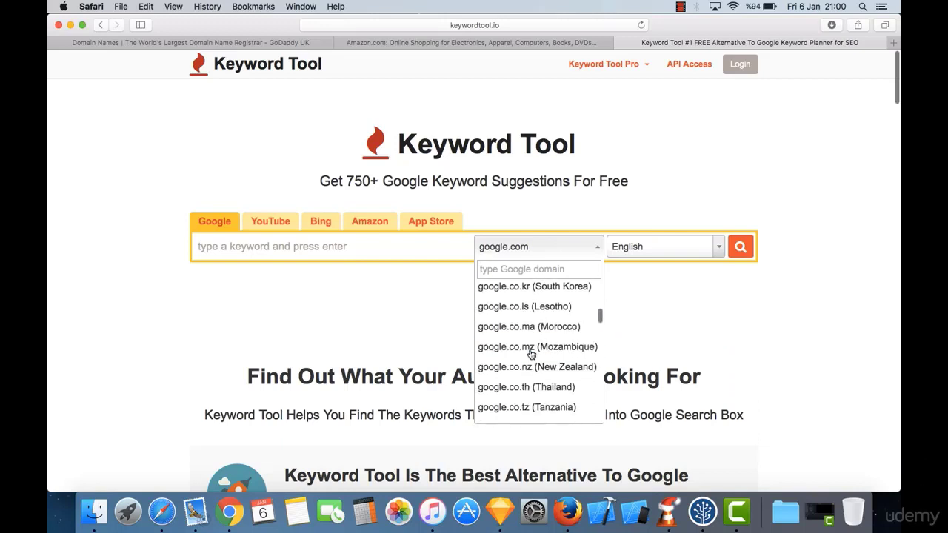
scroll(532, 353, down, 20)
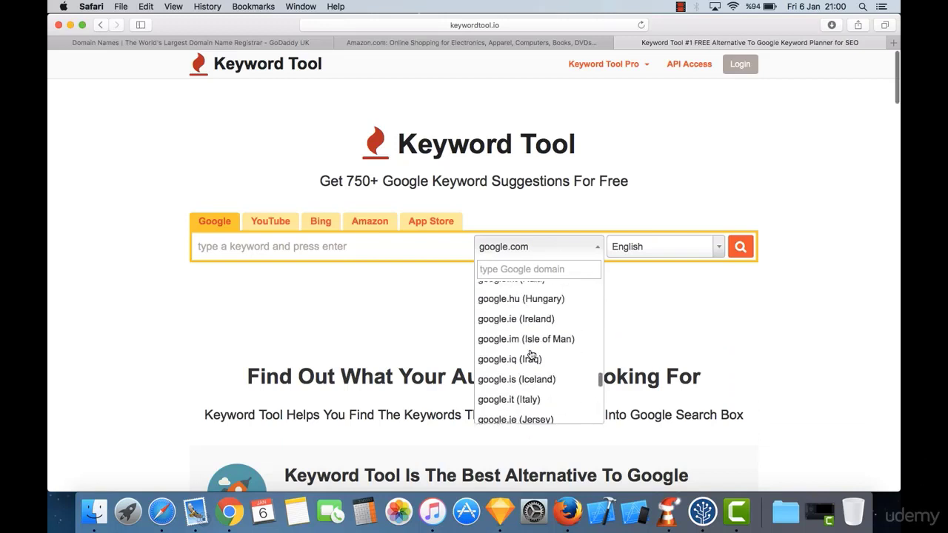
click(380, 332)
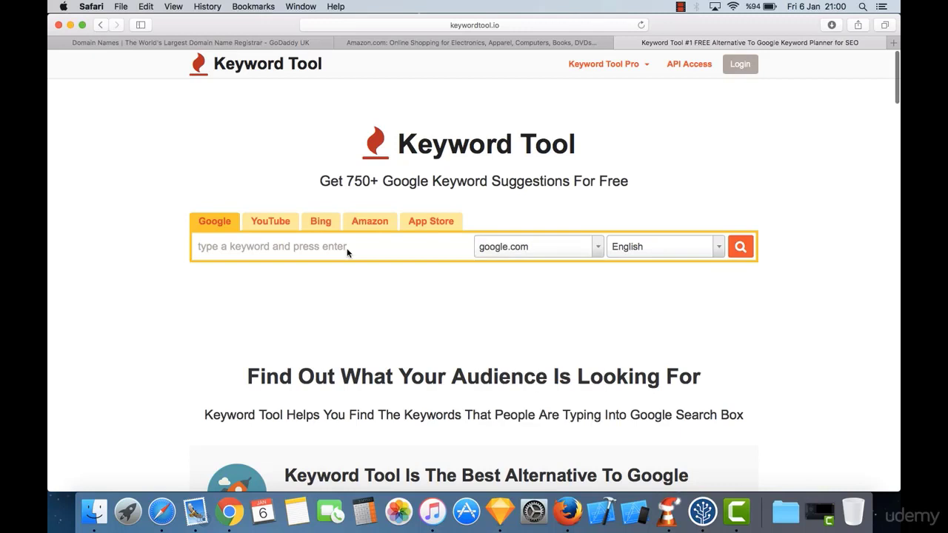
click(327, 251)
Step: Look up 'gifts for travelers' in Keyword Tool and browse its 185 suggestions
text(gif)
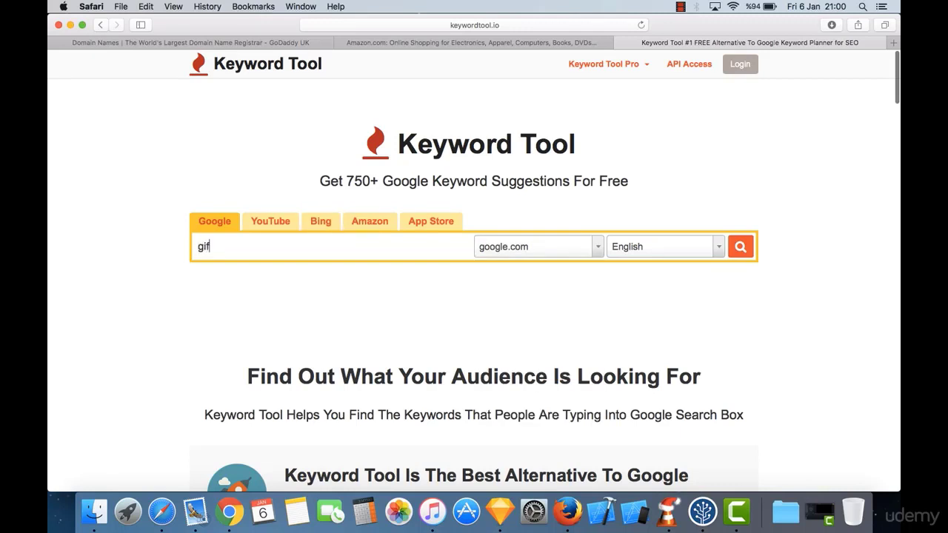
text(ts for travelers)
key(Return)
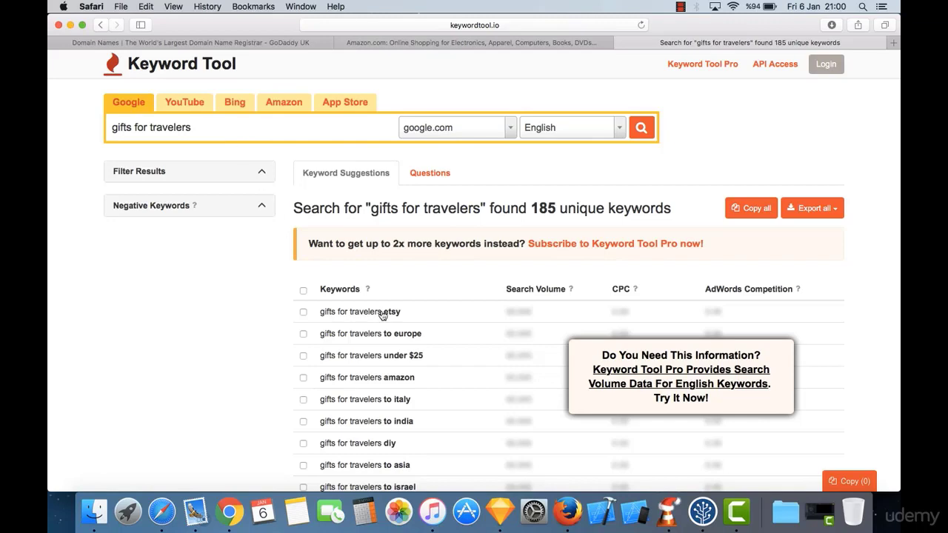
scroll(383, 315, down, 4)
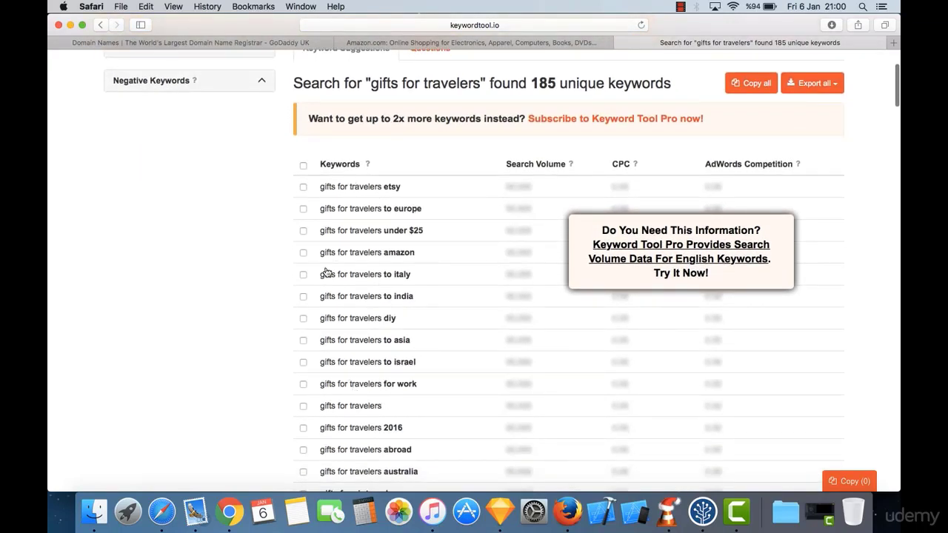
scroll(422, 354, down, 4)
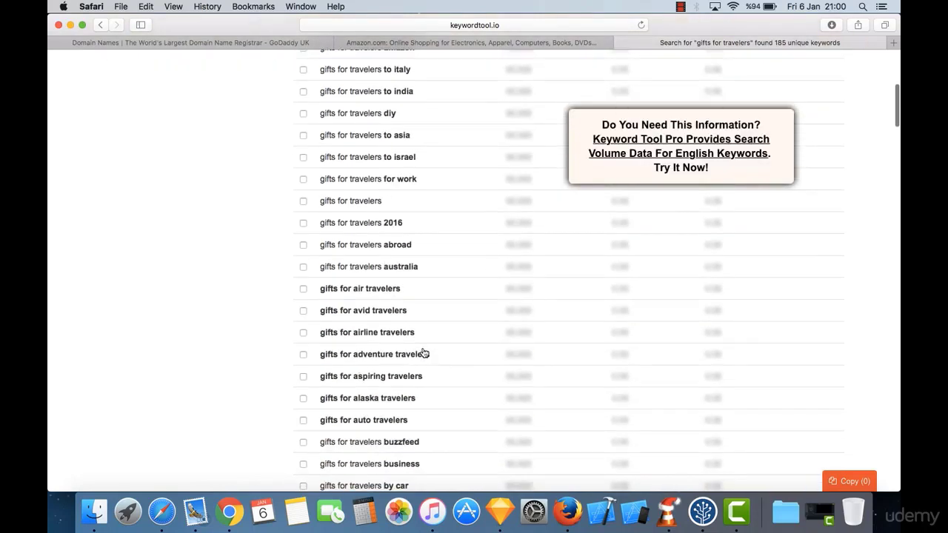
scroll(424, 353, down, 2)
scroll(424, 353, down, 10)
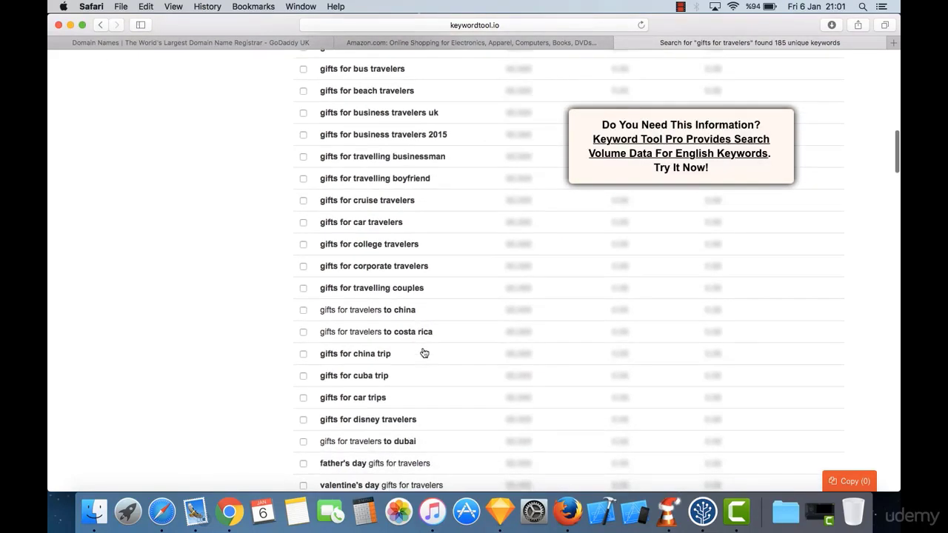
scroll(417, 274, down, 5)
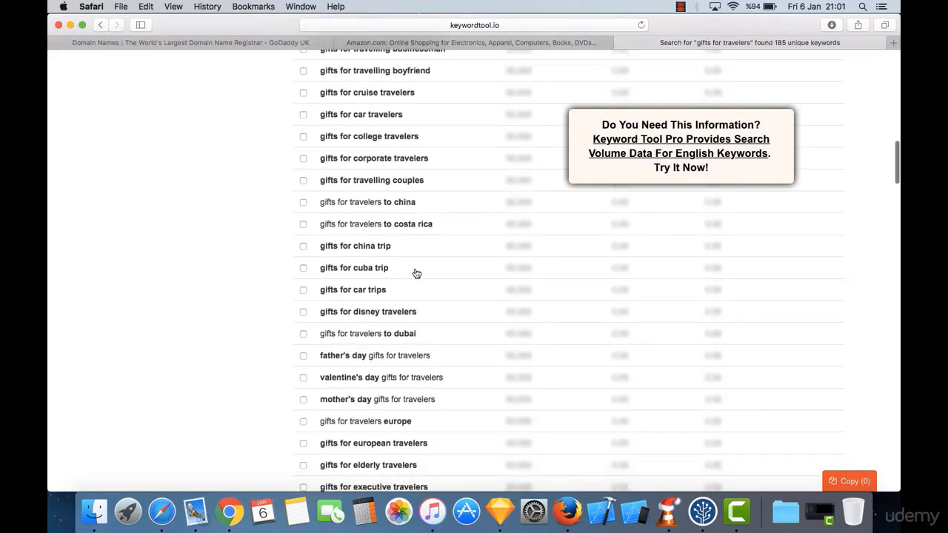
scroll(418, 273, up, 20)
scroll(401, 287, down, 5)
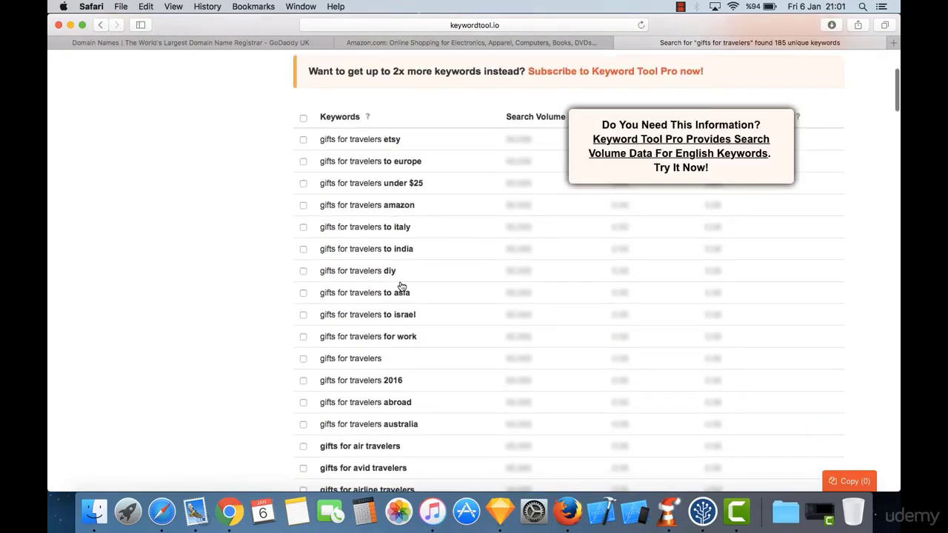
scroll(402, 286, up, 5)
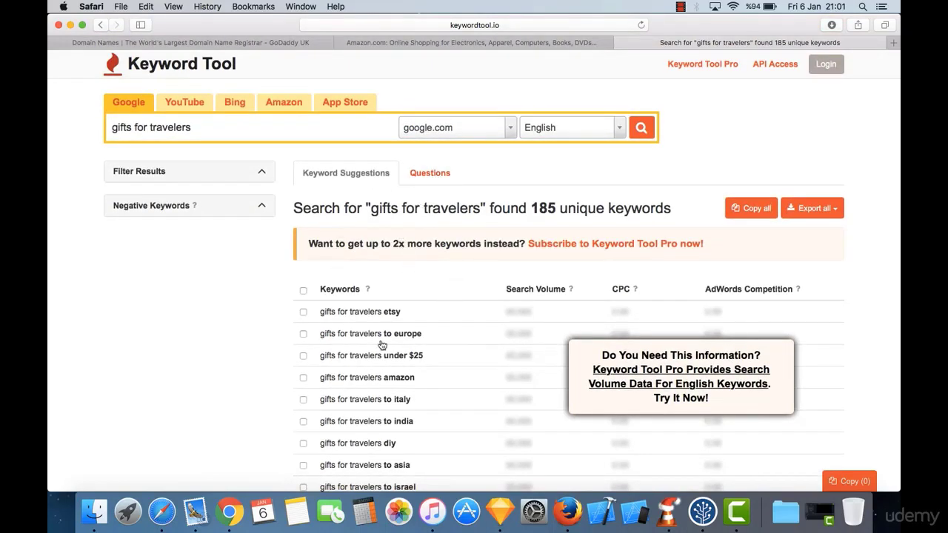
scroll(366, 307, down, 5)
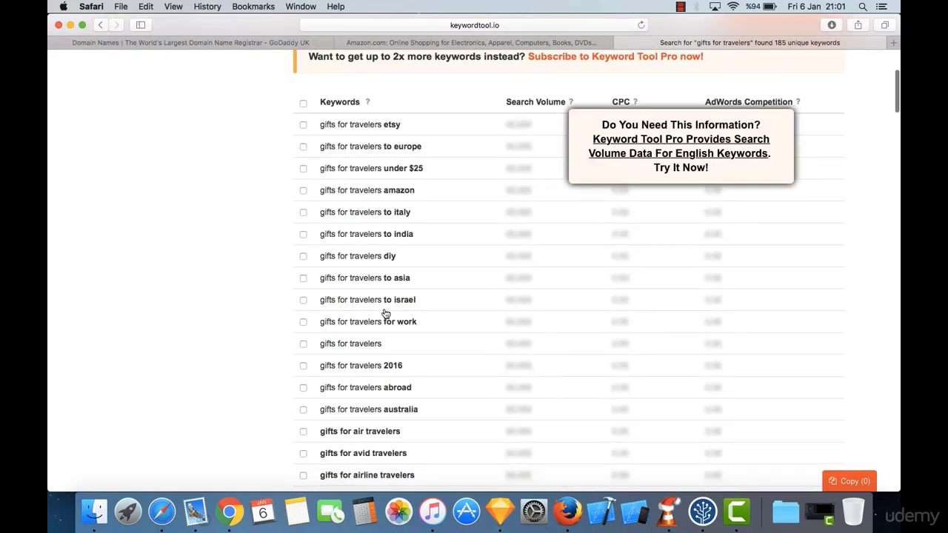
scroll(383, 317, down, 6)
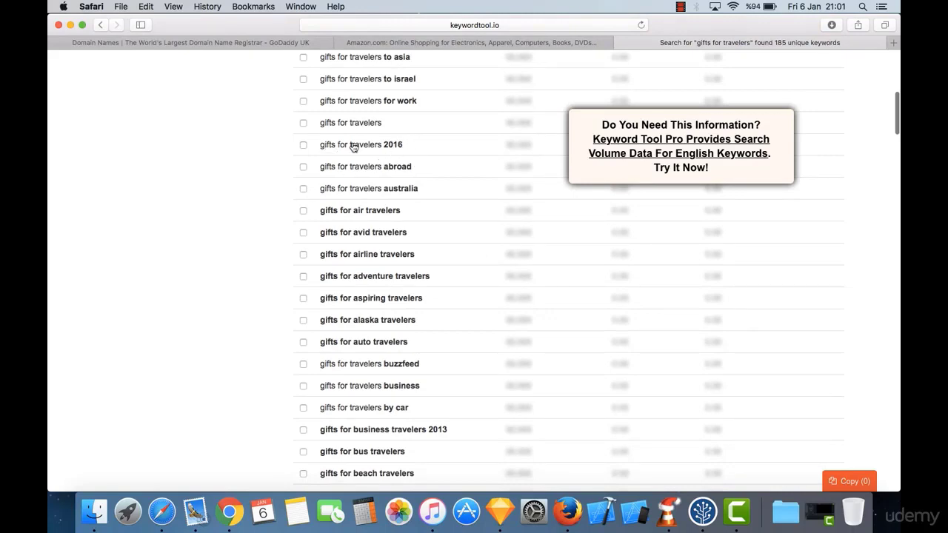
scroll(363, 122, up, 10)
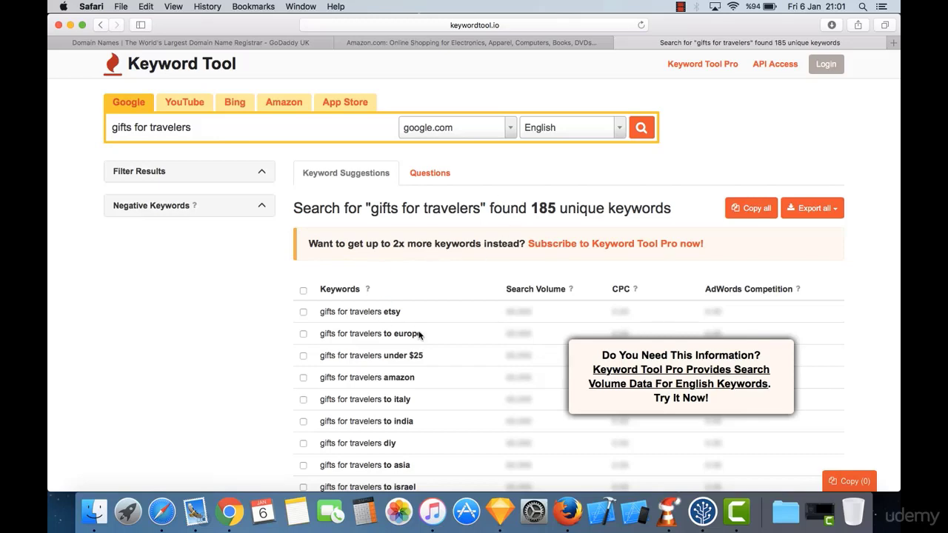
scroll(418, 335, down, 5)
scroll(233, 158, up, 4)
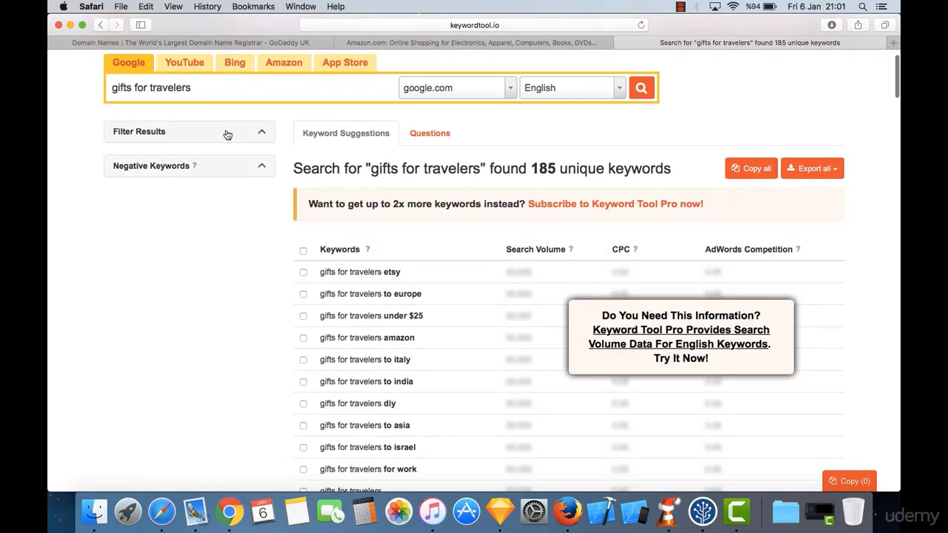
scroll(228, 135, down, 10)
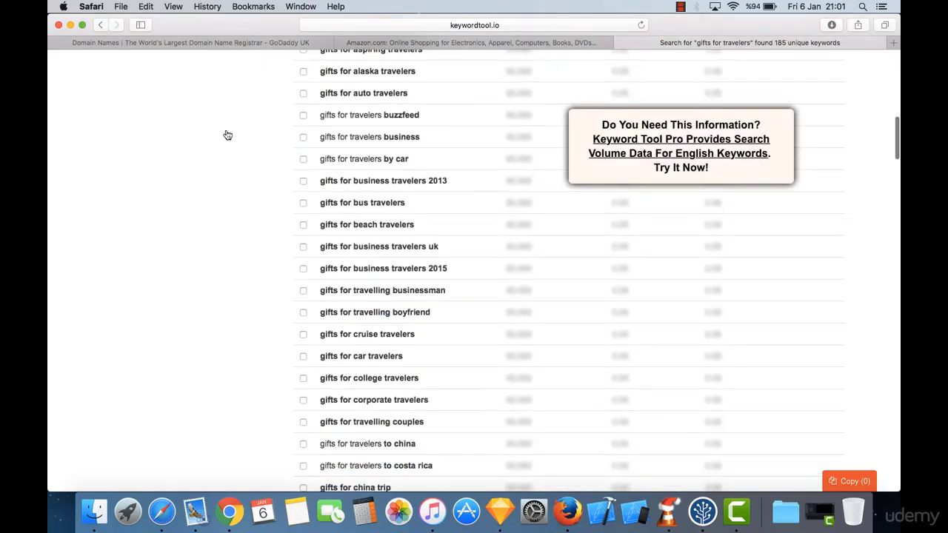
scroll(227, 135, up, 12)
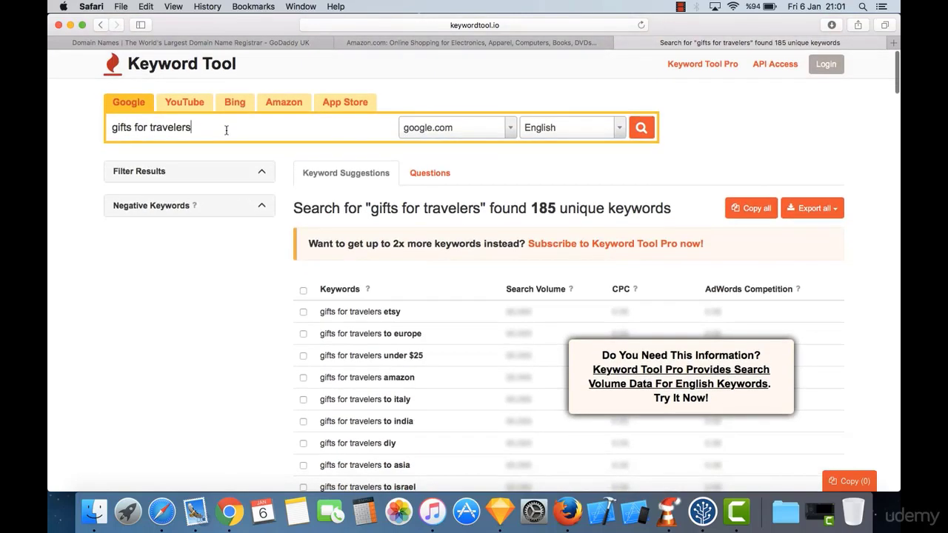
Step: Replace the search with 'traveler gifts' and browse its 226 keyword suggestions
triple_click(226, 130)
text(tr)
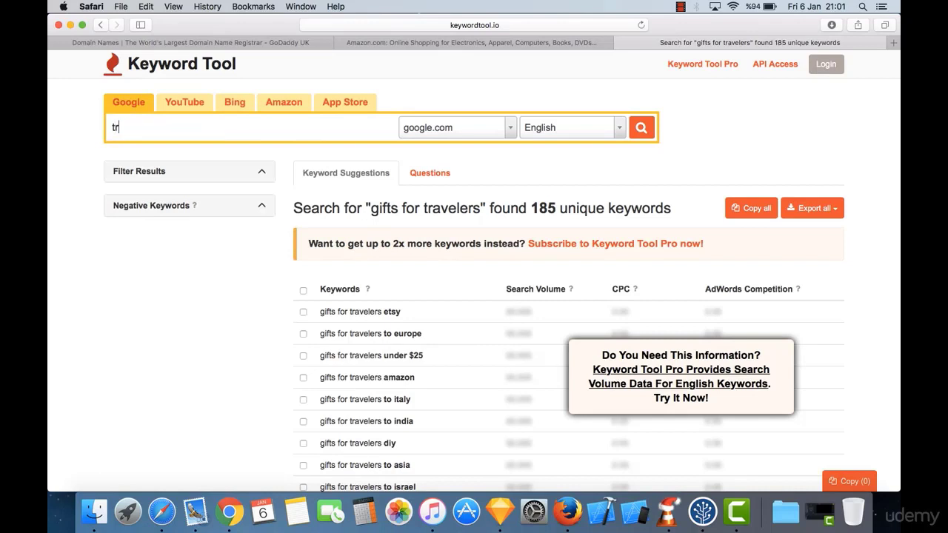
text(aveler gifts)
key(Return)
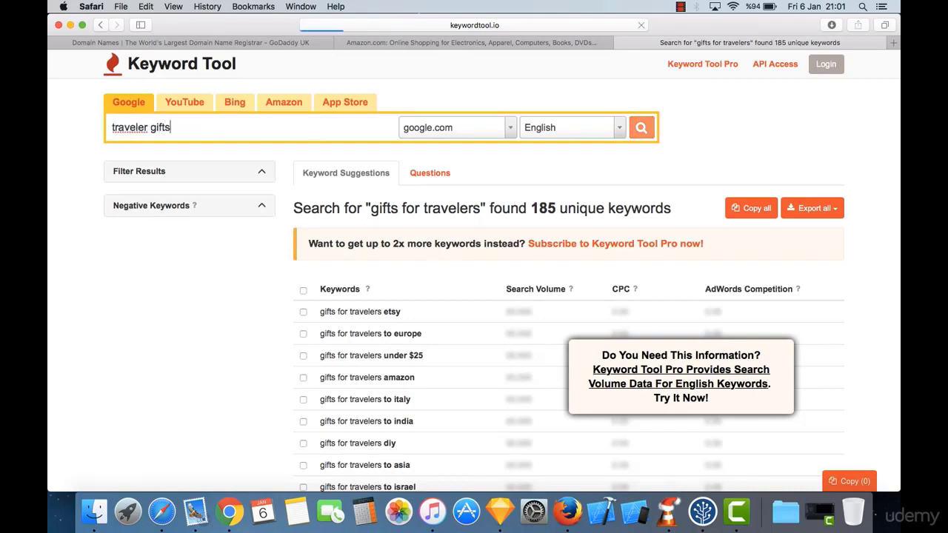
scroll(374, 228, down, 1)
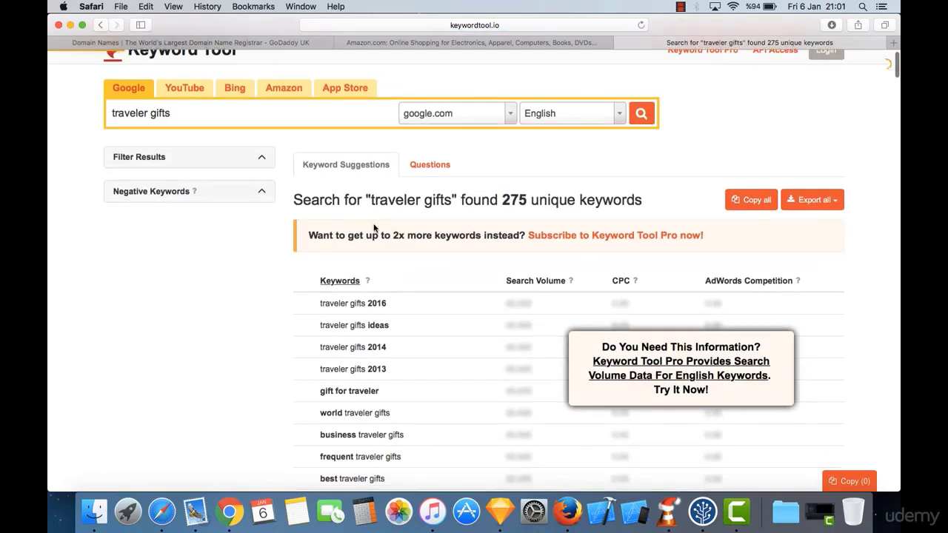
scroll(351, 295, down, 3)
scroll(348, 359, down, 2)
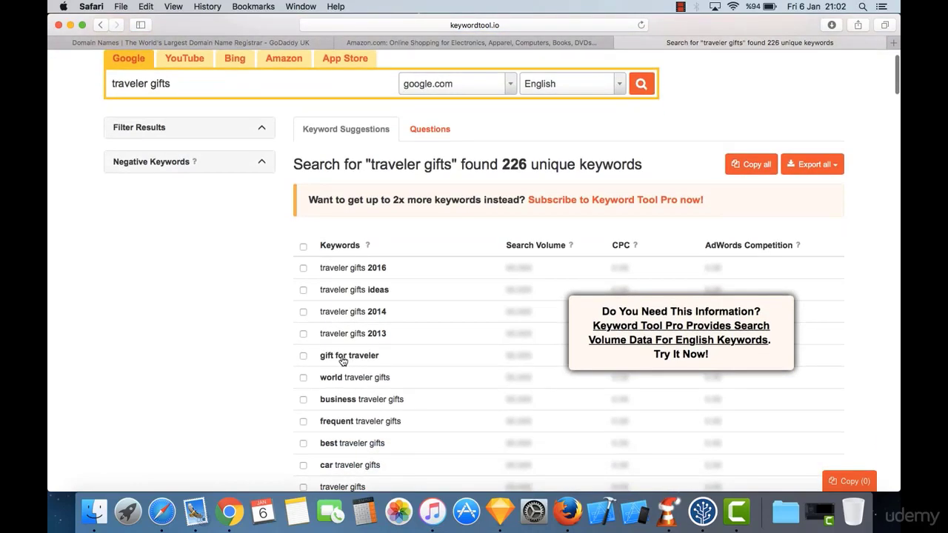
scroll(396, 370, down, 5)
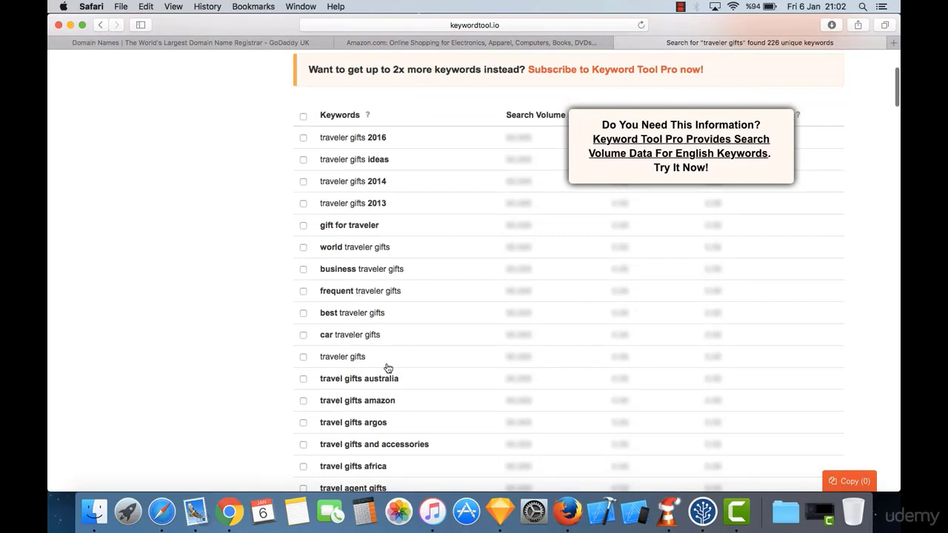
scroll(388, 368, down, 8)
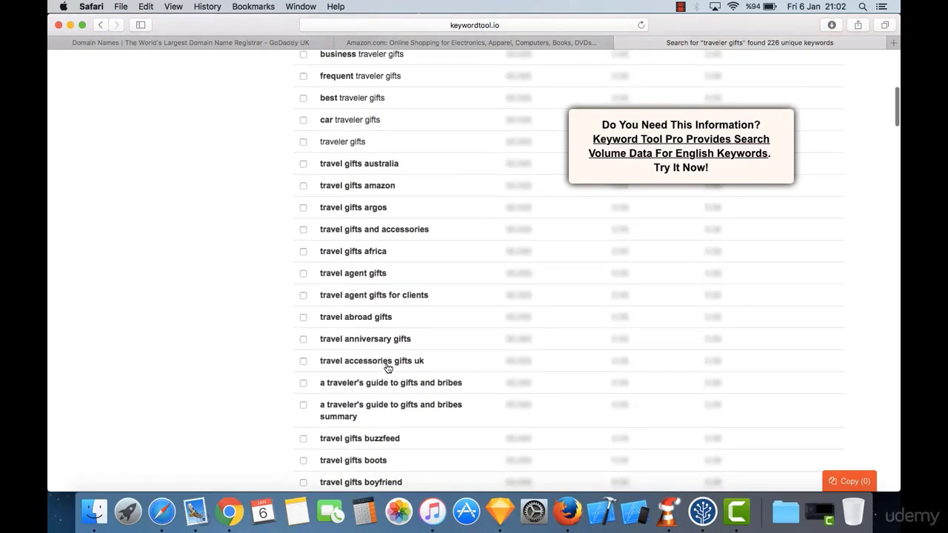
scroll(388, 368, down, 13)
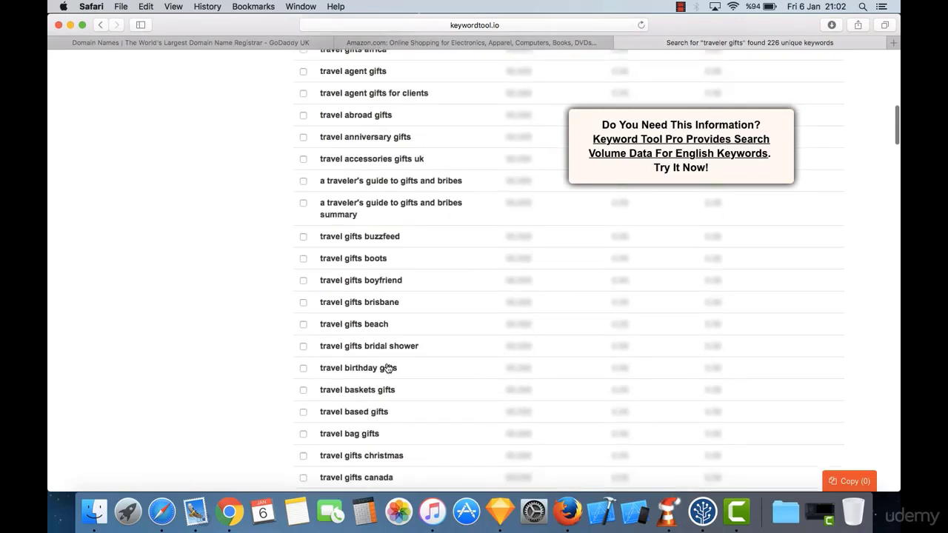
scroll(388, 368, down, 9)
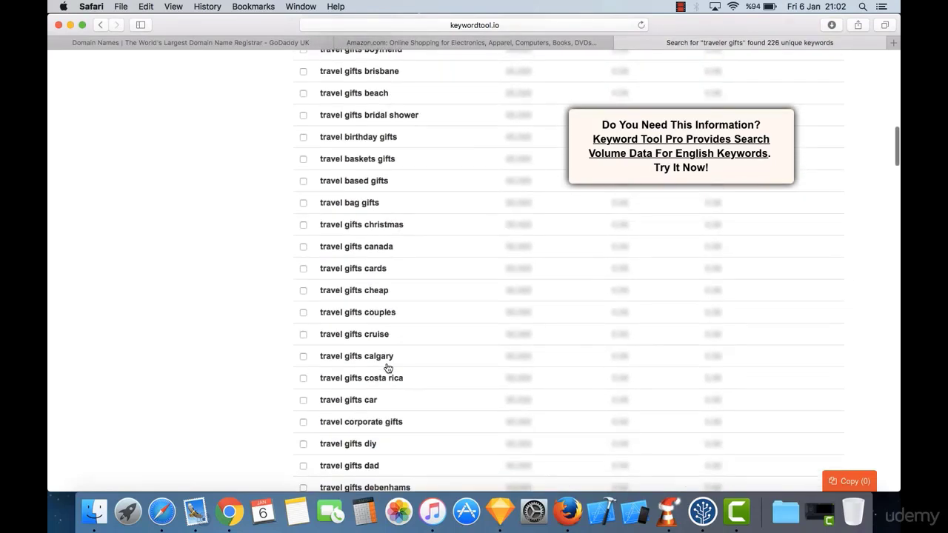
scroll(388, 368, down, 9)
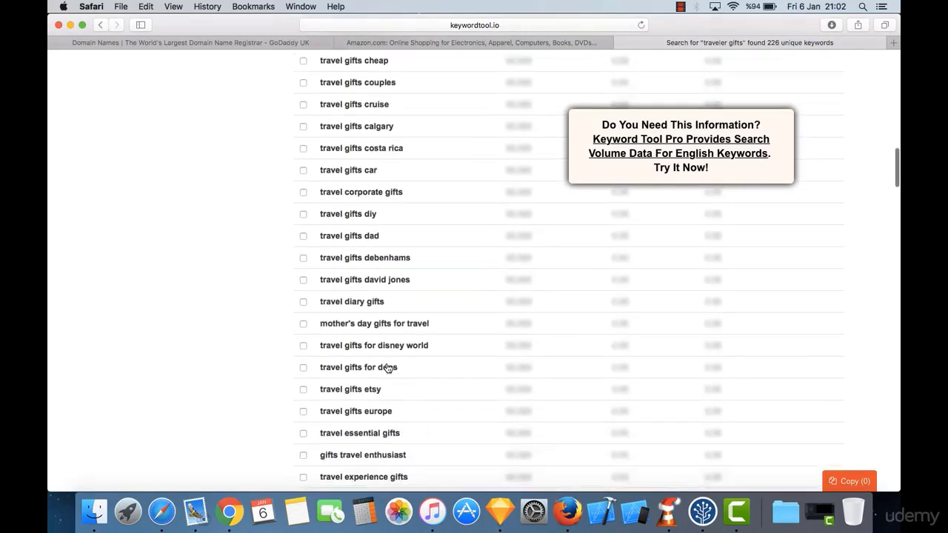
scroll(388, 326, down, 12)
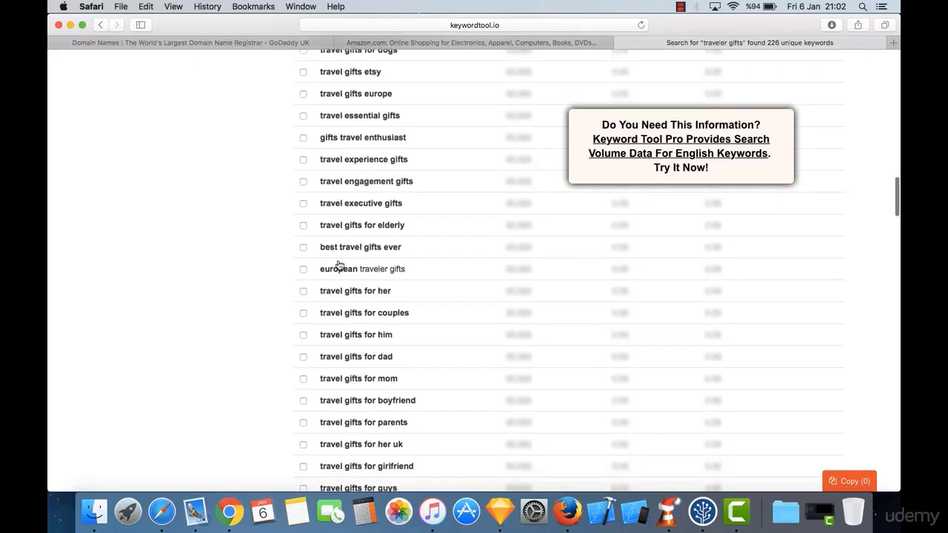
scroll(348, 255, down, 20)
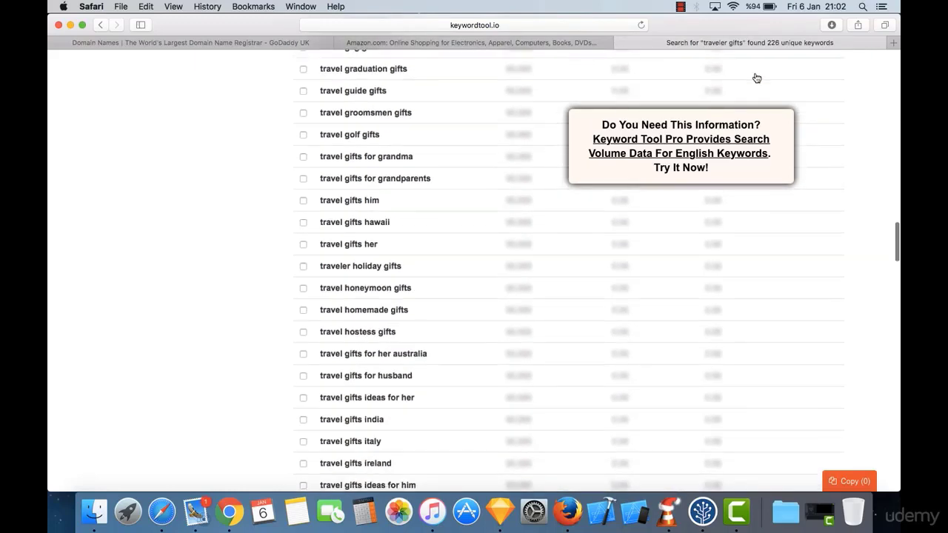
scroll(252, 400, up, 20)
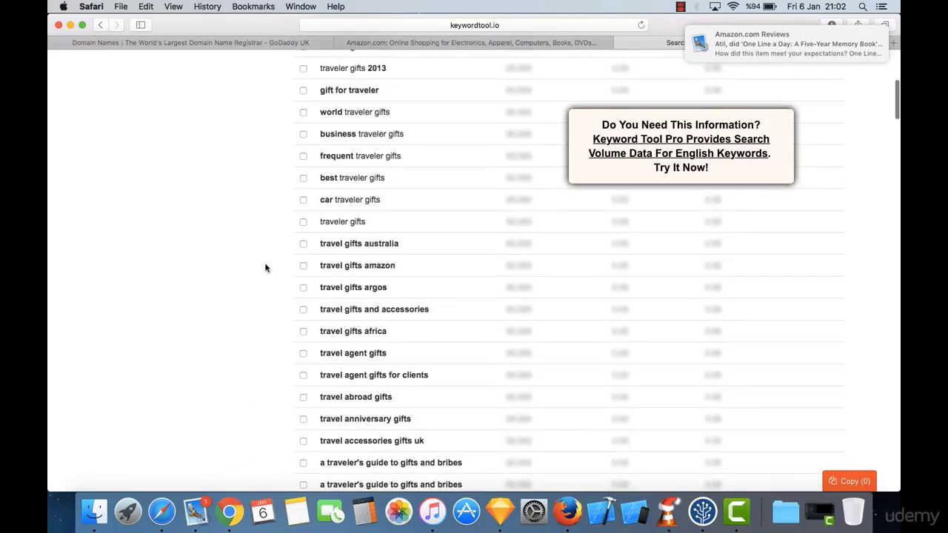
Step: Dismiss the Amazon Reviews notification, quit Mail, and return to the GoDaddy UK tab
click(867, 35)
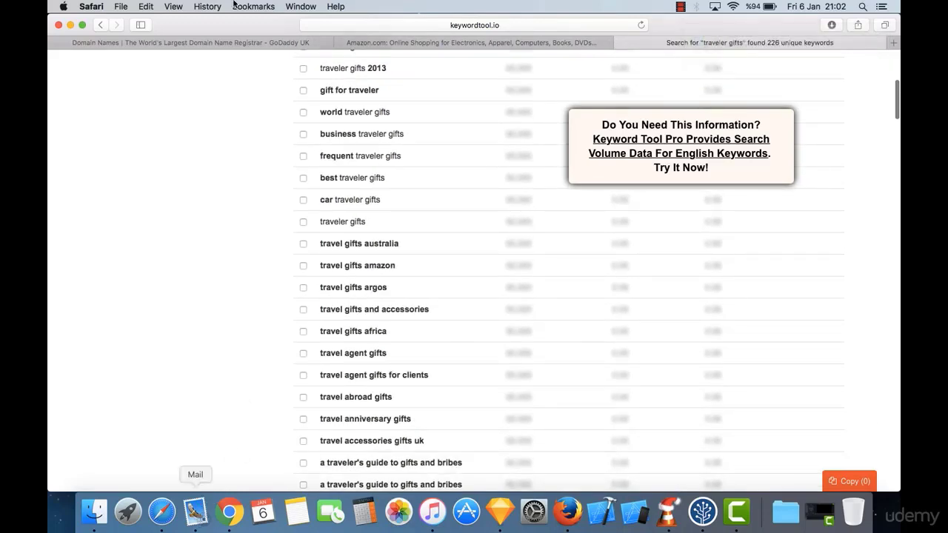
right_click(196, 512)
click(200, 470)
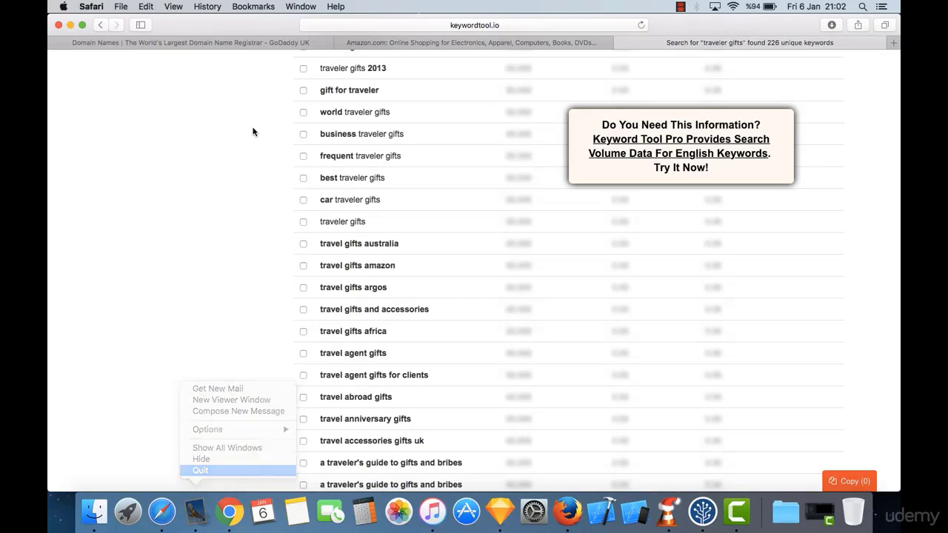
scroll(252, 132, up, 3)
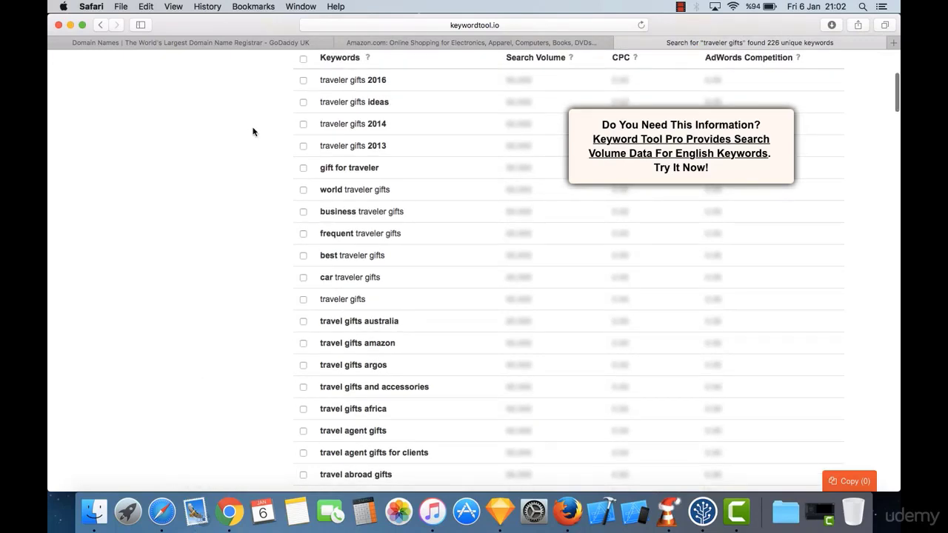
key(ctrl+Tab)
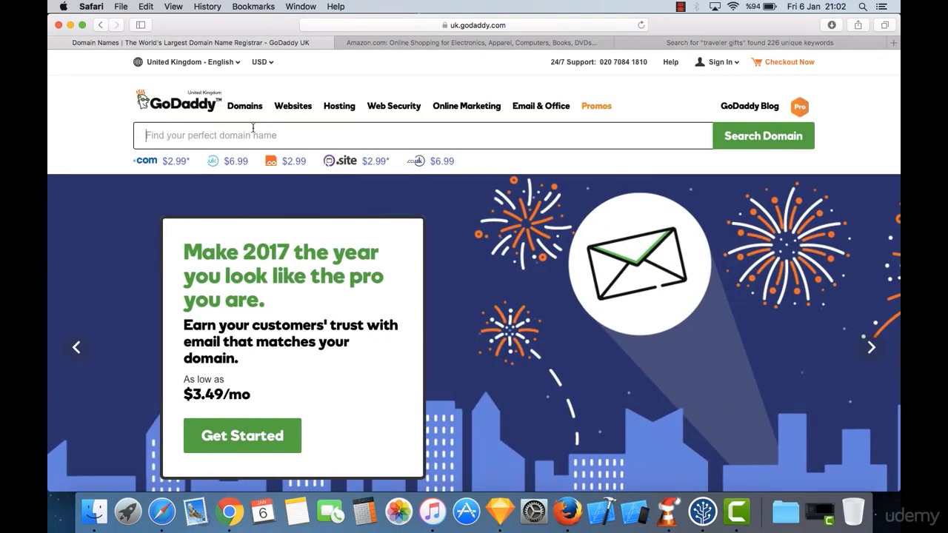
Step: Search GoDaddy for travelersgifts.com and highlight its $2.99 first-year price
click(253, 131)
text(travel)
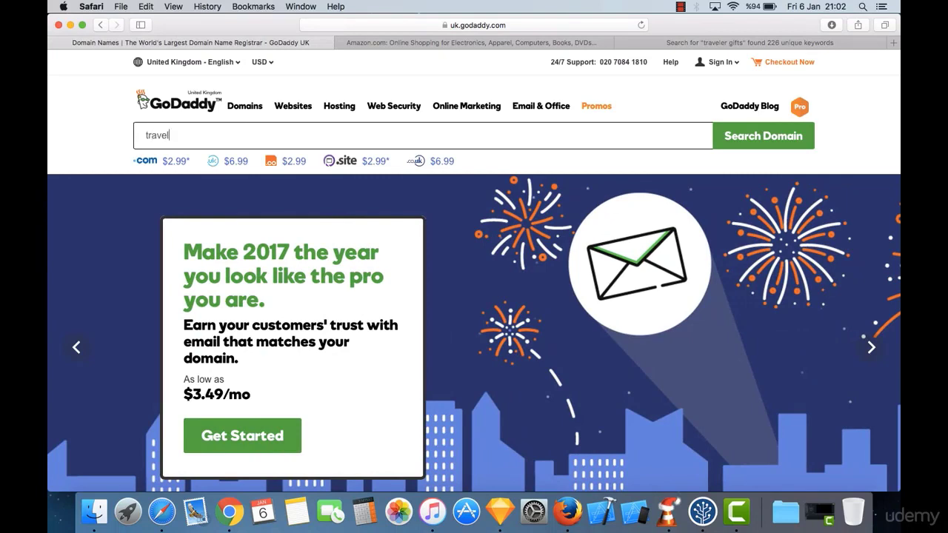
text(ersgif)
key(BackSpace)
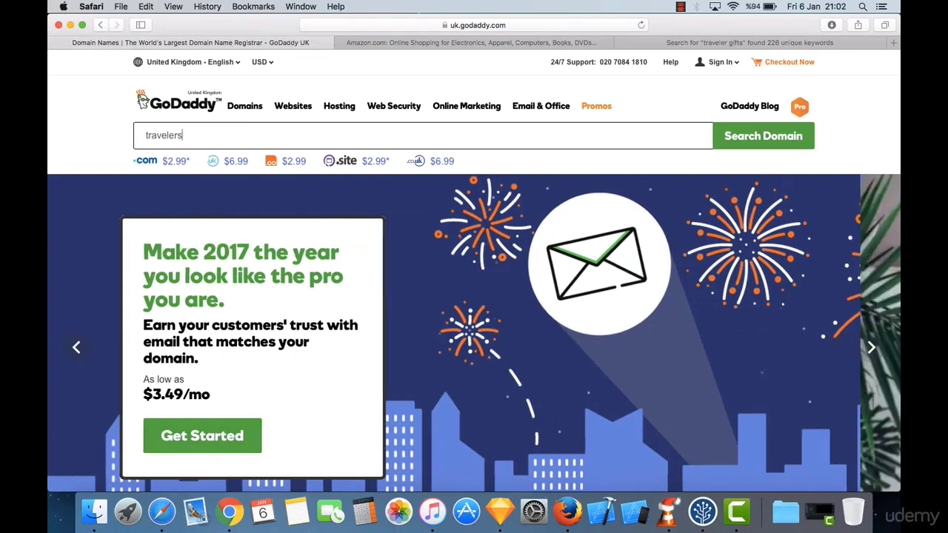
text(gifts)
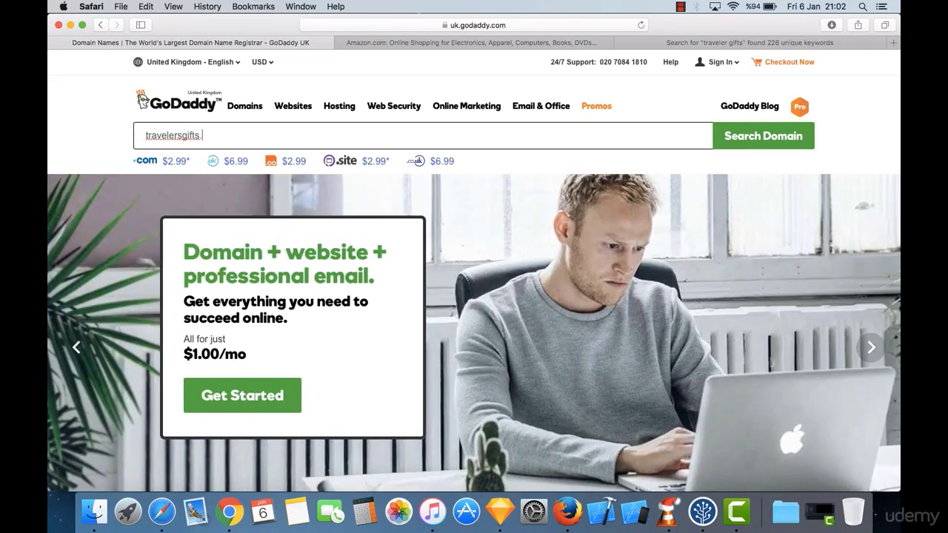
text(.com)
key(Return)
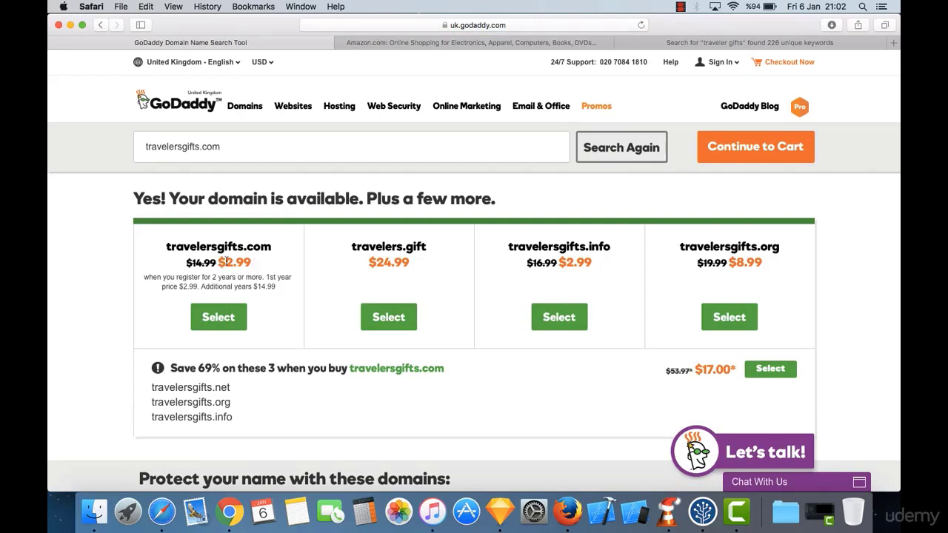
double_click(226, 262)
click(240, 263)
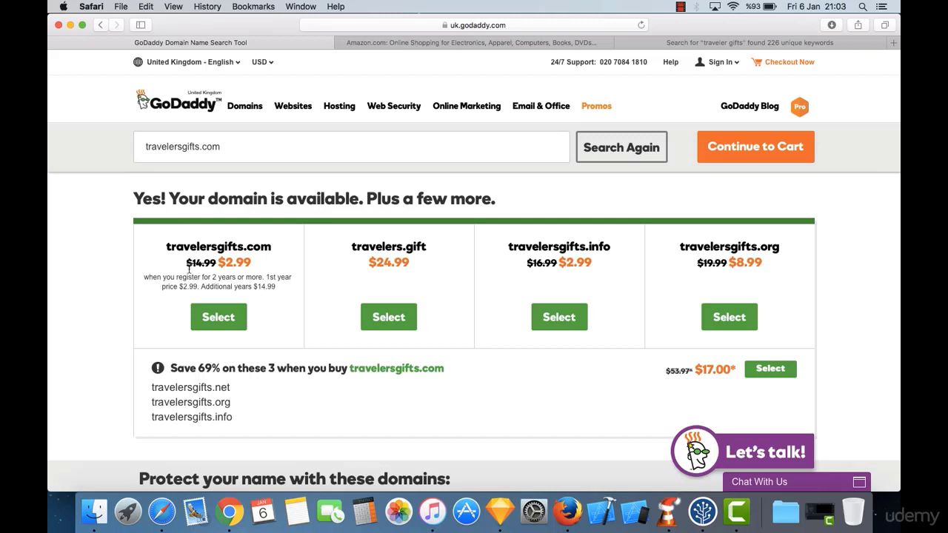
Step: Select travelersgifts.com and continue to the cart
click(236, 327)
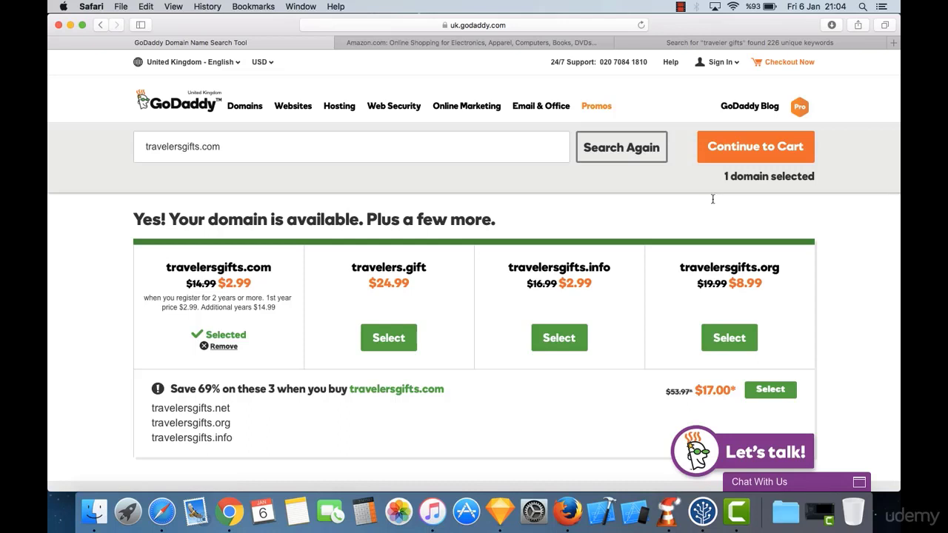
click(759, 150)
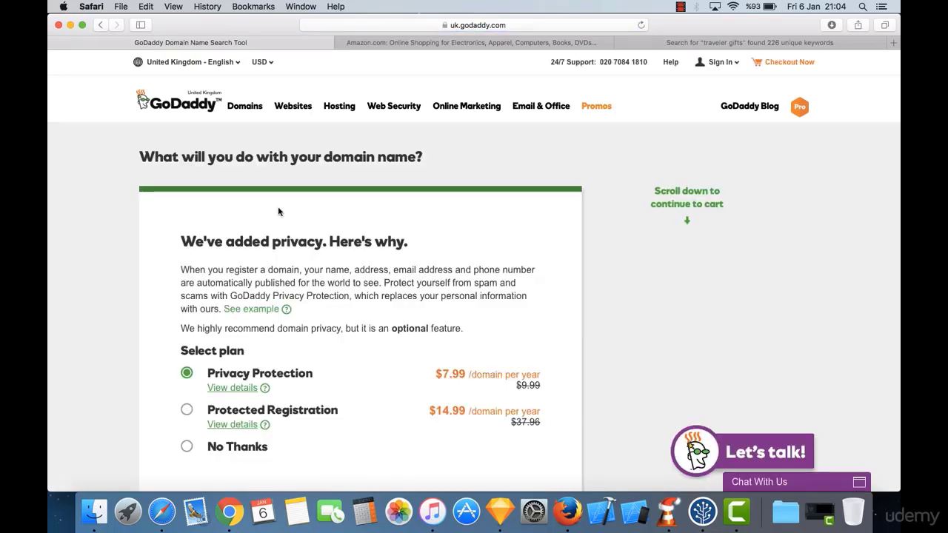
Step: Review the privacy plans, highlighting the preselected Privacy Protection at $7.99 per year
scroll(289, 252, down, 4)
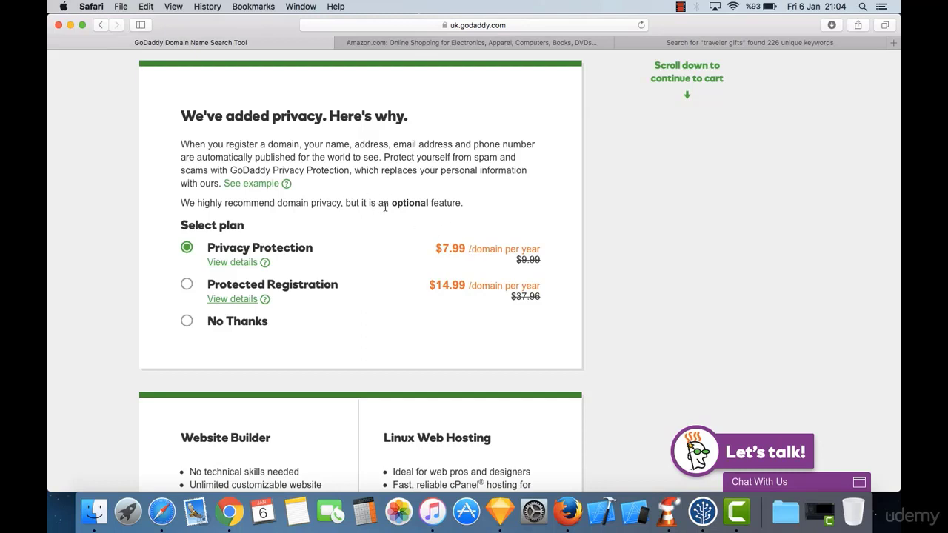
triple_click(289, 243)
click(289, 243)
scroll(289, 244, down, 5)
scroll(289, 246, up, 6)
scroll(289, 247, up, 3)
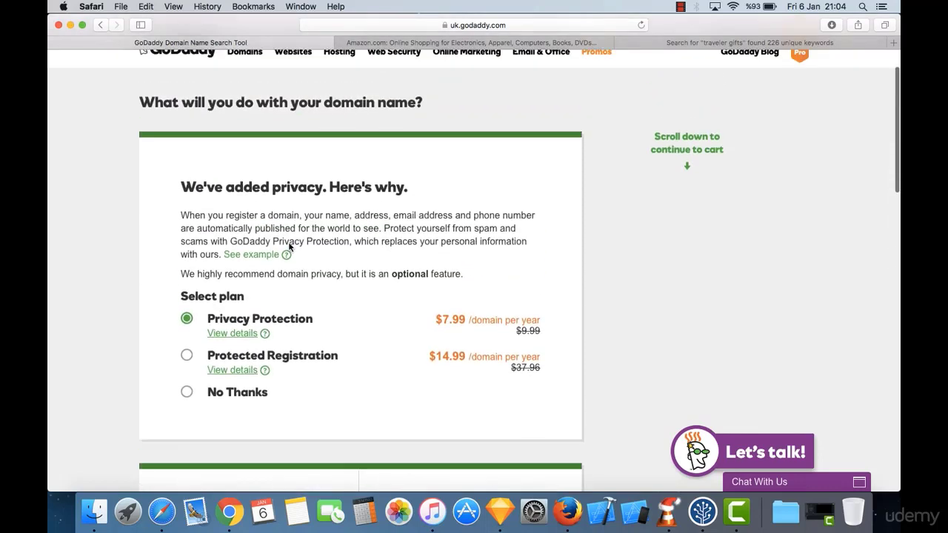
scroll(345, 296, down, 2)
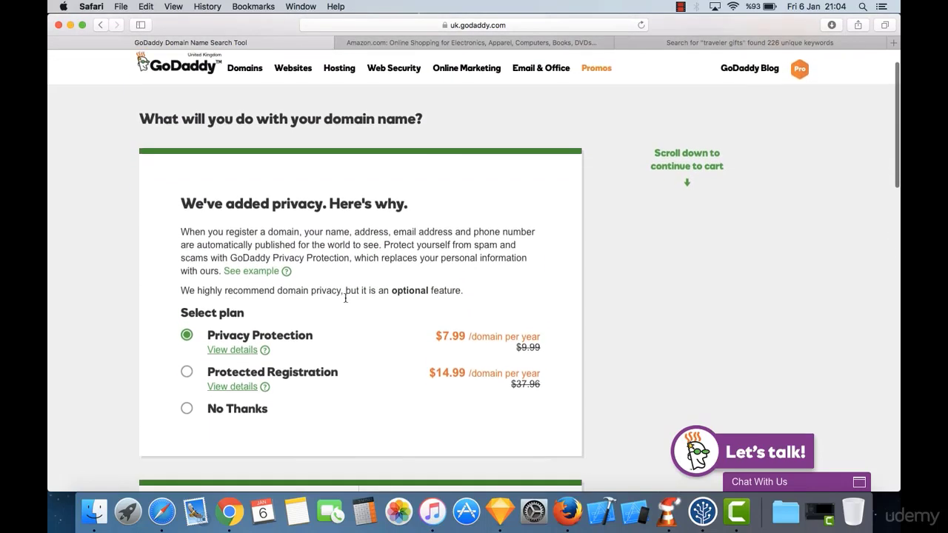
scroll(339, 284, up, 2)
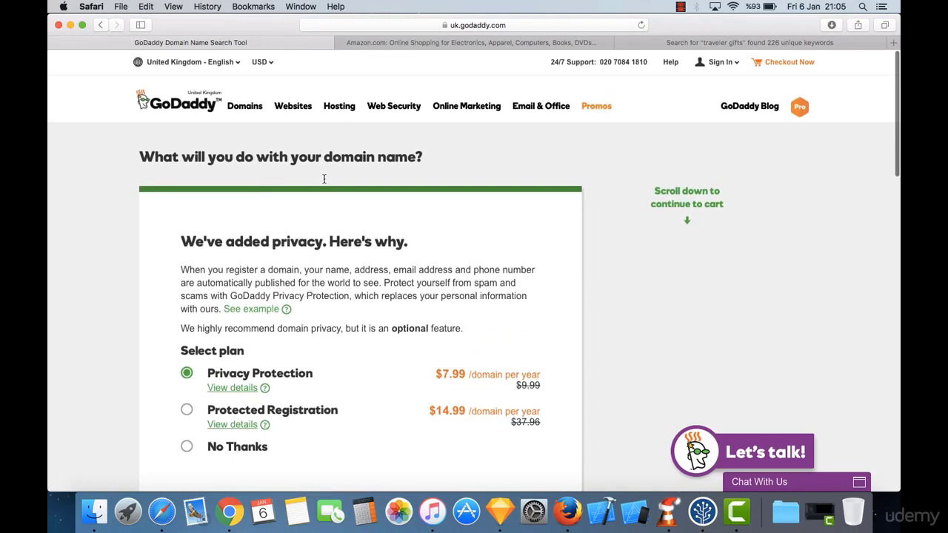
scroll(319, 193, down, 3)
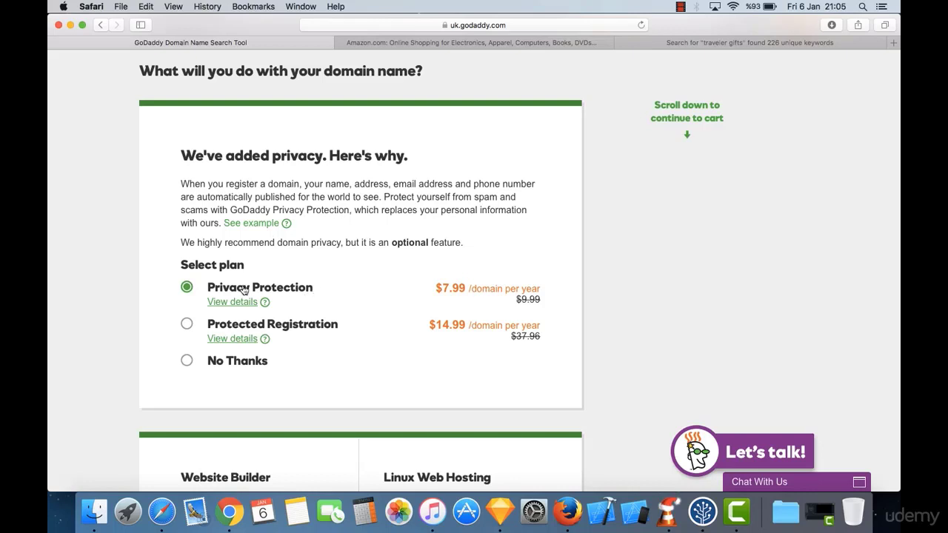
drag(244, 288, 445, 290)
click(459, 291)
triple_click(454, 288)
click(348, 288)
scroll(355, 295, down, 2)
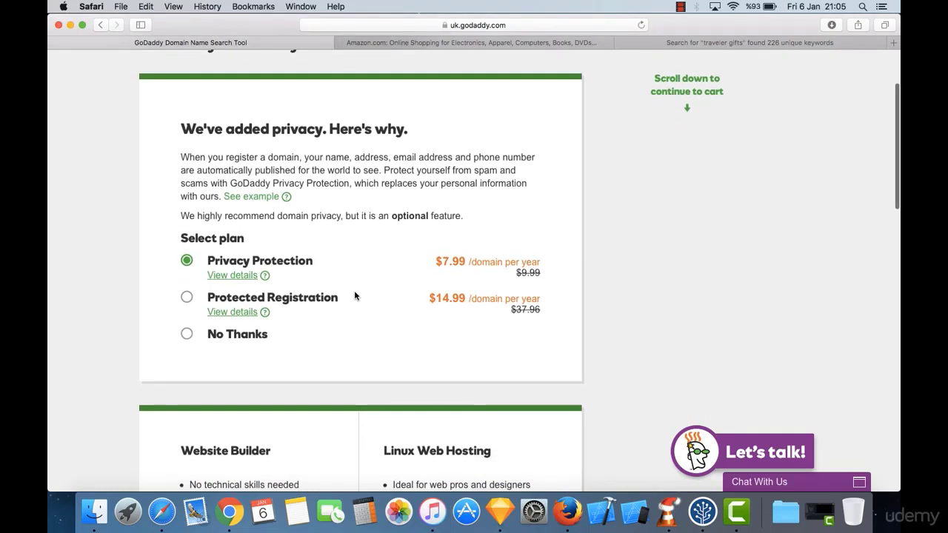
scroll(354, 295, down, 2)
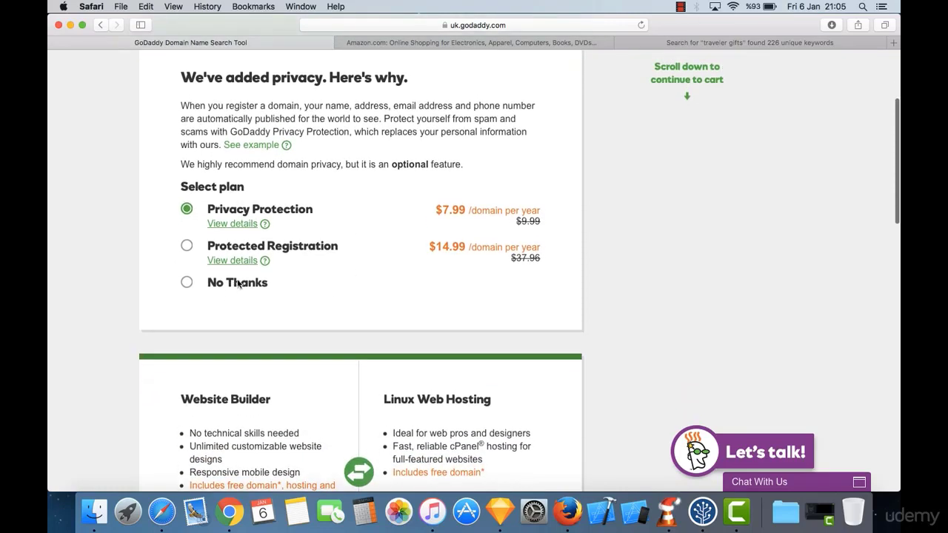
scroll(315, 282, down, 1)
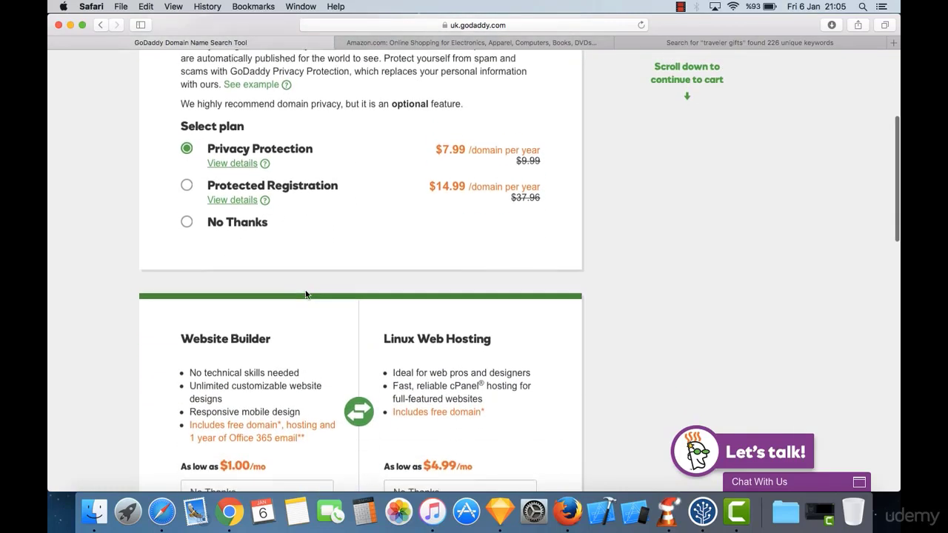
scroll(306, 295, up, 2)
scroll(306, 295, up, 3)
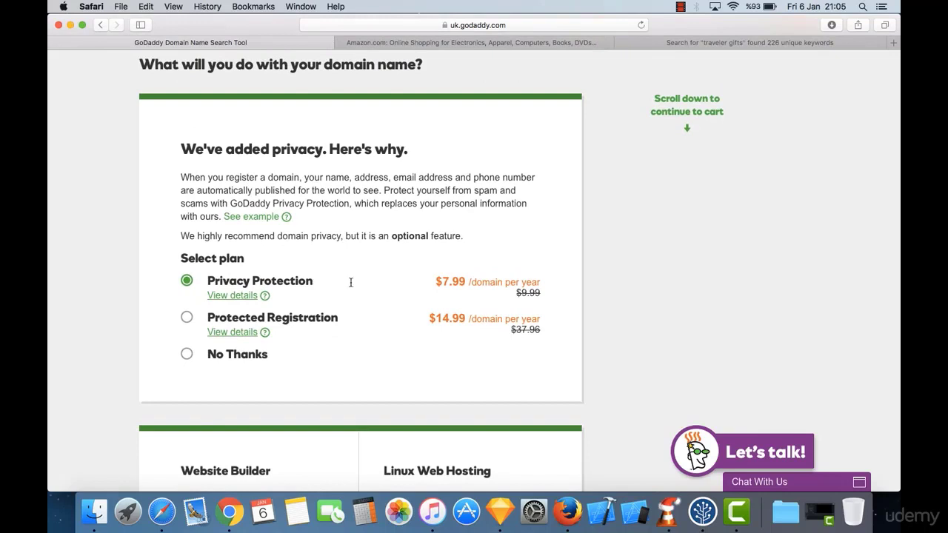
drag(351, 282, 217, 282)
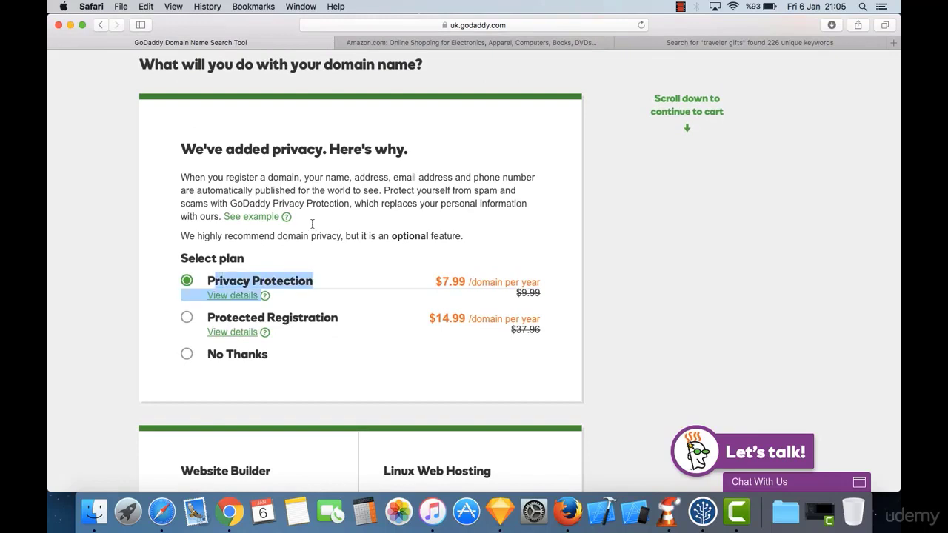
click(265, 296)
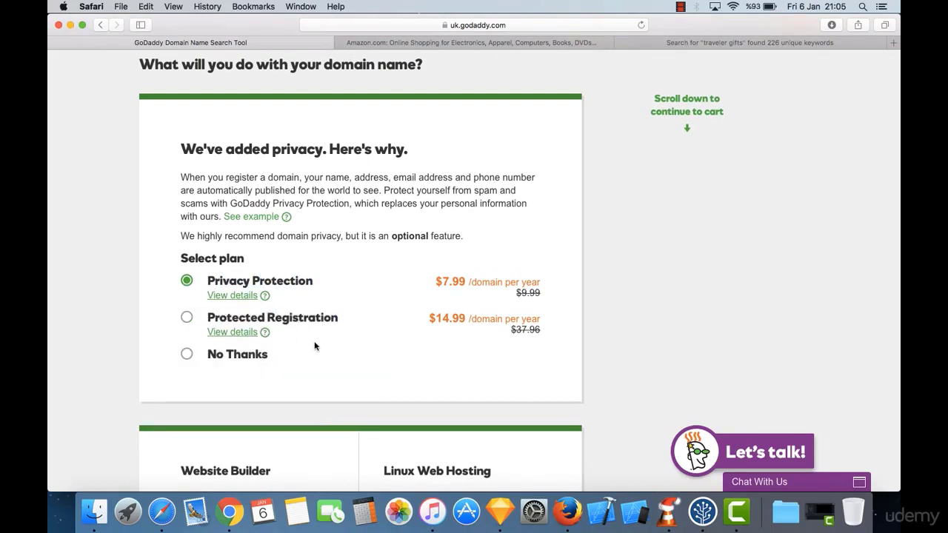
scroll(313, 344, down, 5)
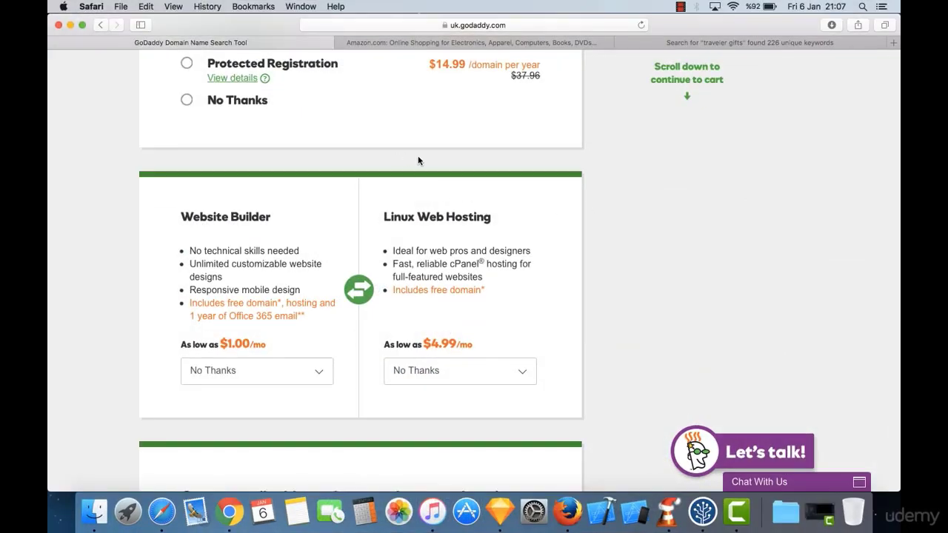
scroll(425, 163, up, 3)
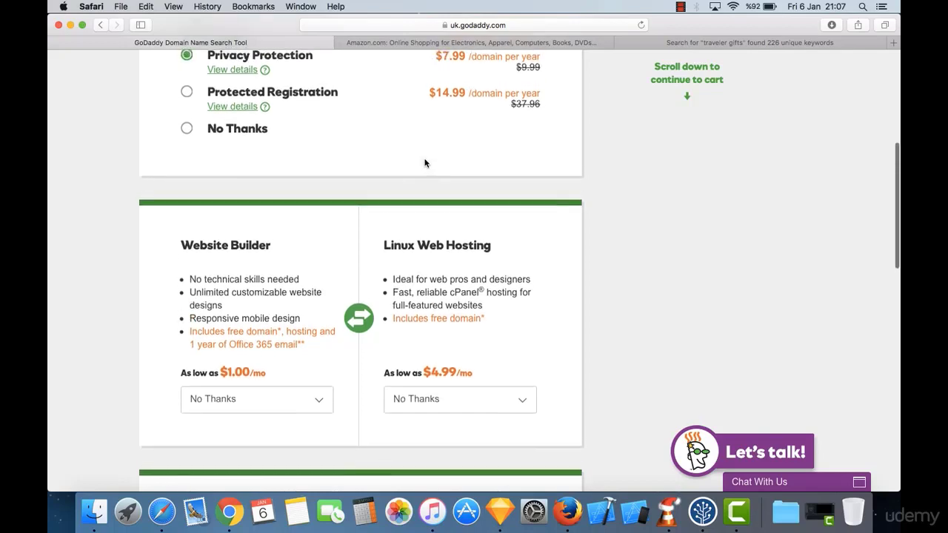
scroll(426, 163, down, 5)
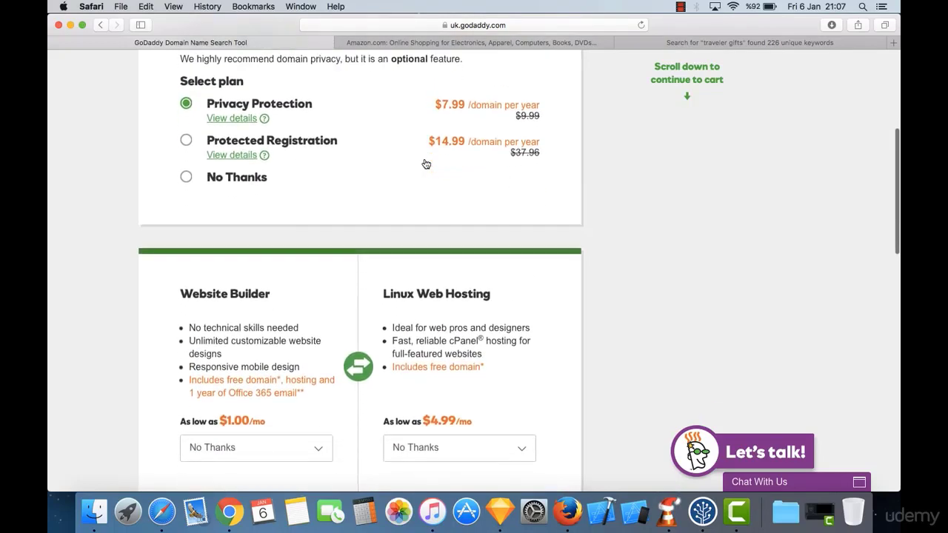
scroll(426, 164, down, 1)
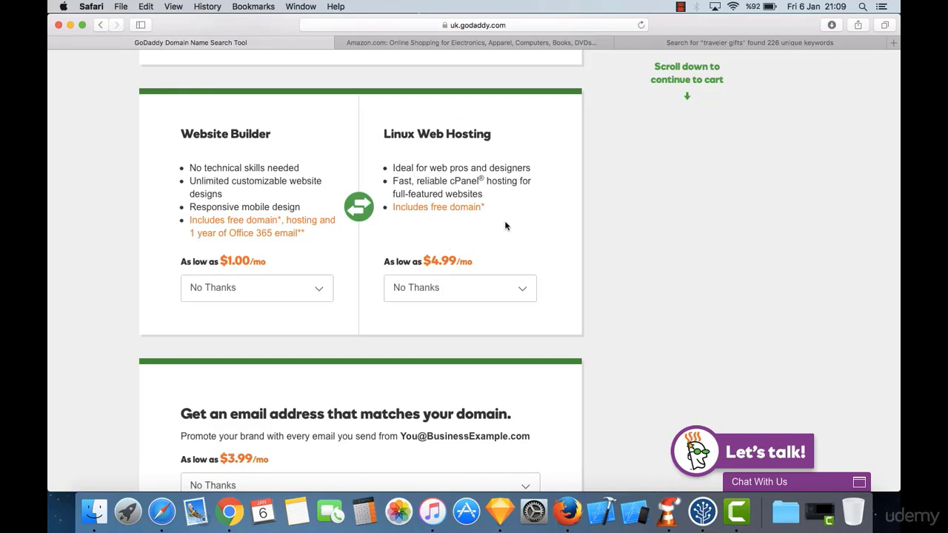
Step: Expand the Linux Web Hosting dropdown to list Economy $4.99, Deluxe $5.99 and Ultimate $9.99 per month
scroll(454, 197, down, 2)
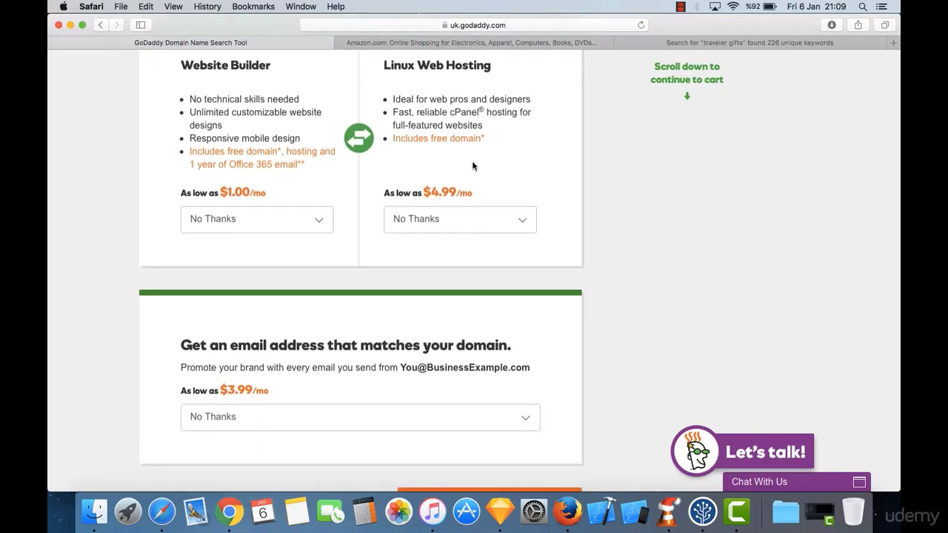
scroll(471, 163, down, 1)
click(437, 177)
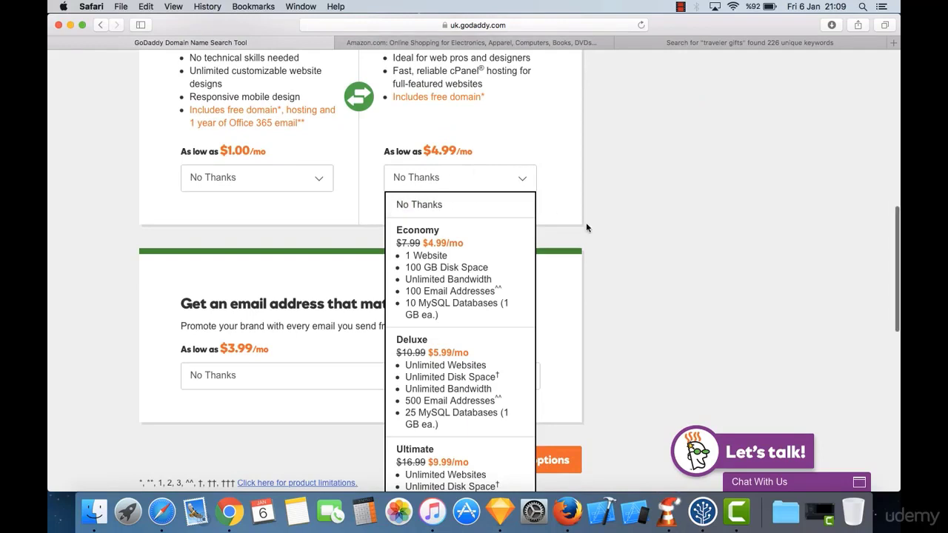
scroll(586, 222, down, 3)
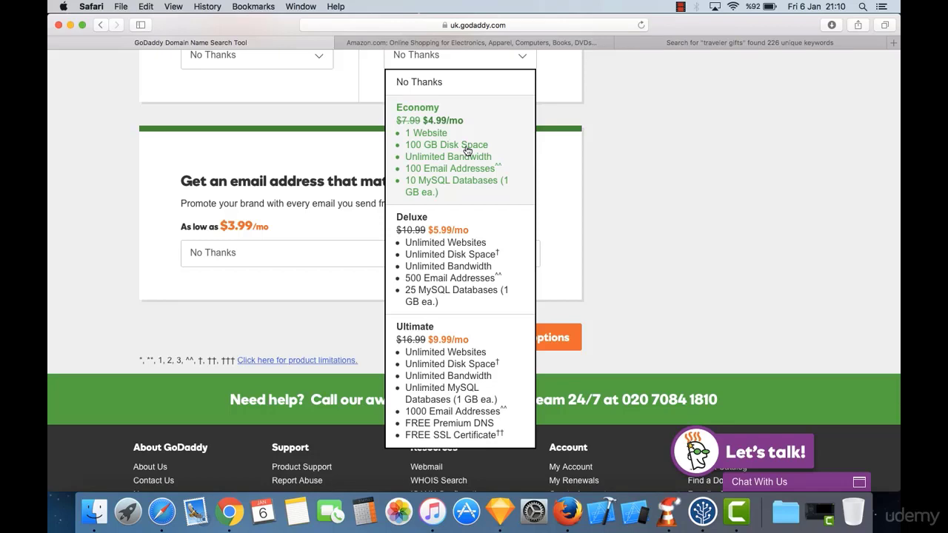
click(424, 154)
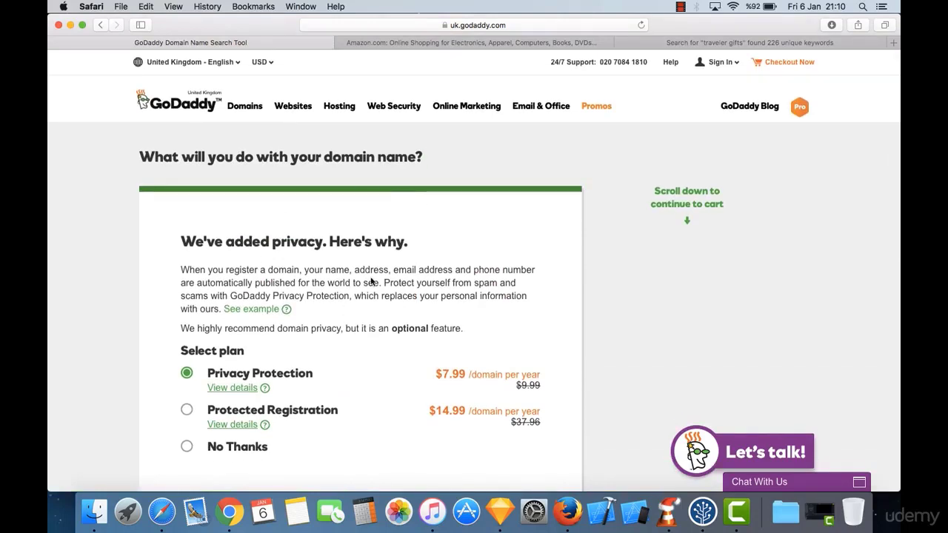
scroll(337, 261, down, 10)
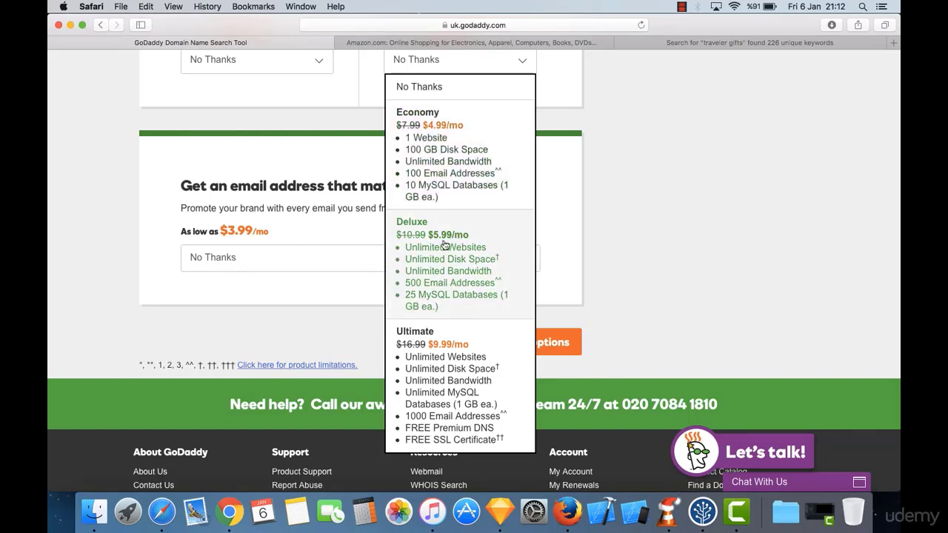
Step: Pick 'Deluxe - $5.99/mo' as the Linux Web Hosting plan, keeping Website Builder and email declined
click(437, 248)
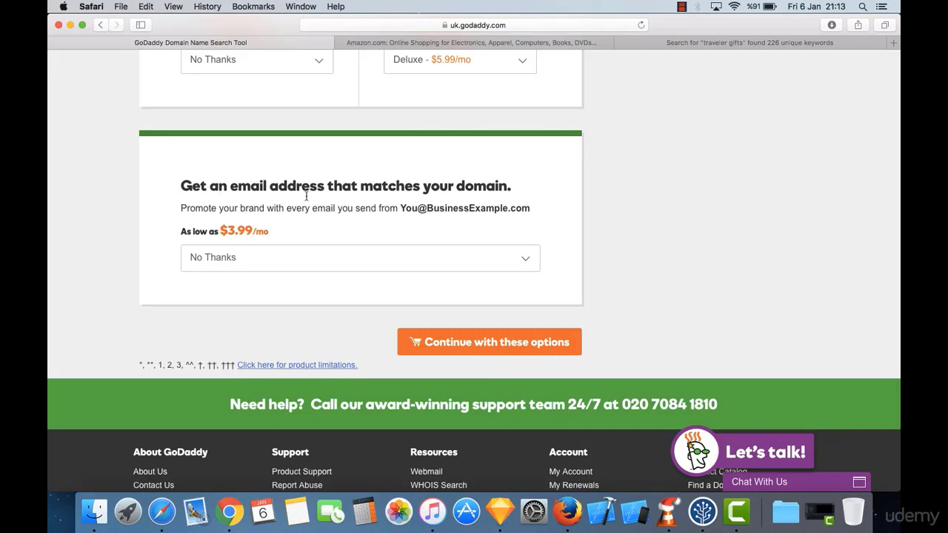
scroll(520, 173, up, 3)
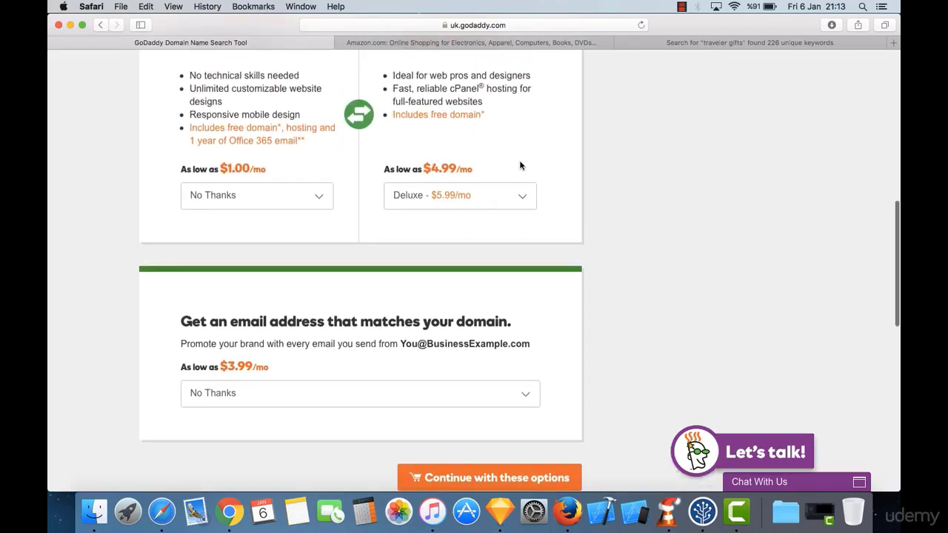
scroll(523, 197, up, 3)
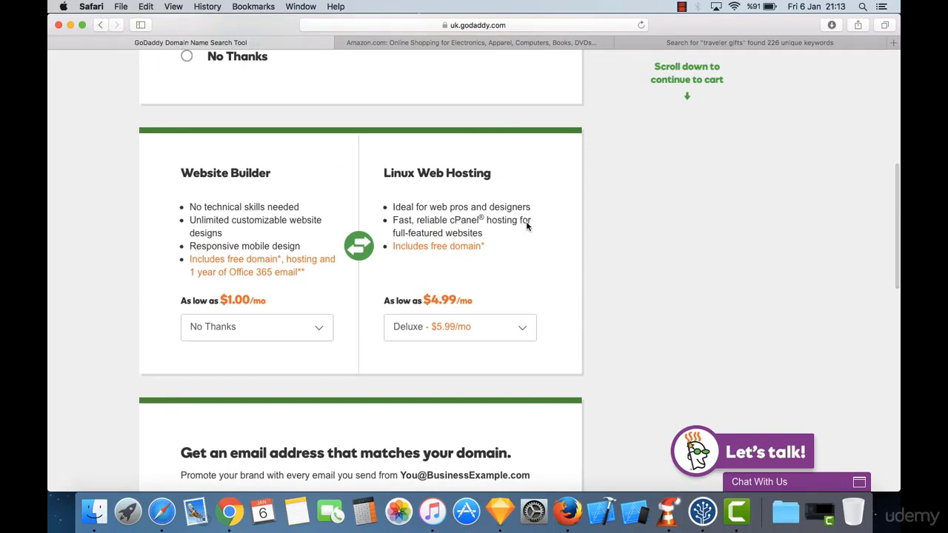
scroll(479, 239, down, 5)
scroll(502, 148, up, 5)
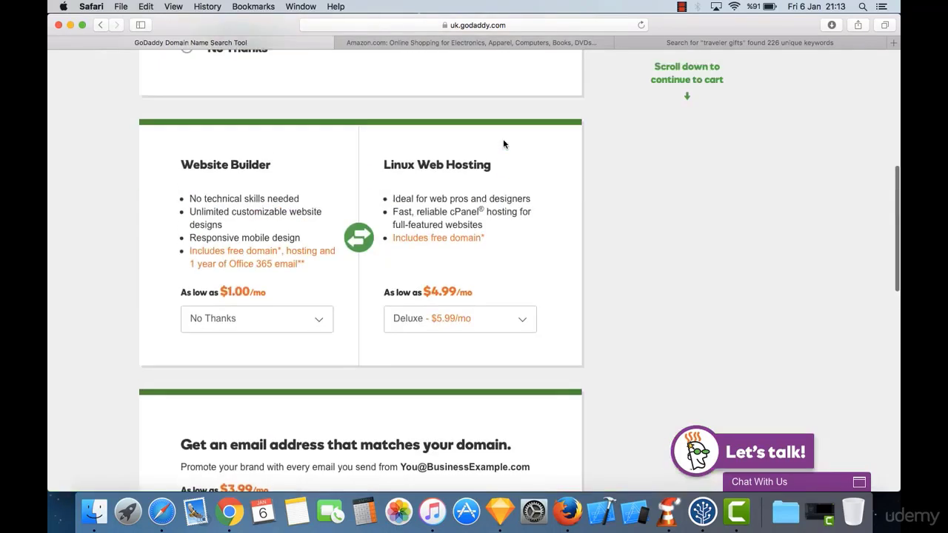
scroll(502, 144, up, 10)
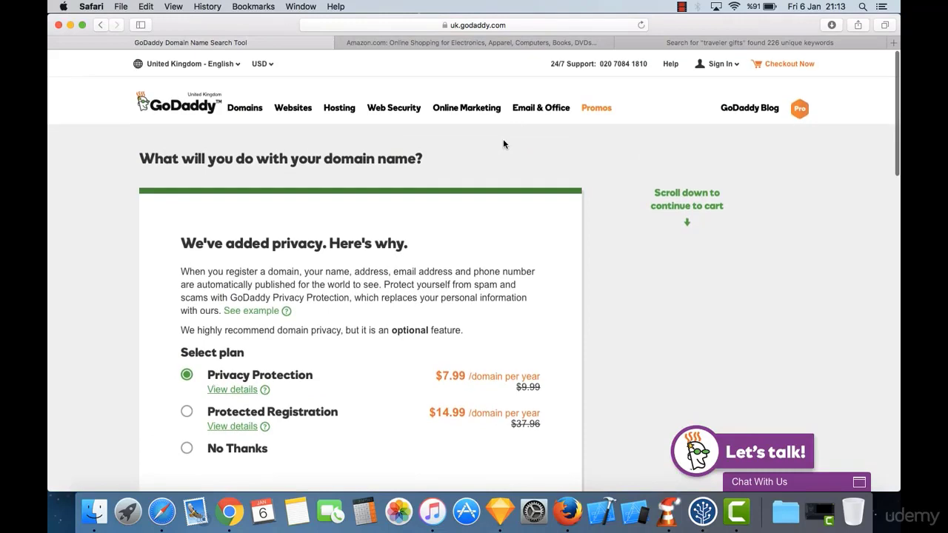
scroll(503, 144, down, 10)
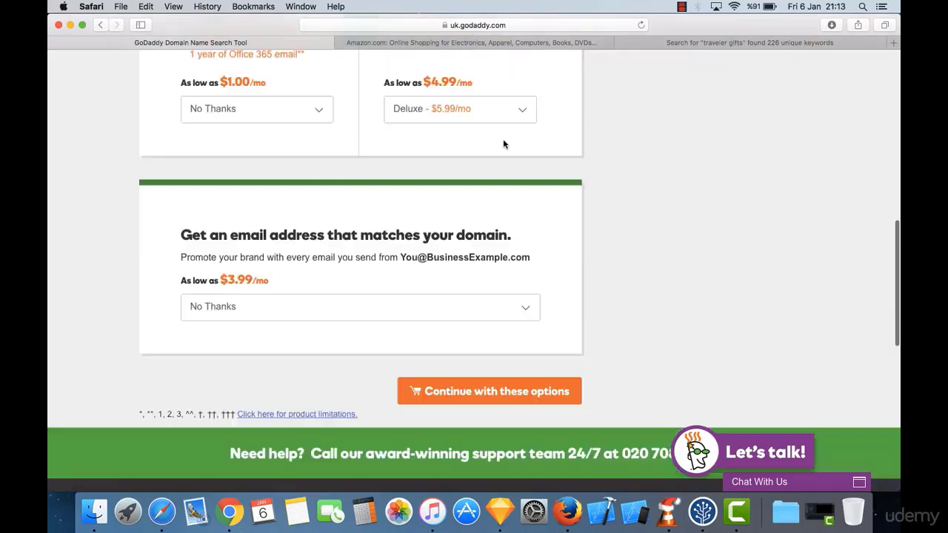
scroll(503, 144, down, 3)
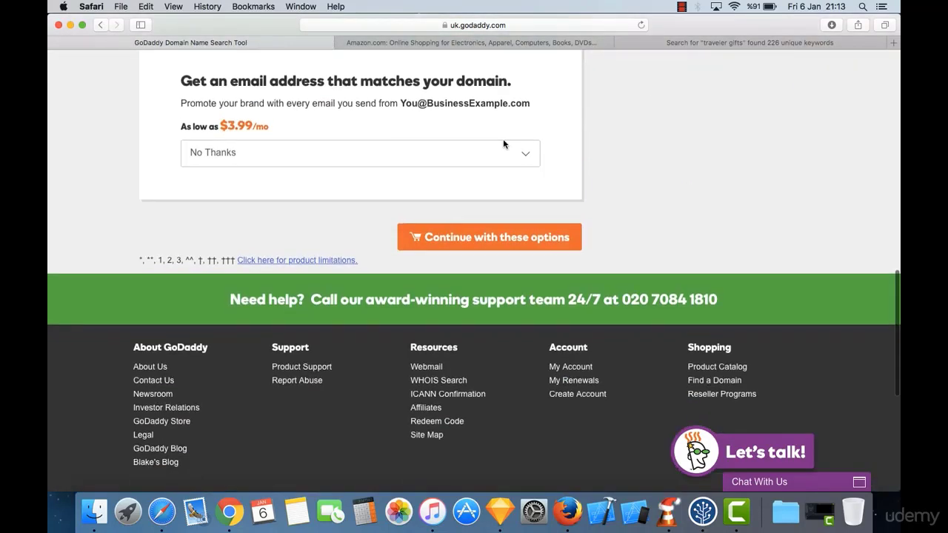
Step: Continue to the cart with the chosen options and close the Amazon and keyword-search tabs
click(483, 252)
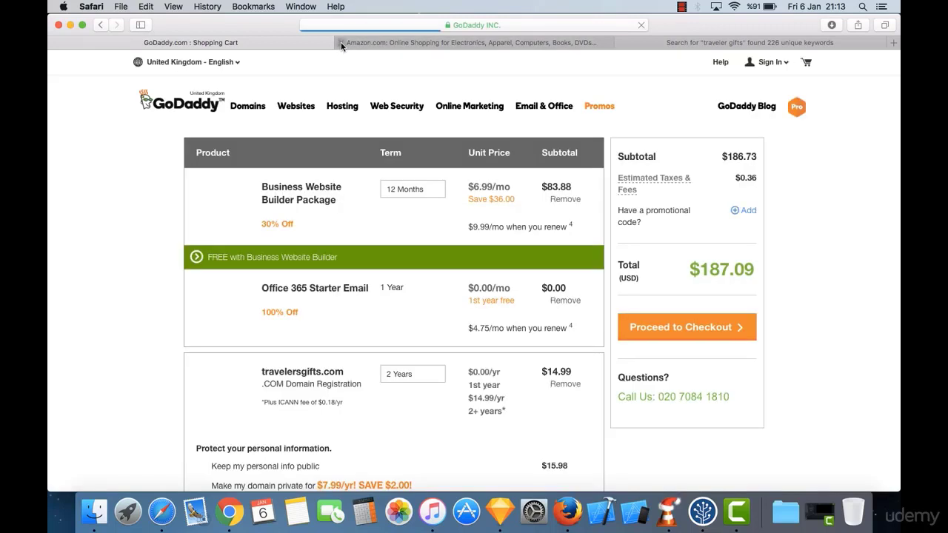
click(340, 42)
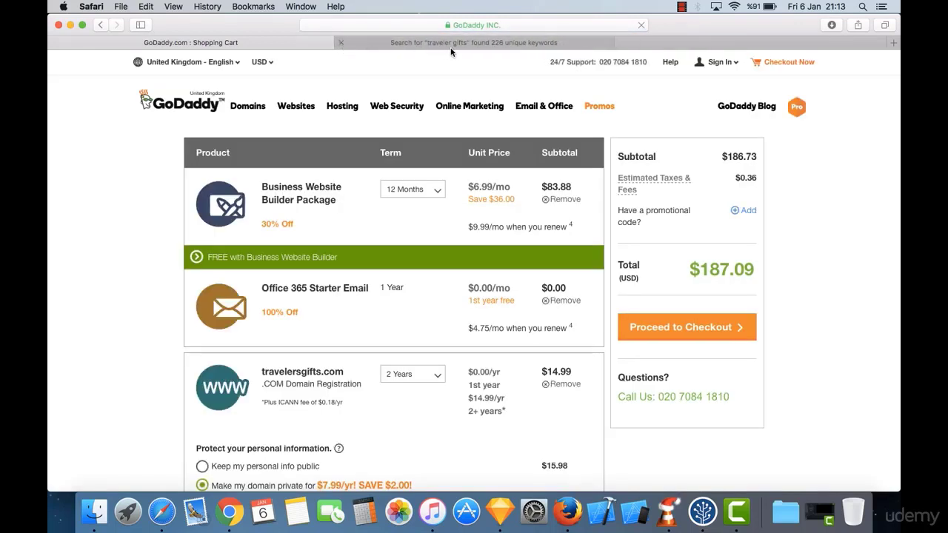
click(342, 42)
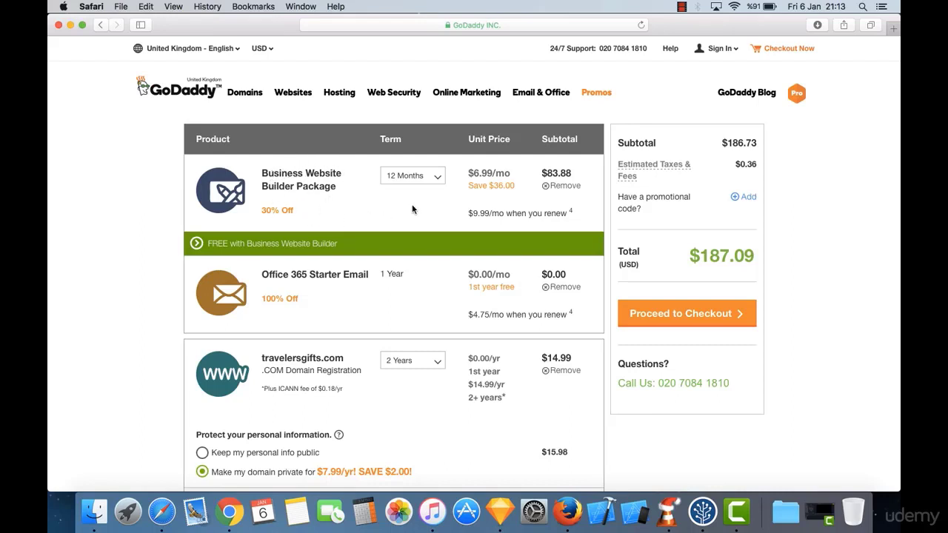
Step: Review the cart down to the Search Engine Visibility offer, with Deluxe hosting at $71.88
scroll(457, 225, down, 2)
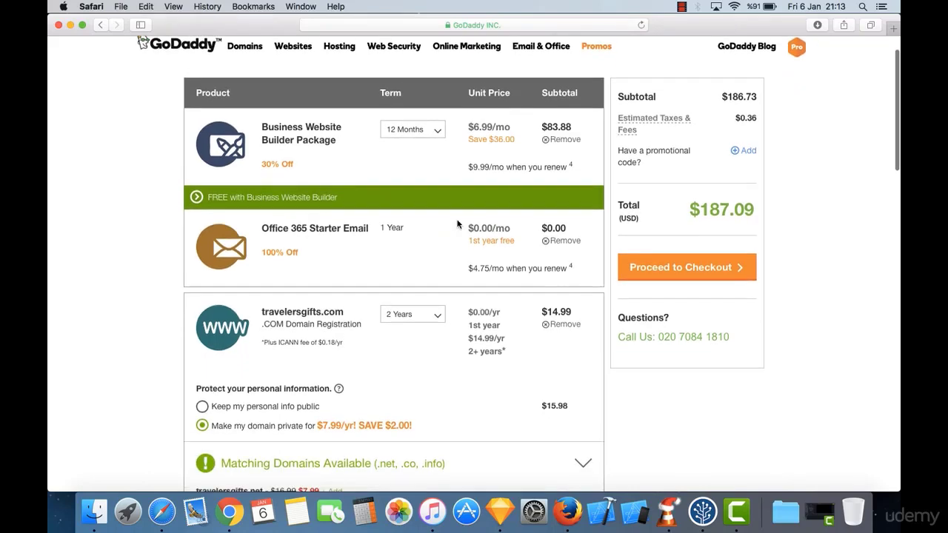
scroll(457, 224, down, 4)
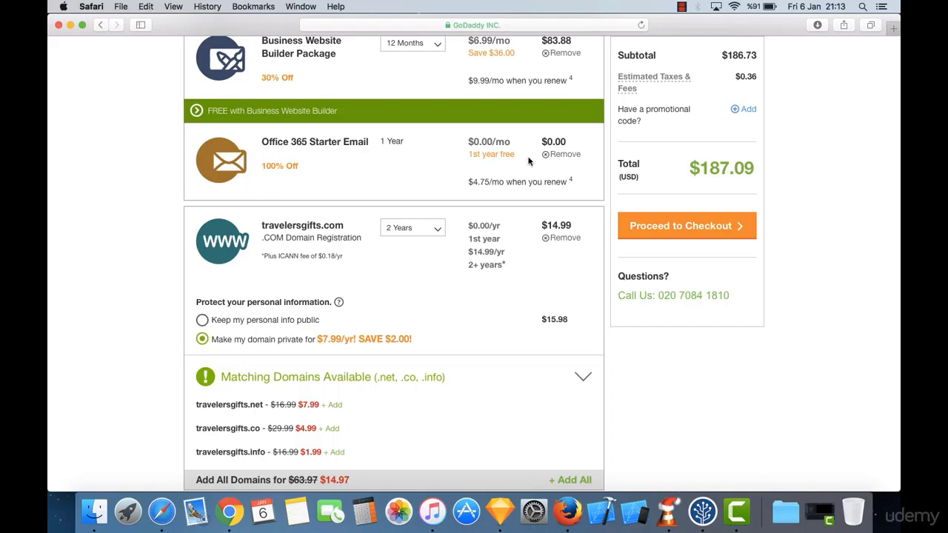
scroll(375, 163, down, 2)
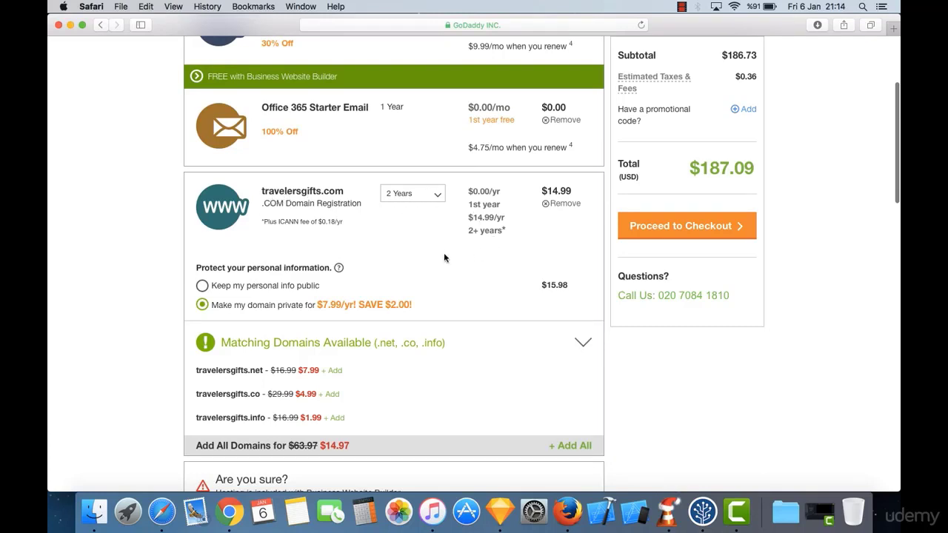
scroll(426, 255, down, 2)
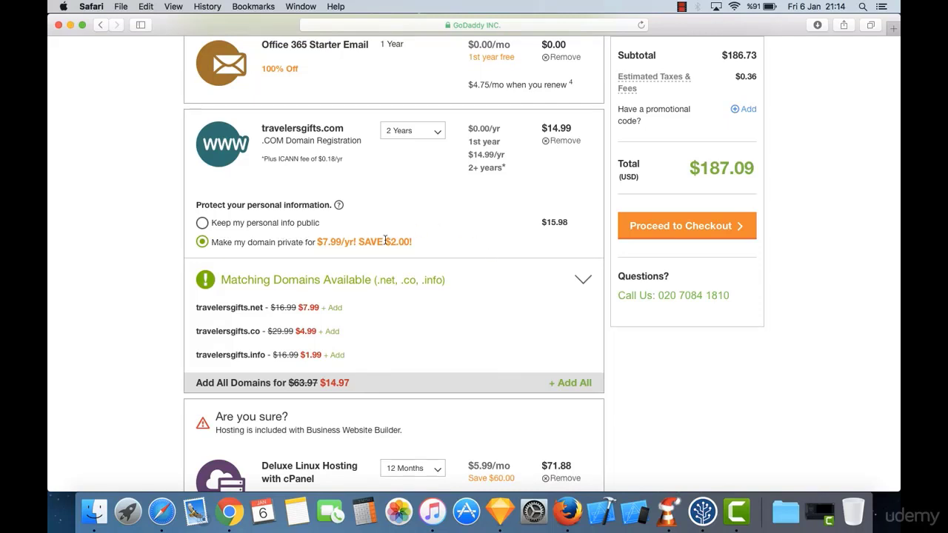
scroll(385, 240, down, 1)
scroll(385, 240, down, 5)
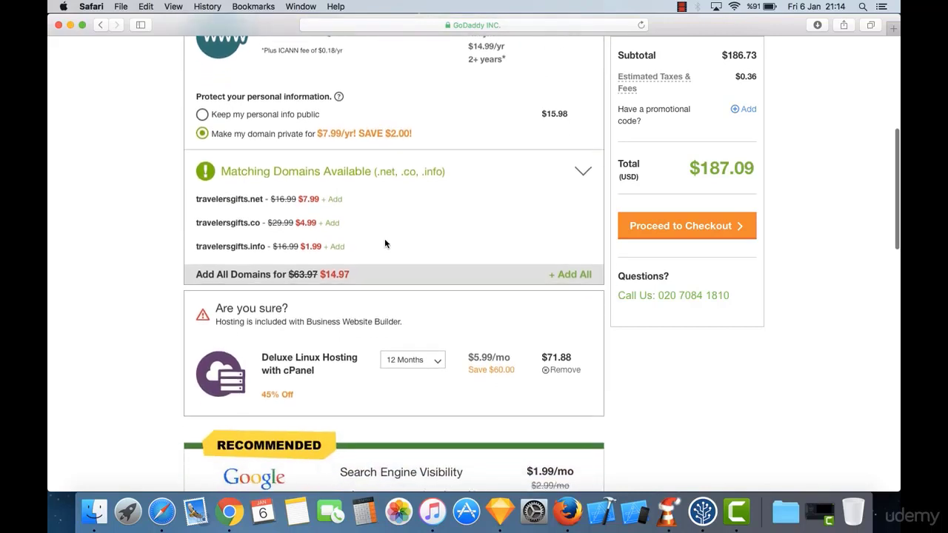
scroll(384, 242, down, 1)
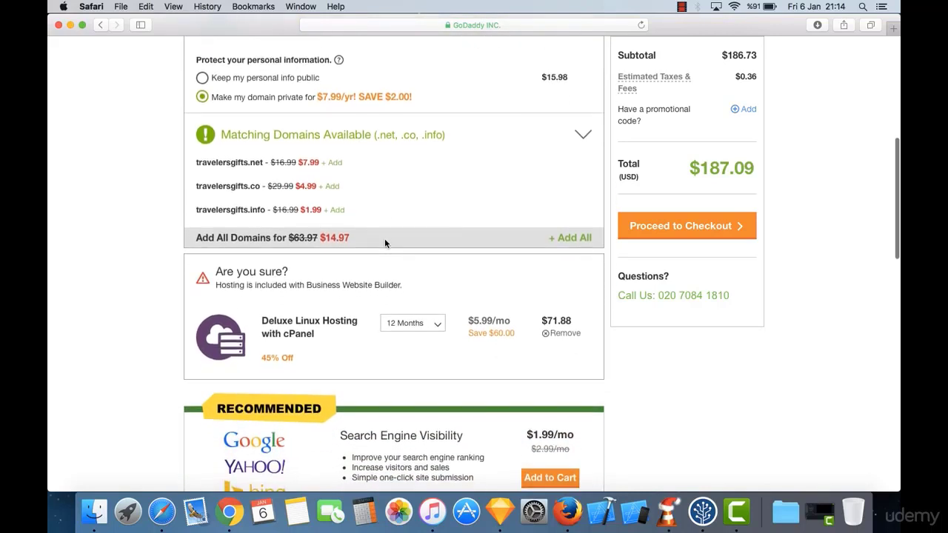
scroll(385, 242, down, 1)
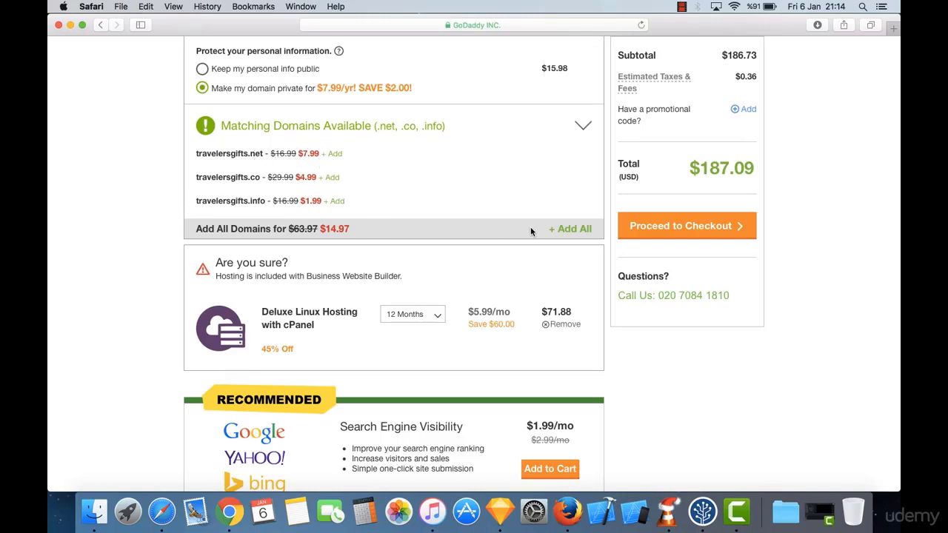
scroll(395, 278, down, 5)
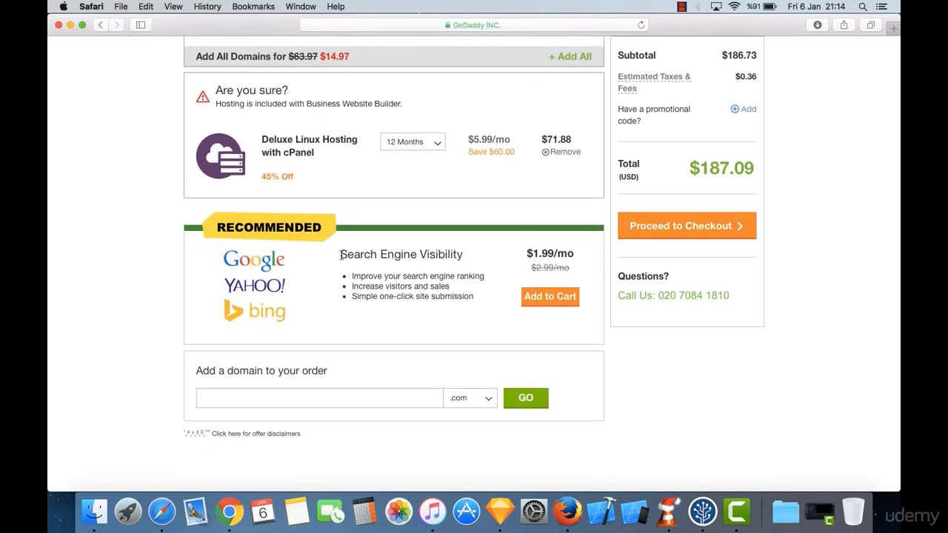
drag(339, 254, 461, 260)
click(467, 257)
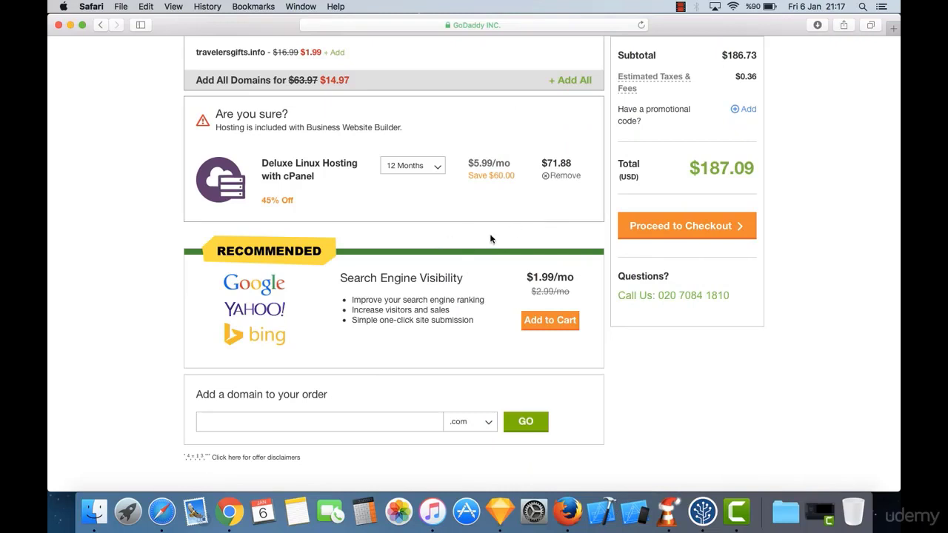
scroll(544, 247, up, 2)
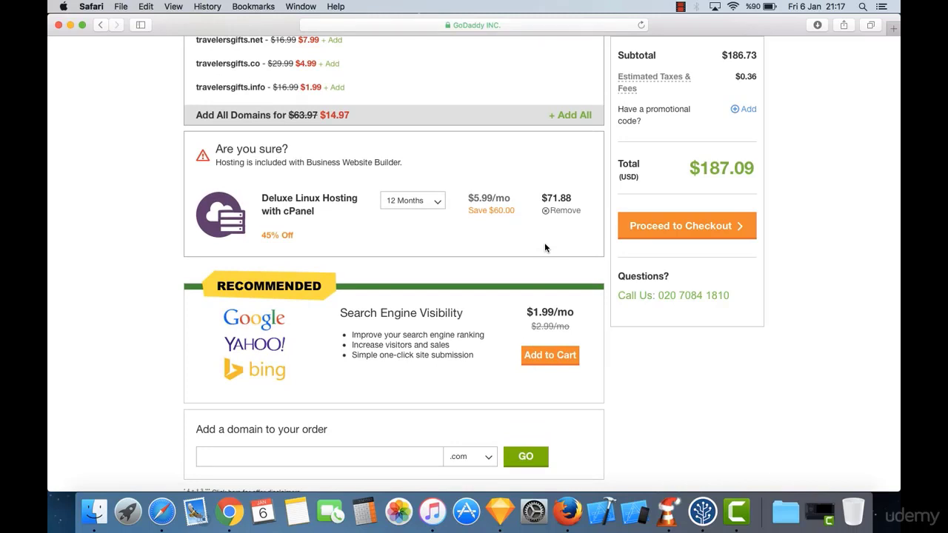
scroll(545, 248, up, 2)
scroll(545, 247, down, 5)
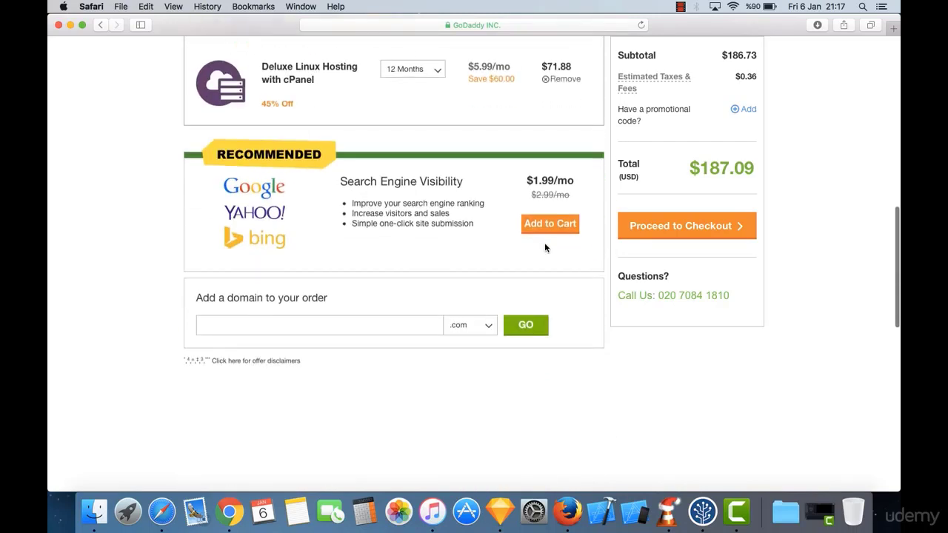
scroll(545, 247, up, 4)
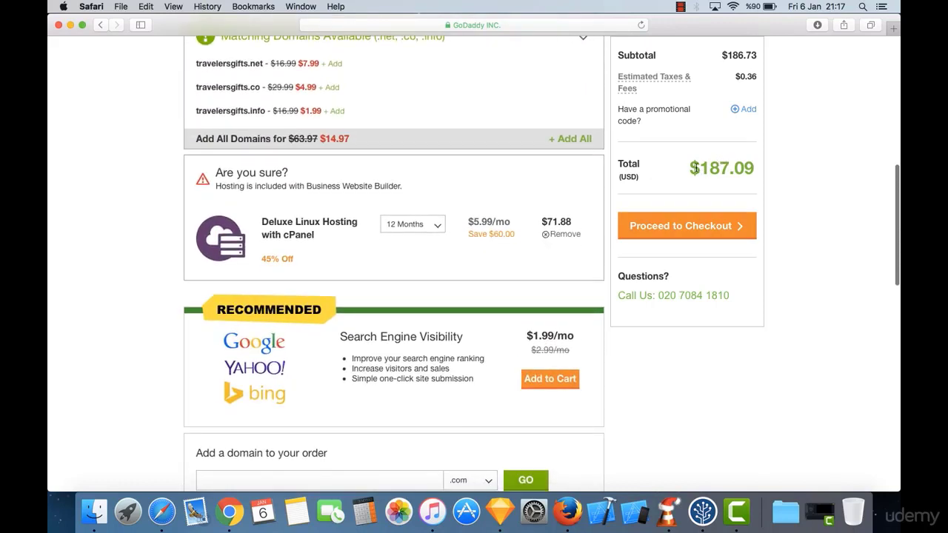
drag(692, 170, 738, 176)
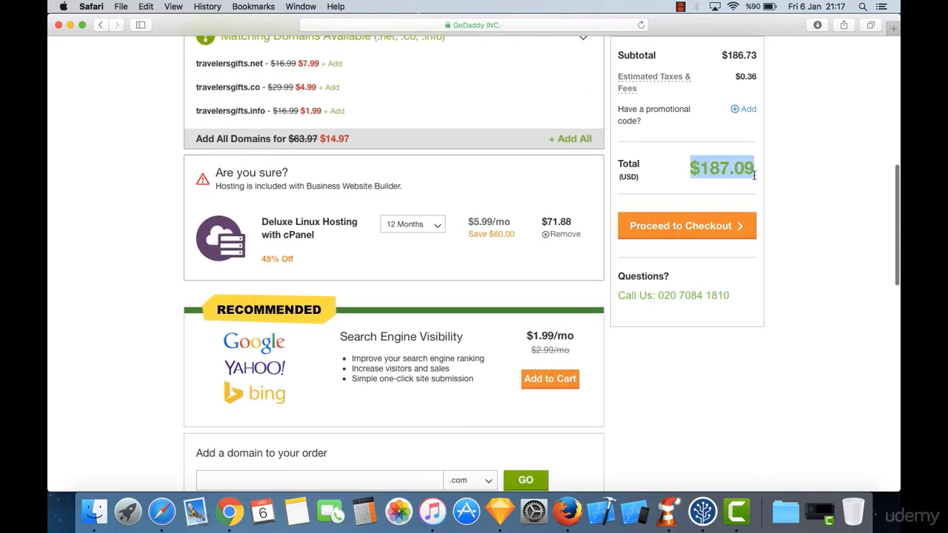
click(691, 177)
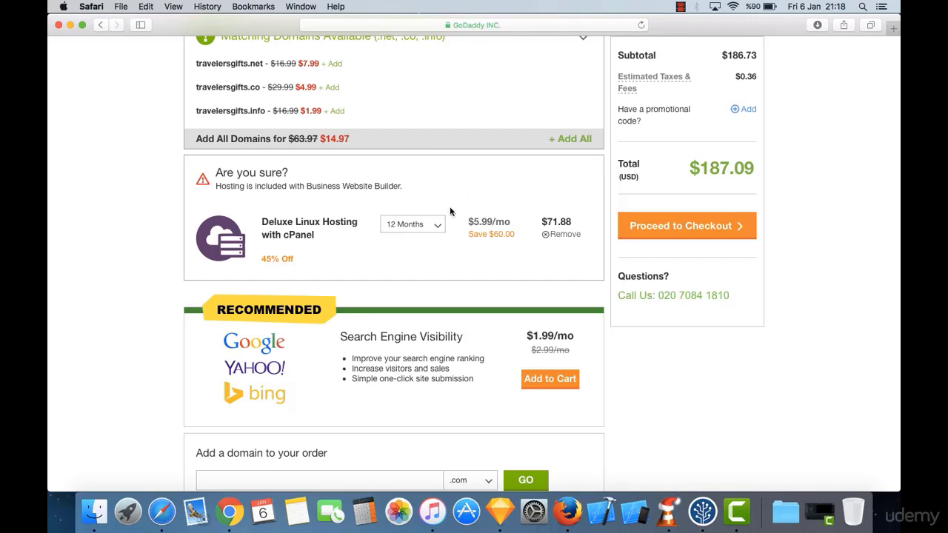
scroll(448, 185, up, 6)
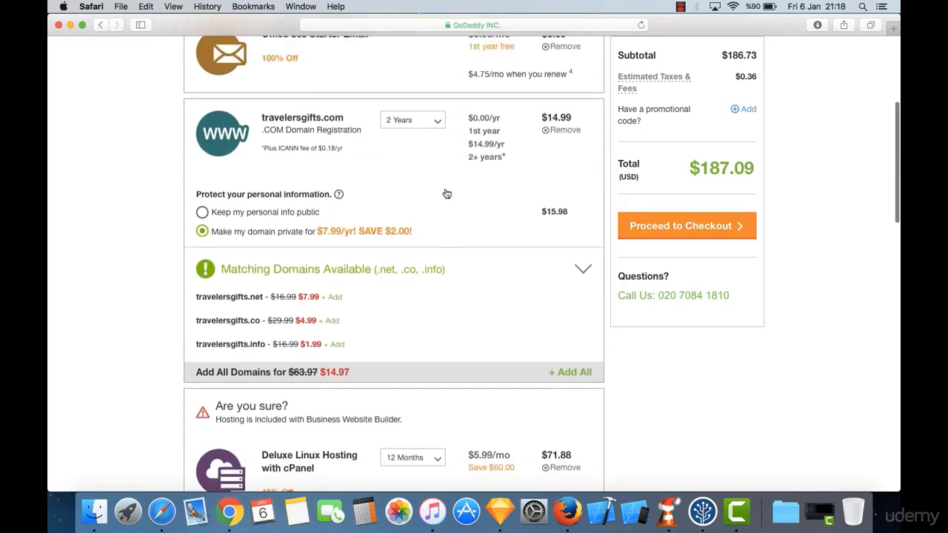
scroll(445, 193, up, 5)
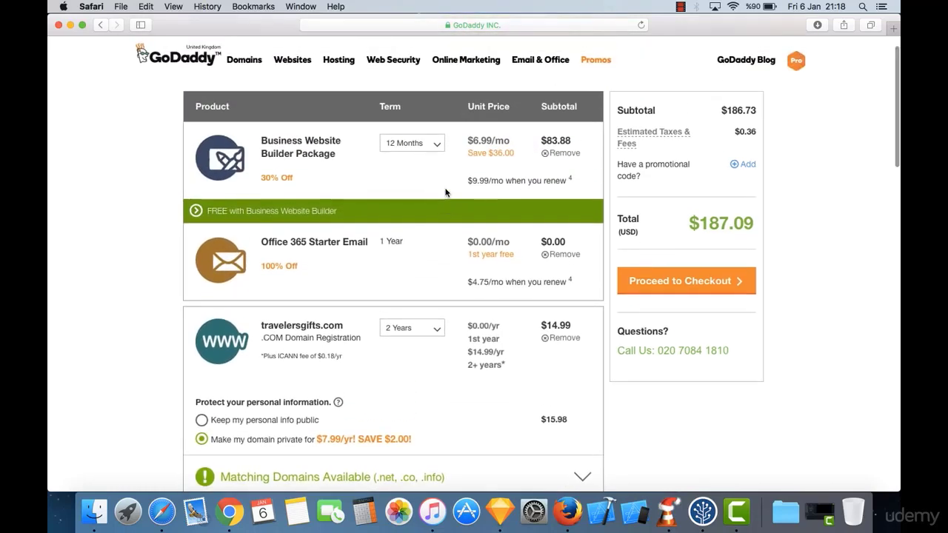
scroll(371, 250, down, 8)
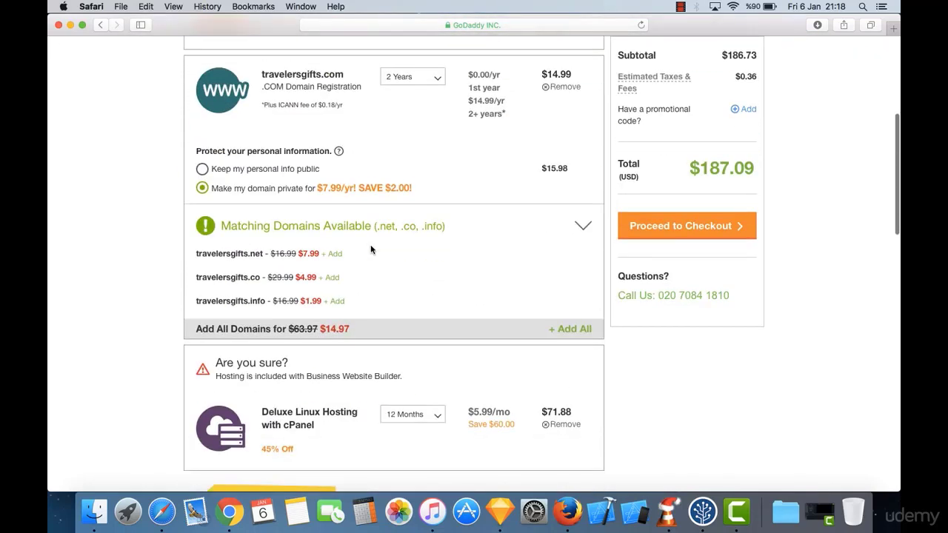
scroll(371, 249, down, 4)
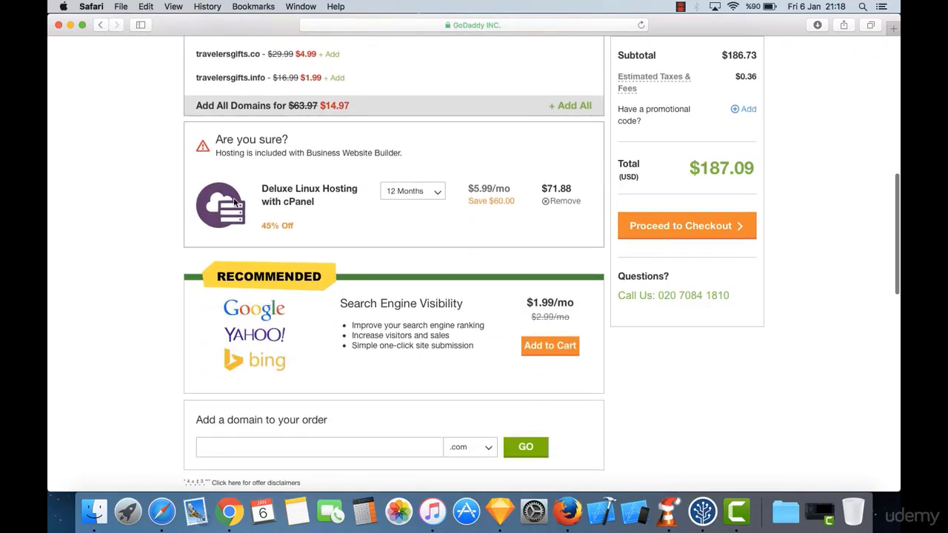
scroll(255, 145, up, 1)
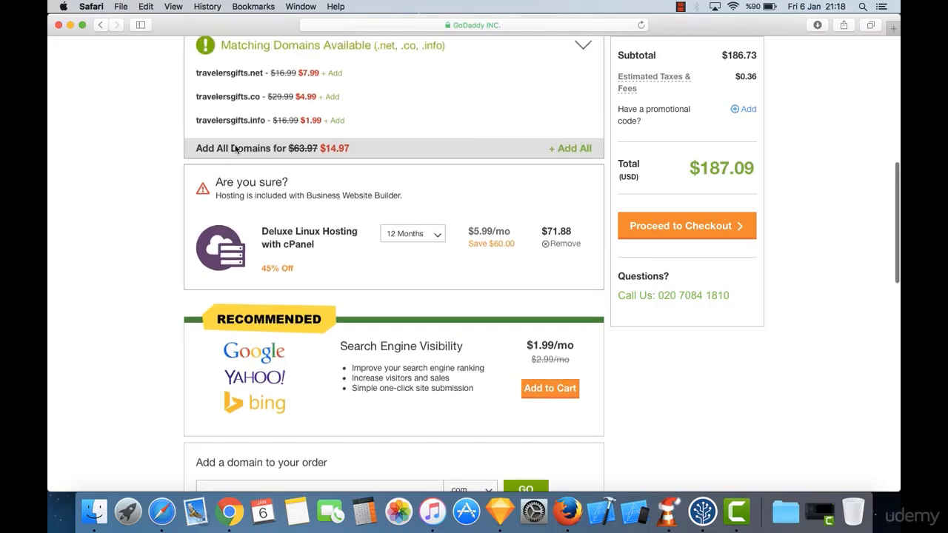
drag(215, 184, 323, 202)
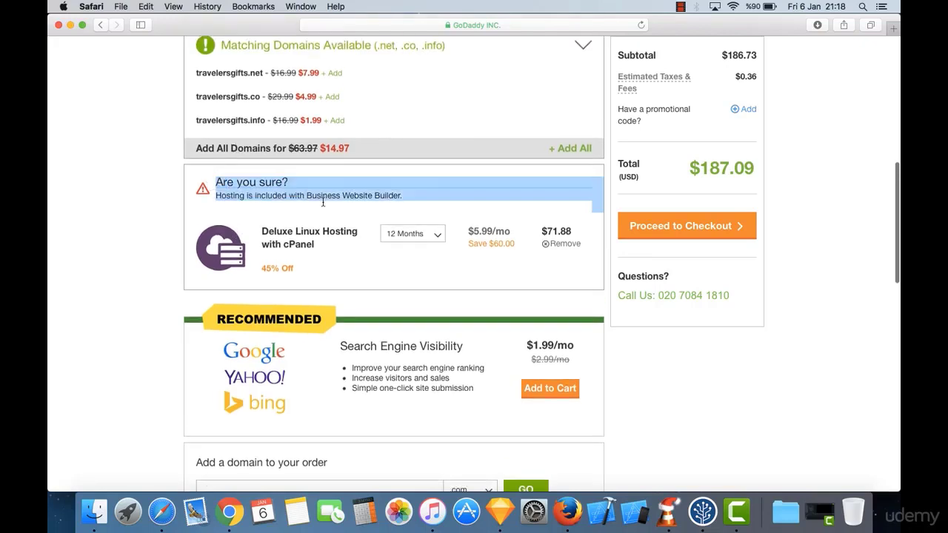
click(323, 202)
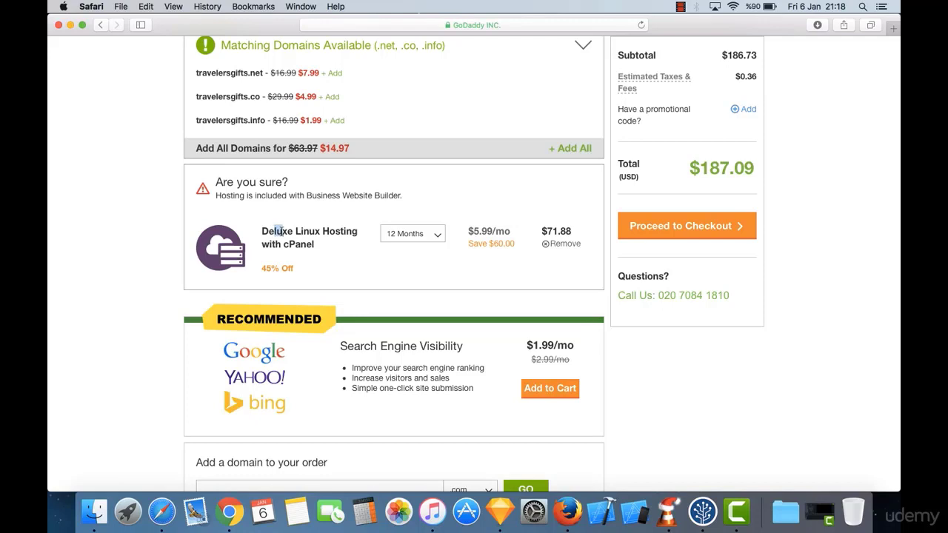
drag(274, 231, 320, 246)
click(320, 247)
drag(262, 229, 320, 247)
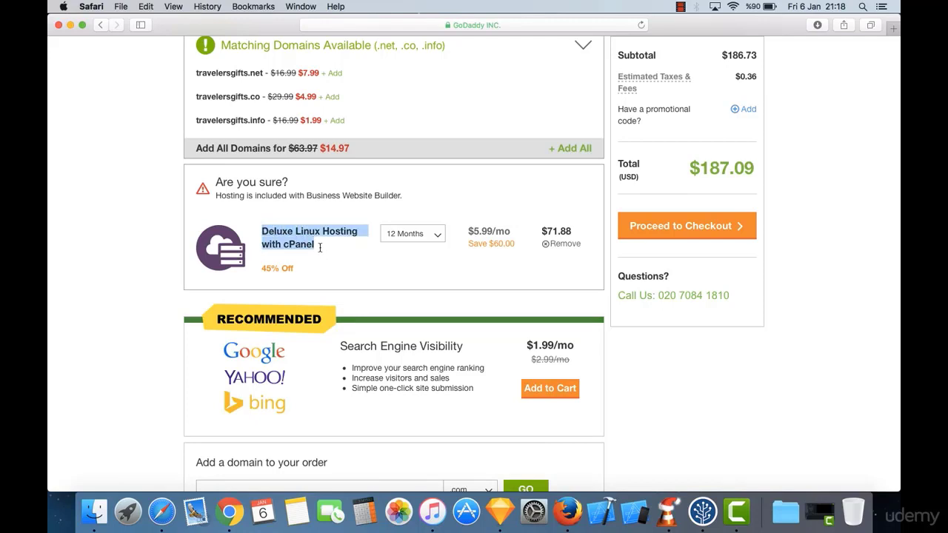
click(320, 247)
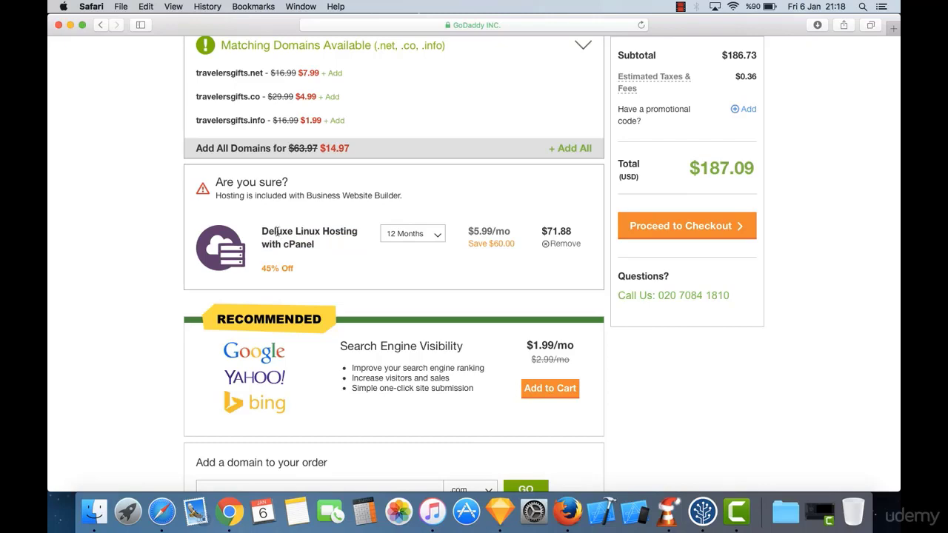
right_click(275, 232)
click(319, 246)
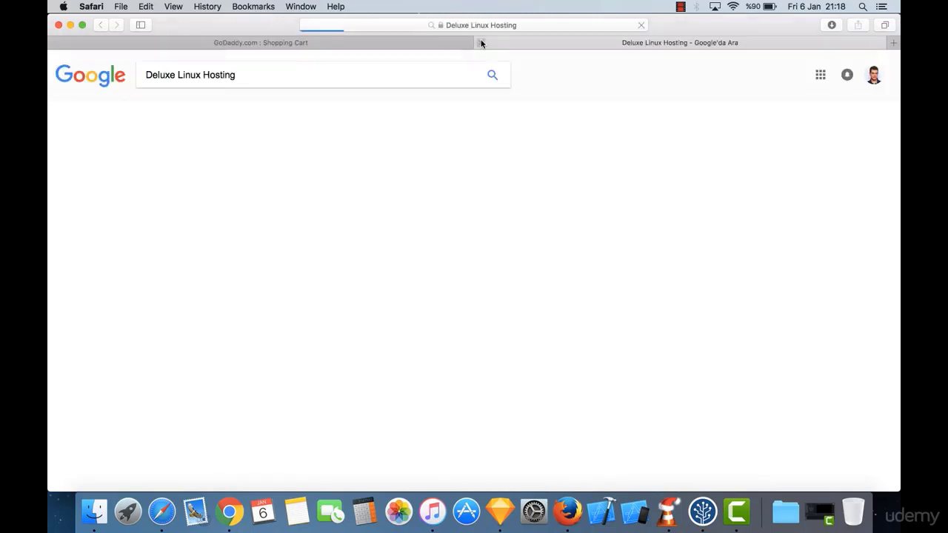
click(481, 43)
click(308, 252)
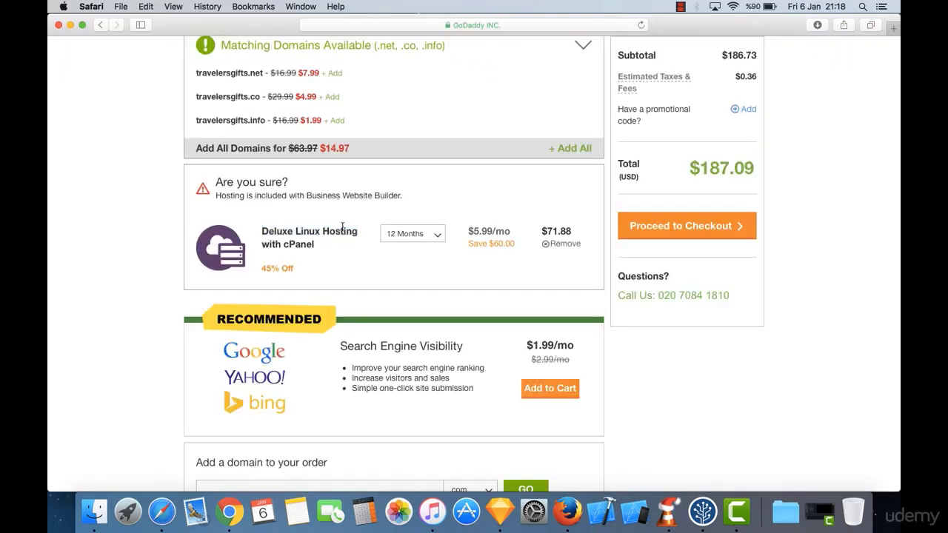
scroll(412, 177, up, 5)
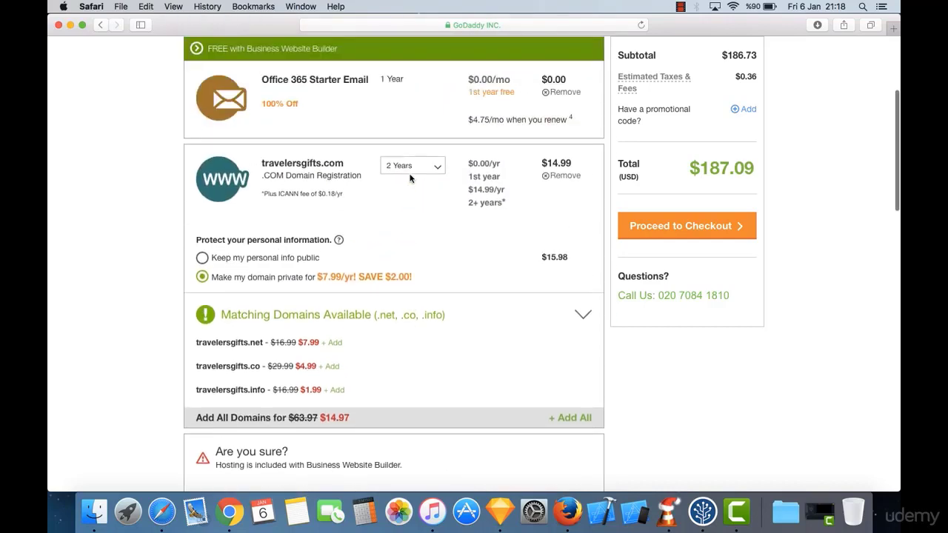
scroll(411, 178, up, 3)
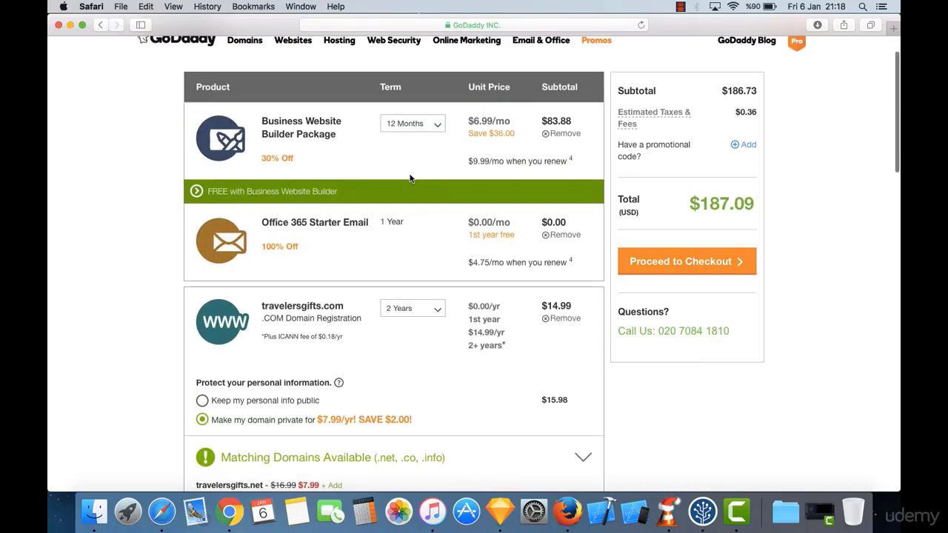
triple_click(270, 120)
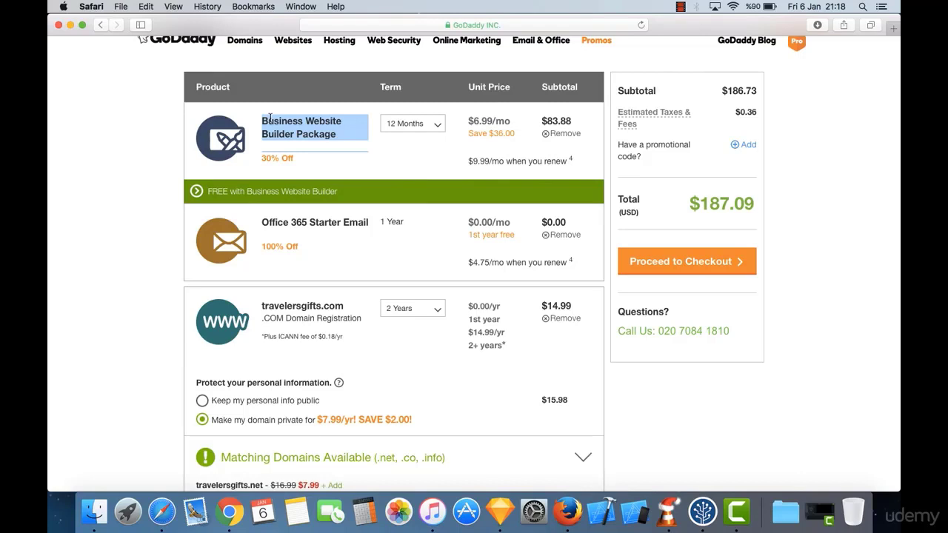
click(303, 131)
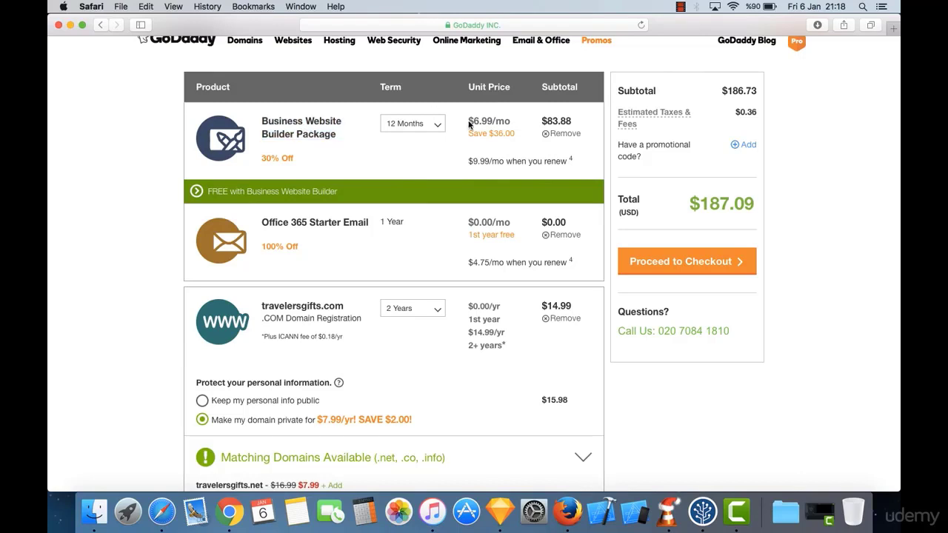
Step: Remove the Business Website Builder Package from the cart and check the domain privacy price
click(560, 135)
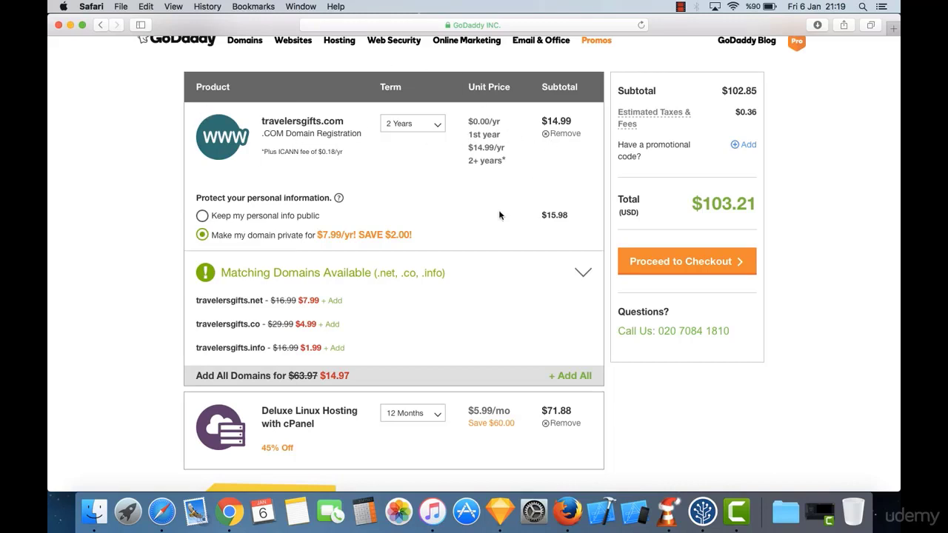
scroll(513, 228, down, 2)
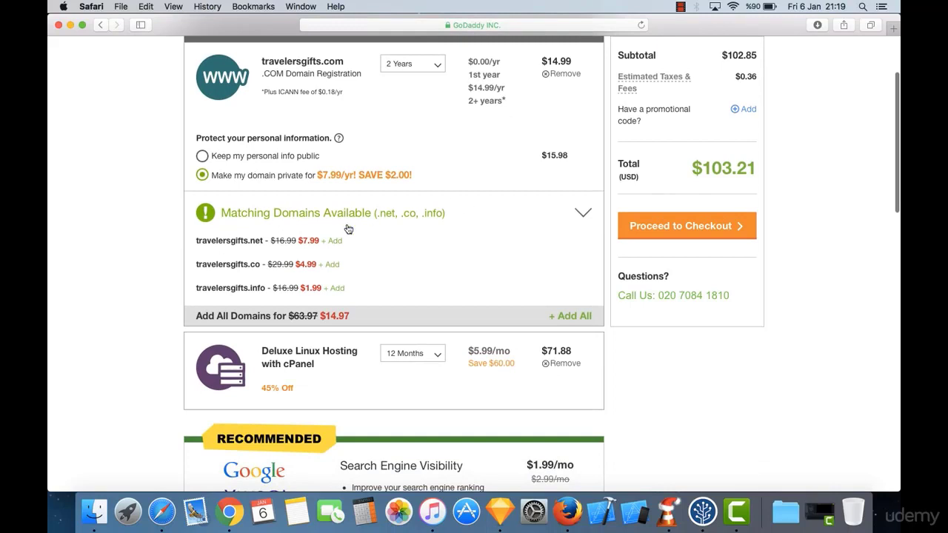
scroll(381, 282, down, 3)
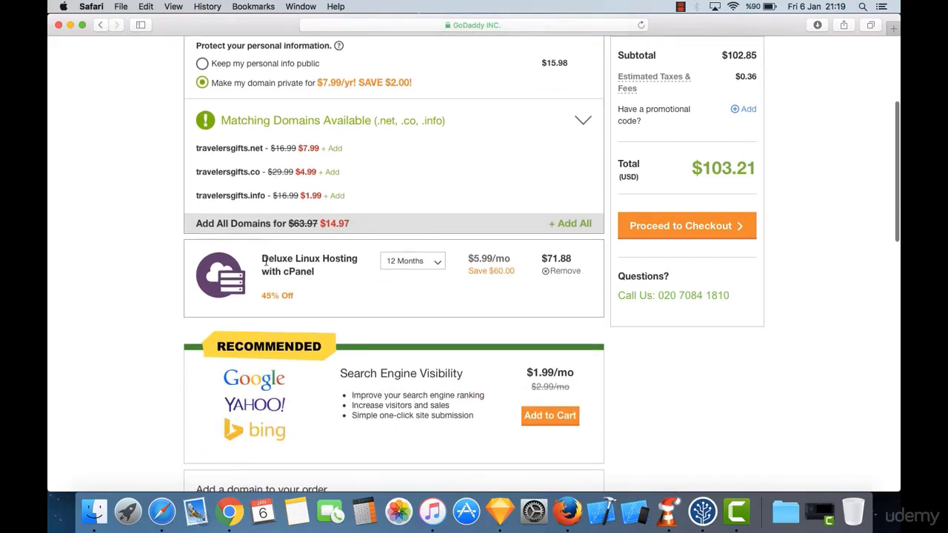
scroll(326, 264, up, 2)
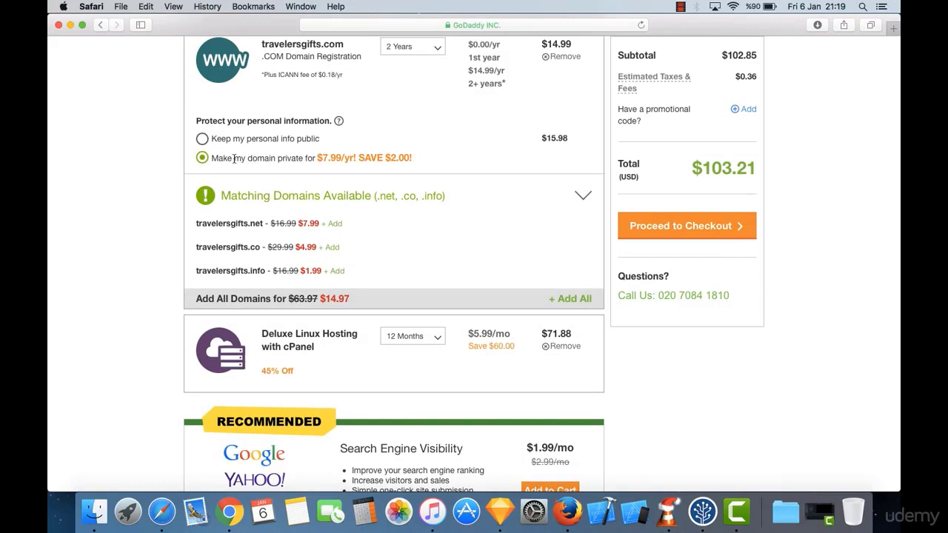
drag(234, 158, 413, 159)
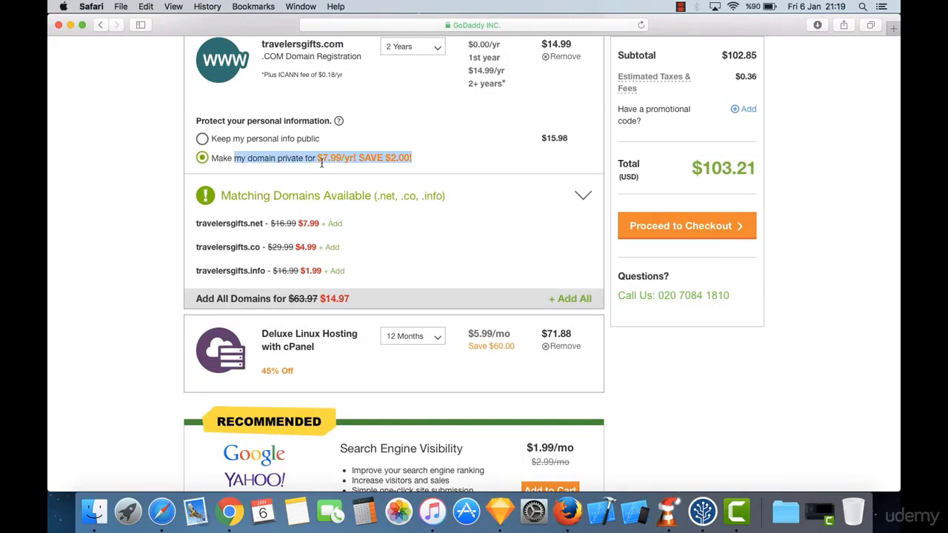
click(379, 168)
Step: Confirm the $103.21 cart total and proceed to checkout
scroll(439, 154, up, 3)
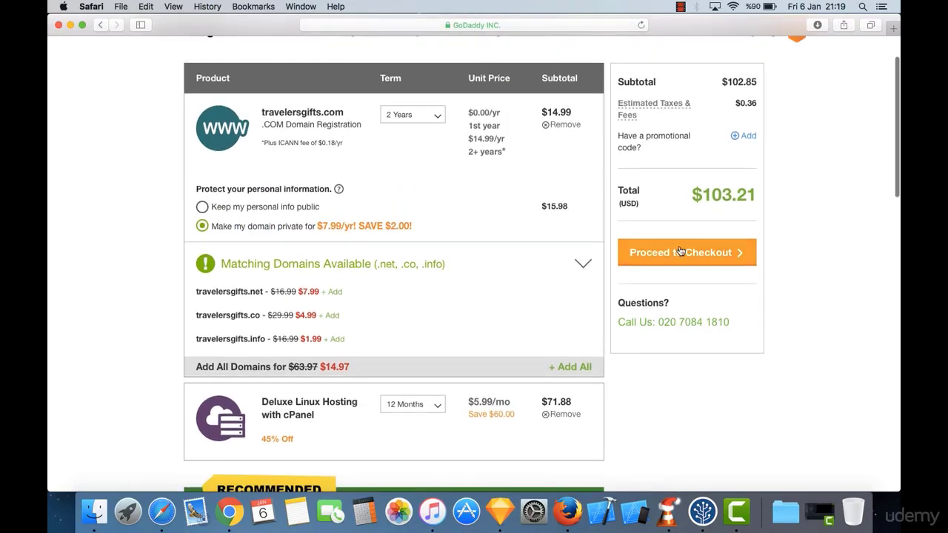
drag(689, 195, 732, 195)
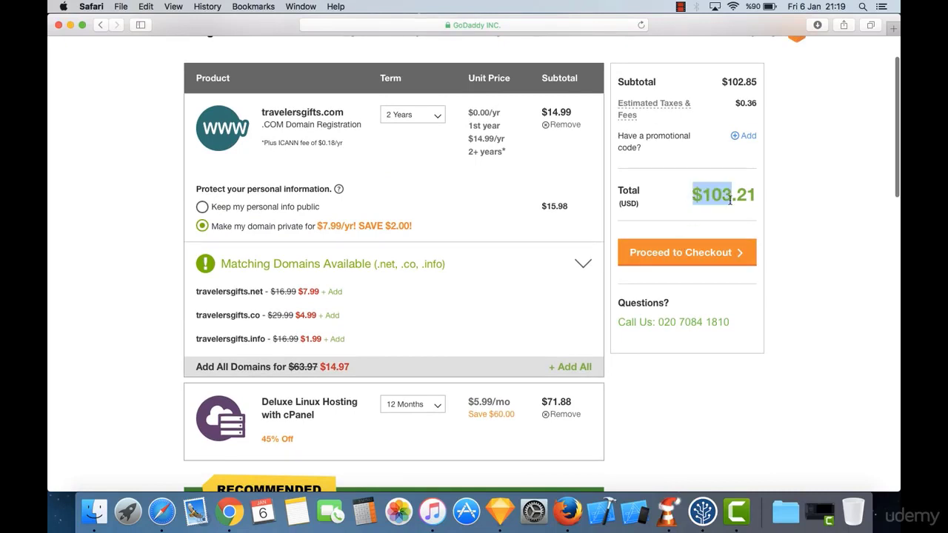
triple_click(733, 195)
click(742, 191)
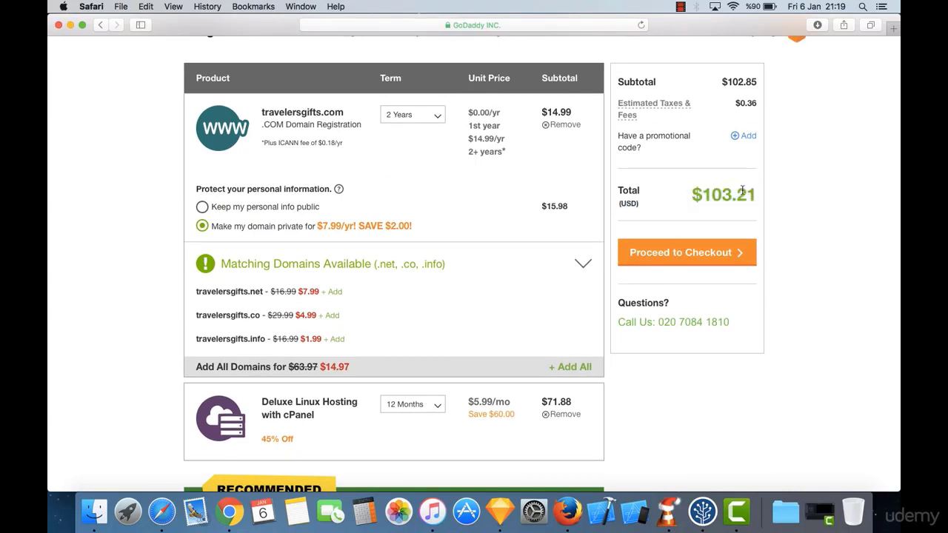
drag(686, 190, 637, 185)
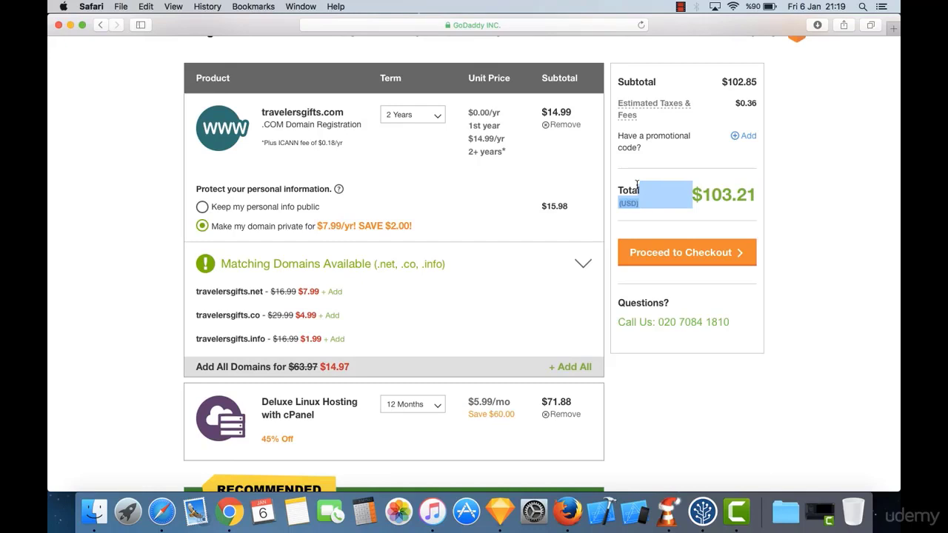
click(692, 190)
scroll(679, 217, up, 1)
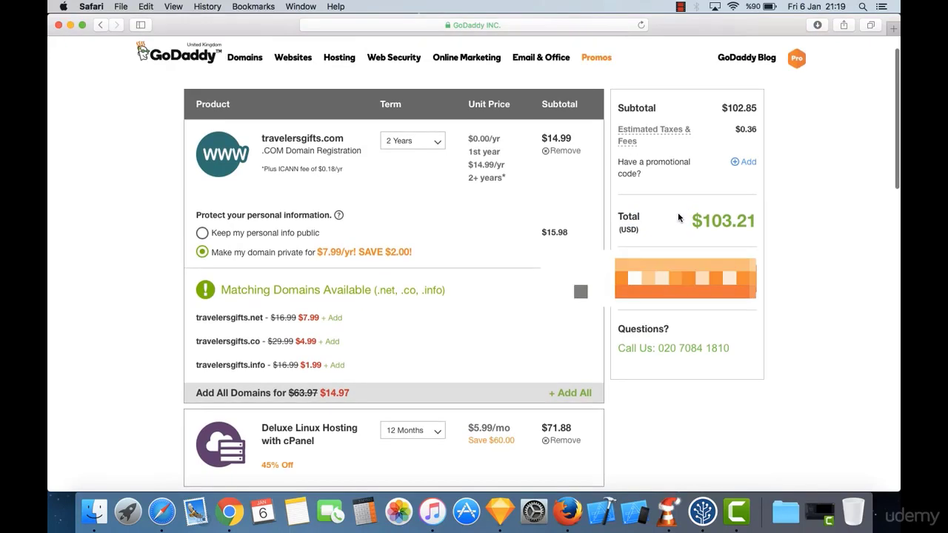
click(686, 279)
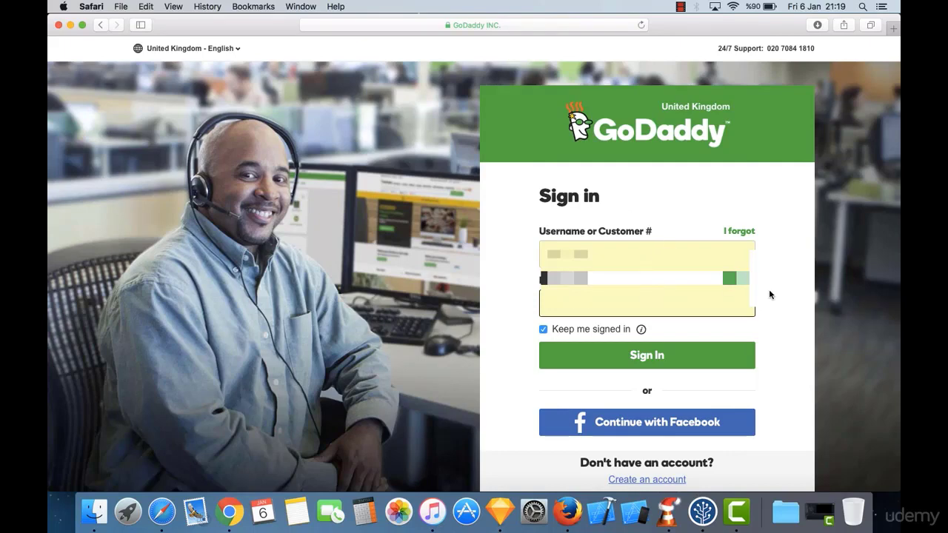
scroll(768, 309, down, 2)
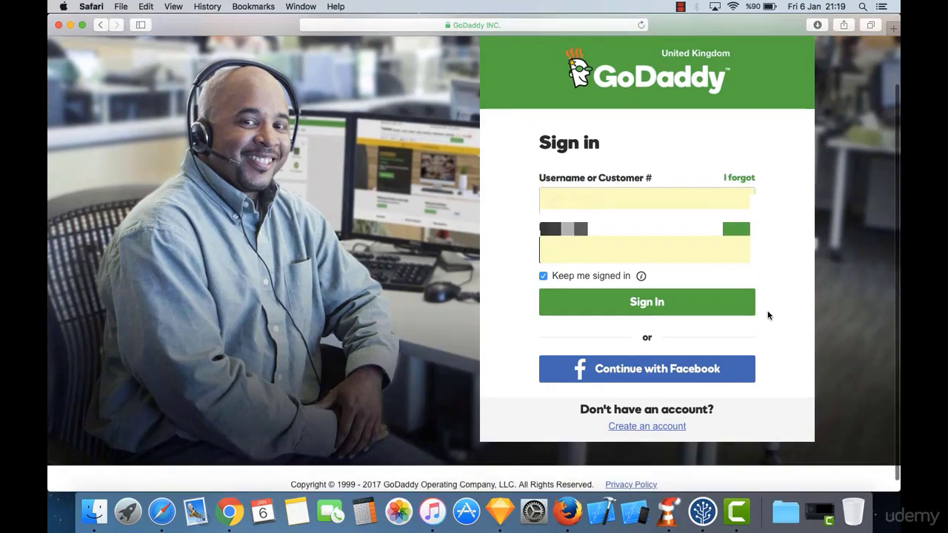
Step: Start a new GoDaddy account, entering the e-mail address, a username and a password
click(666, 429)
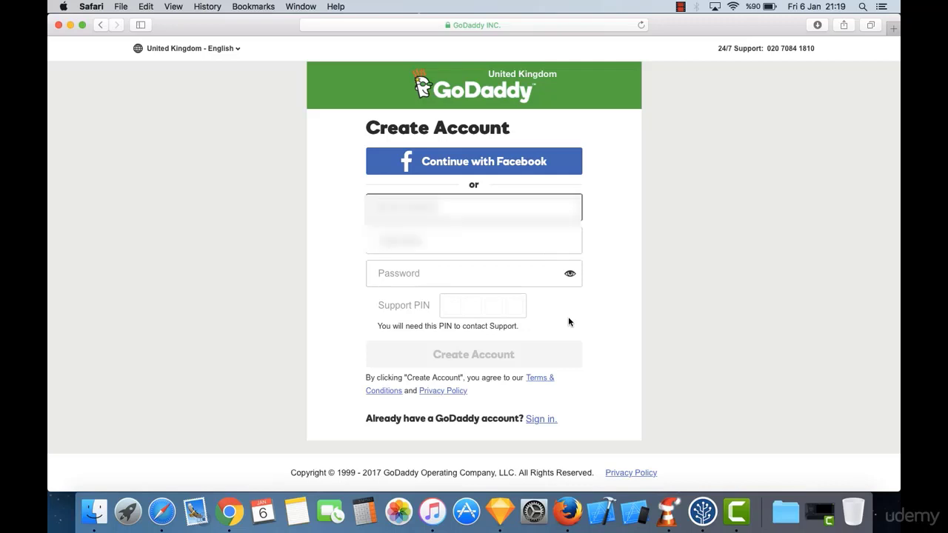
text(...)
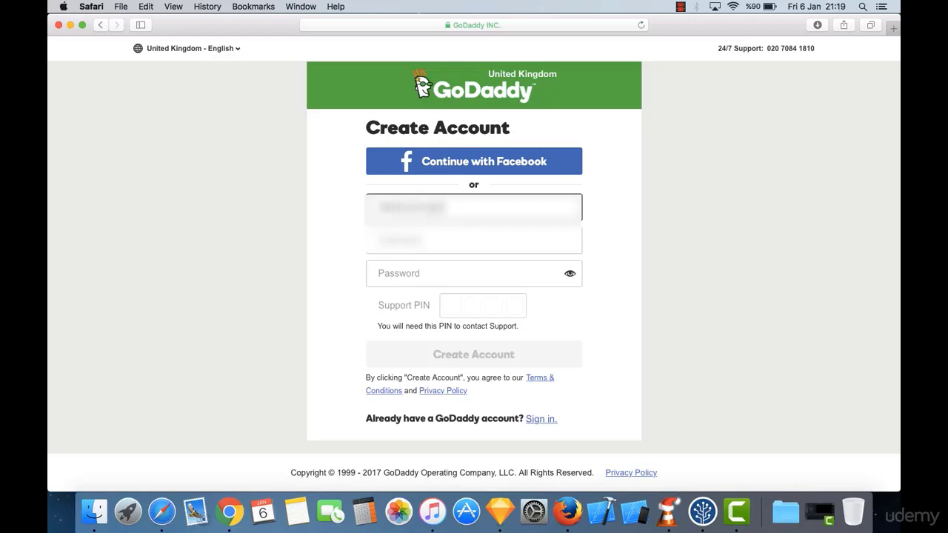
text(...)
key(Tab)
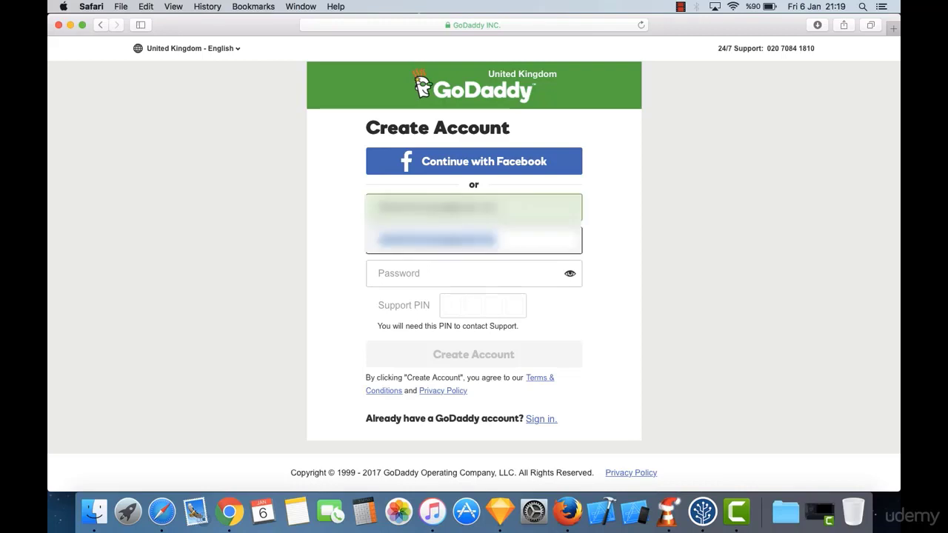
key(BackSpace)
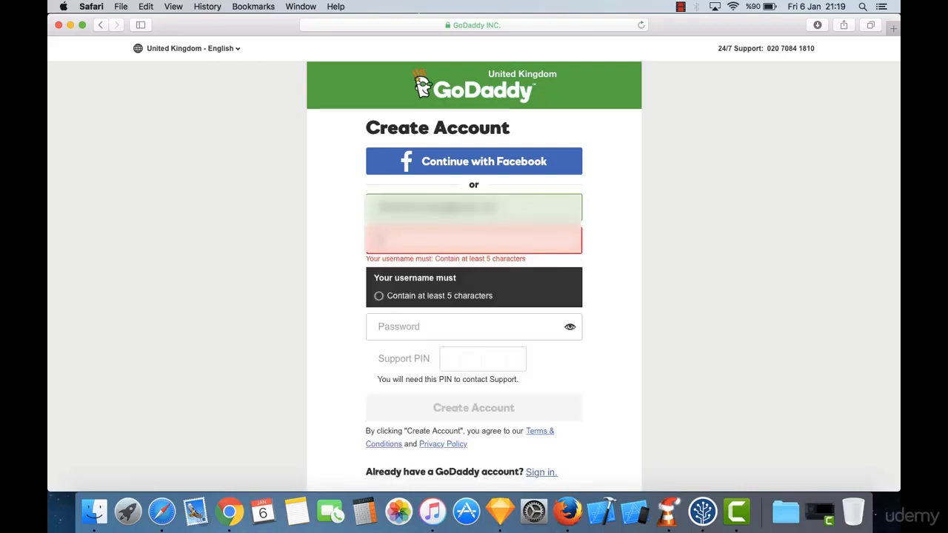
text(...)
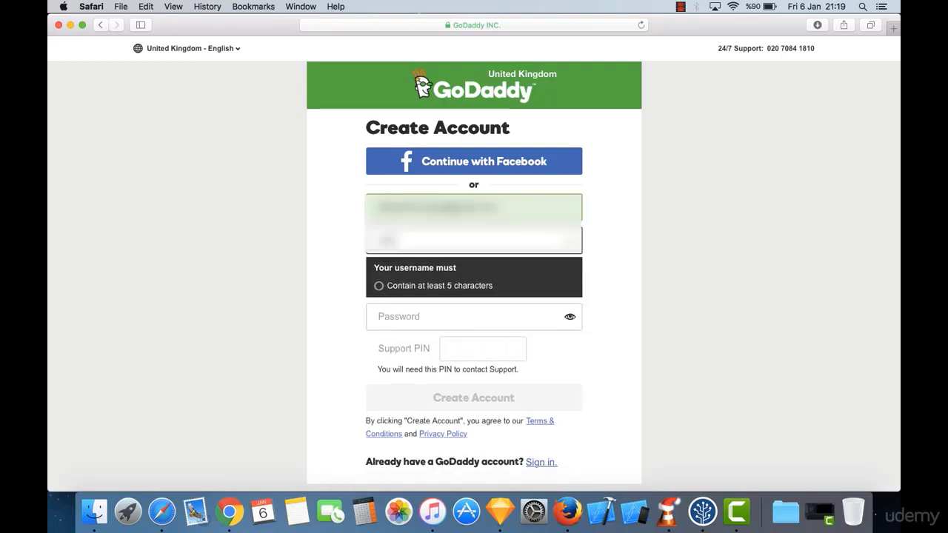
text(...)
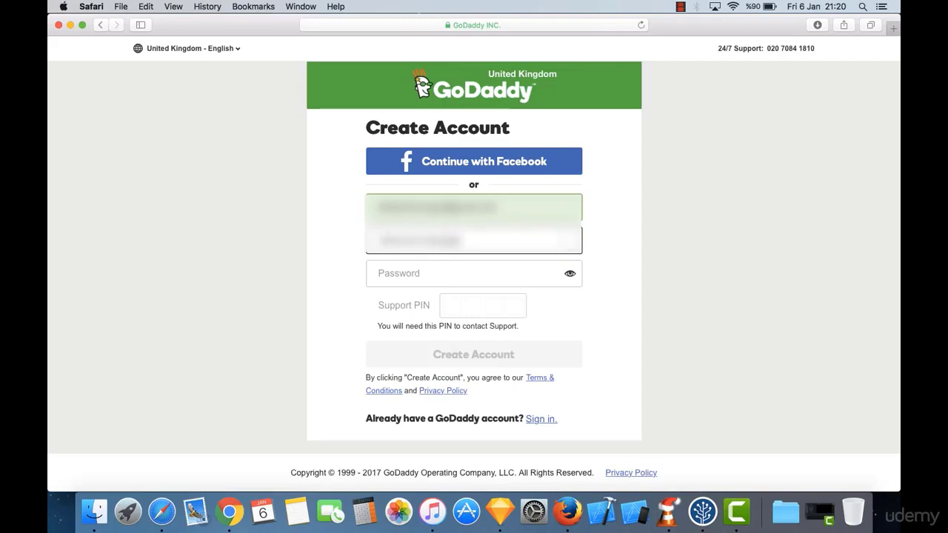
text(...)
key(Tab)
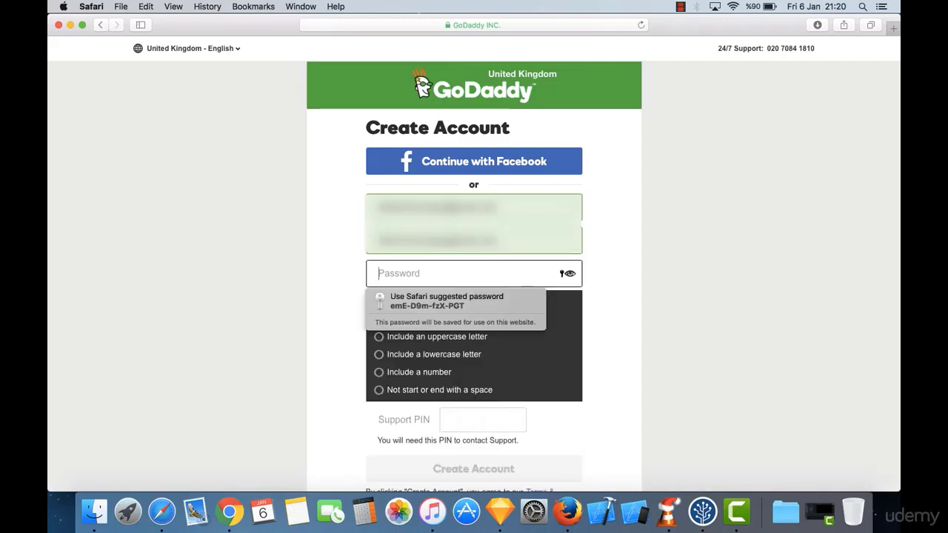
text(••••)
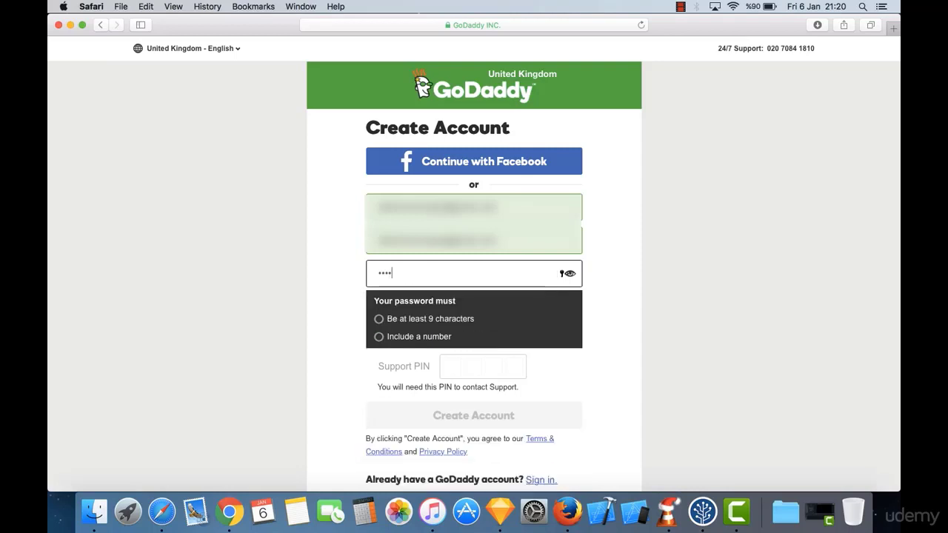
text(••••)
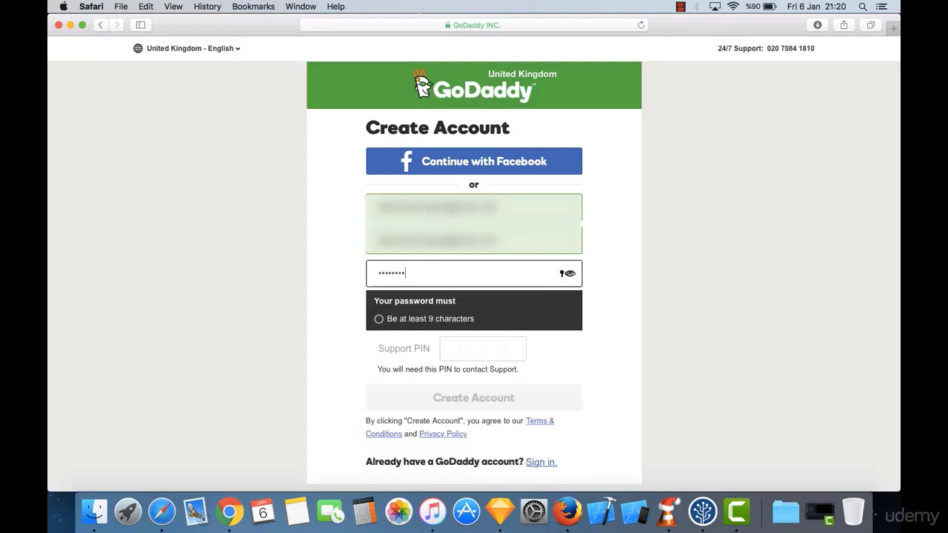
text(•)
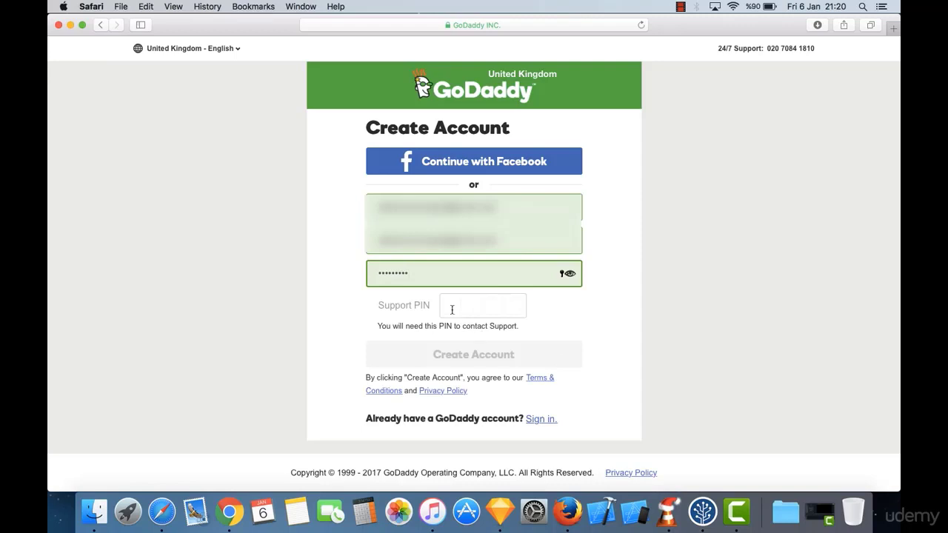
Step: Add a four-digit support PIN and submit the Create Account form
click(452, 310)
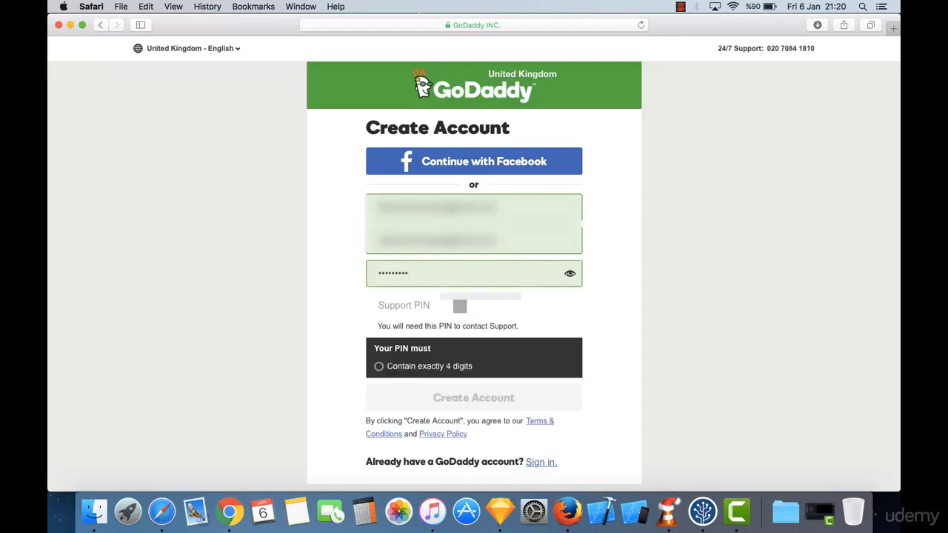
text(••)
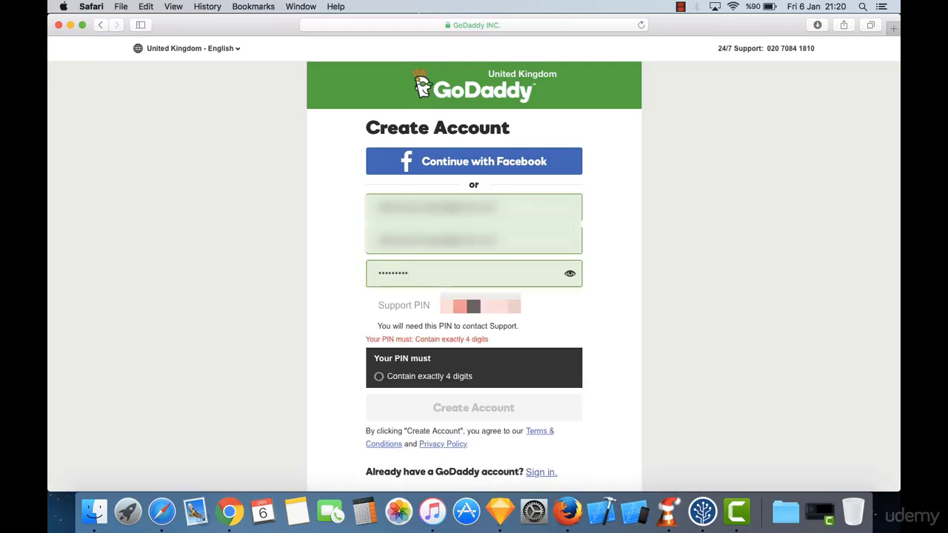
text(•)
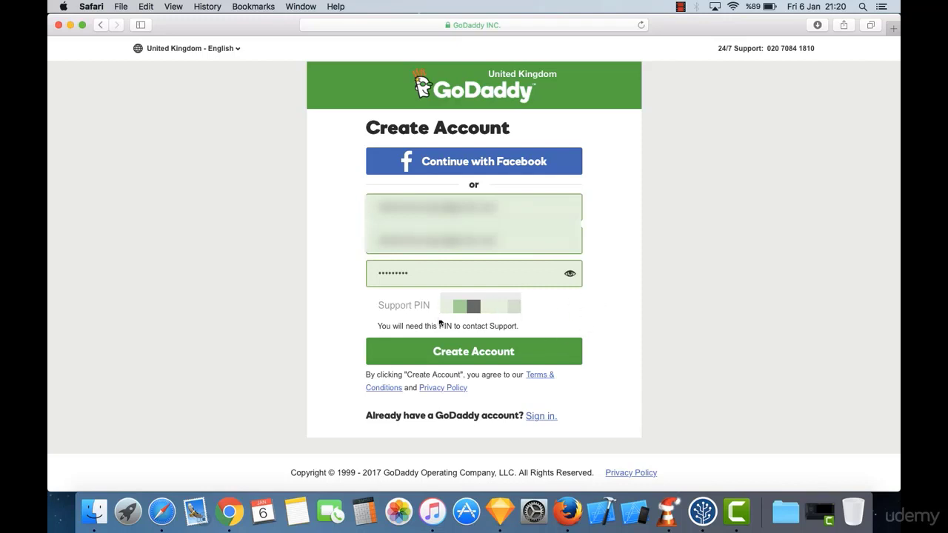
click(484, 354)
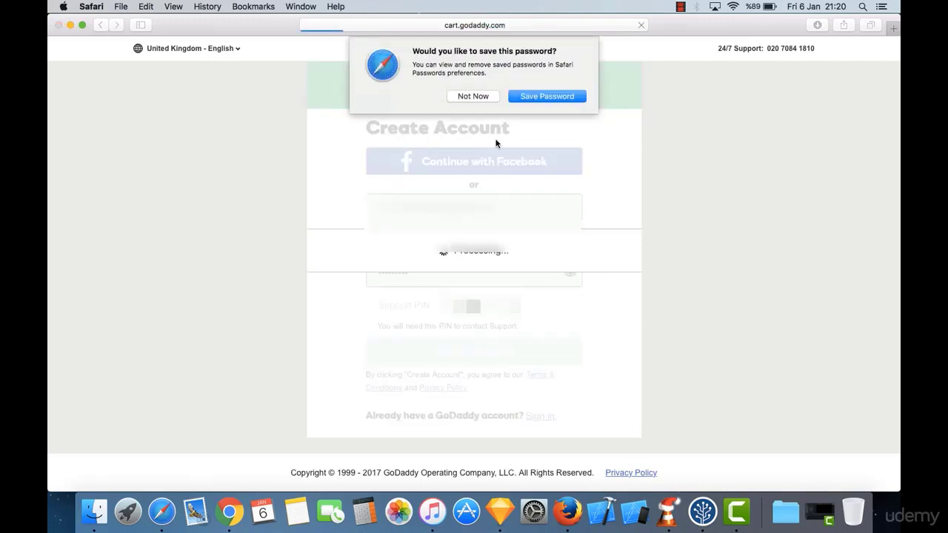
Step: Let Safari save the new account password and look over the checkout page
click(546, 96)
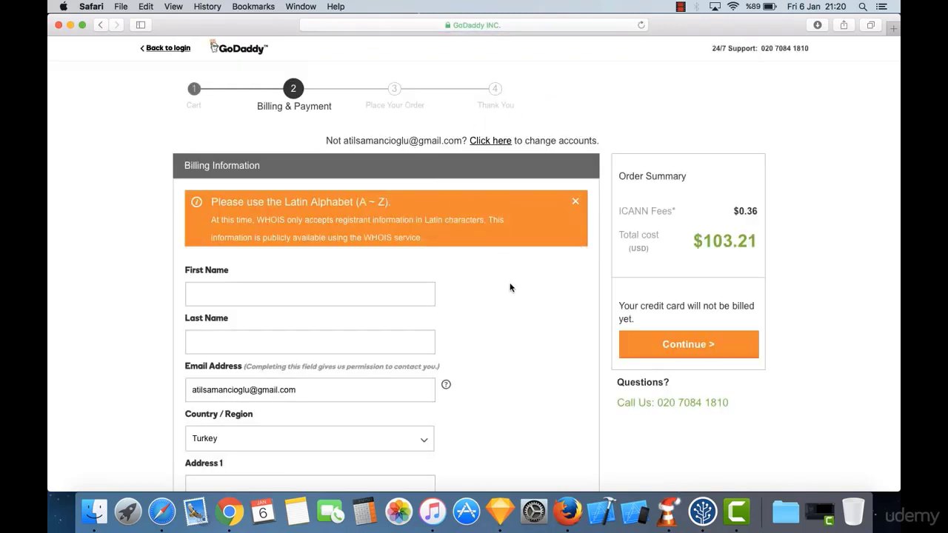
scroll(508, 285, down, 5)
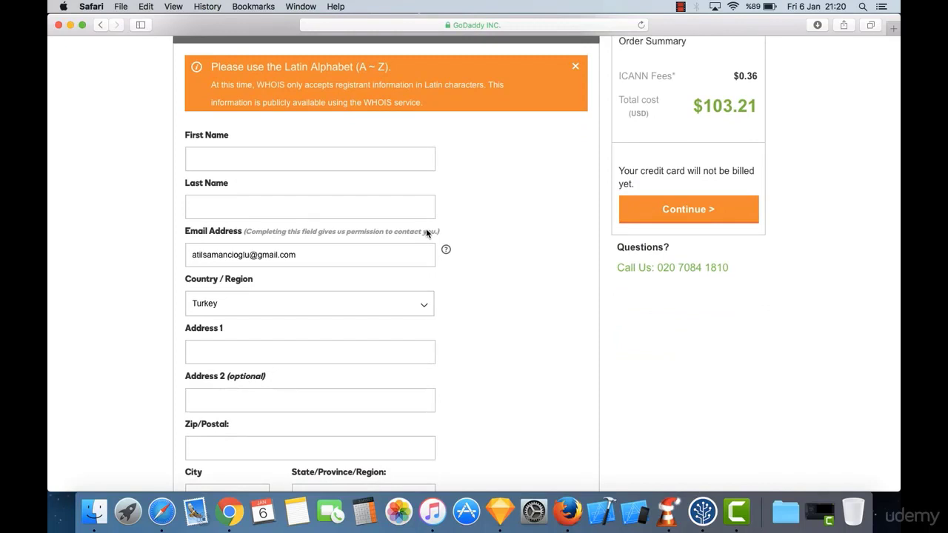
scroll(427, 230, down, 1)
scroll(313, 172, down, 4)
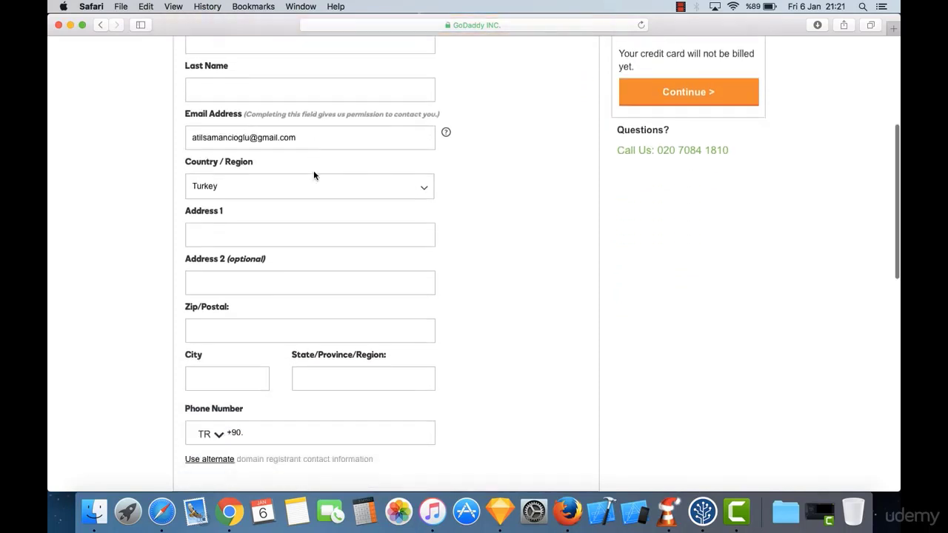
scroll(290, 220, down, 5)
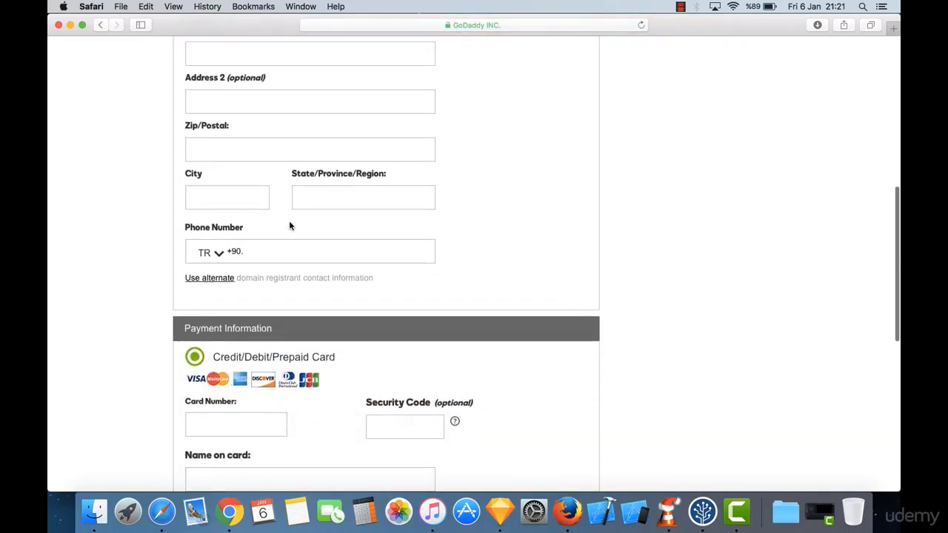
scroll(290, 222, up, 1)
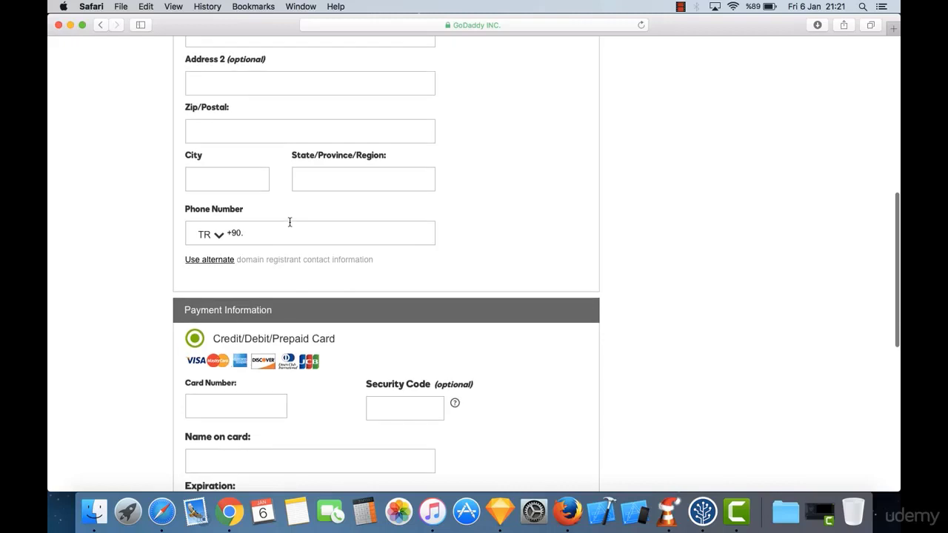
scroll(290, 223, up, 1)
scroll(290, 225, down, 3)
scroll(290, 226, down, 4)
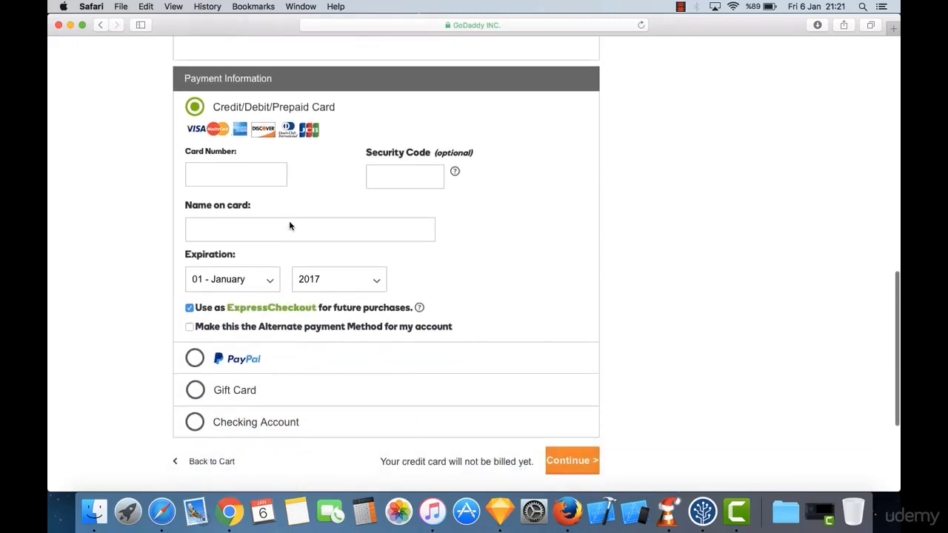
scroll(290, 226, up, 15)
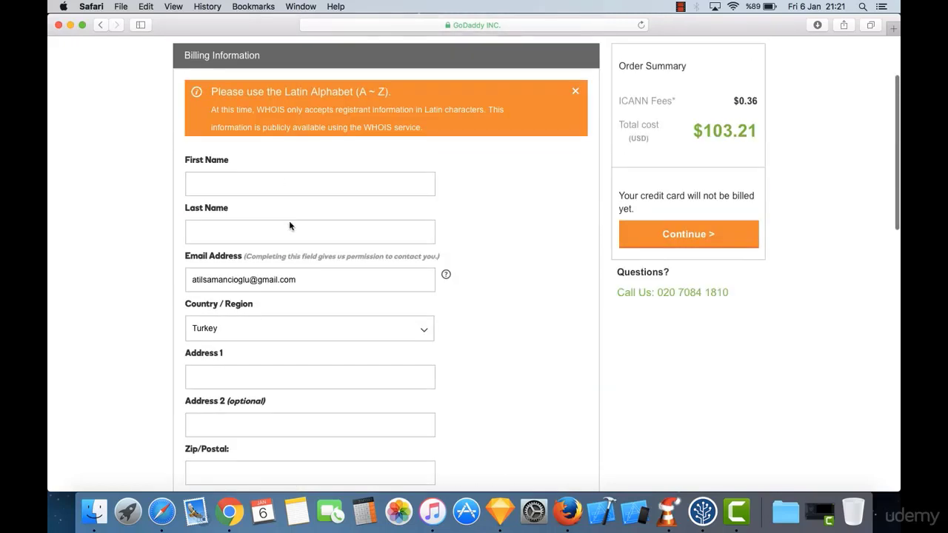
Step: Fill in the billing and payment information, starting with the billing first name
click(281, 175)
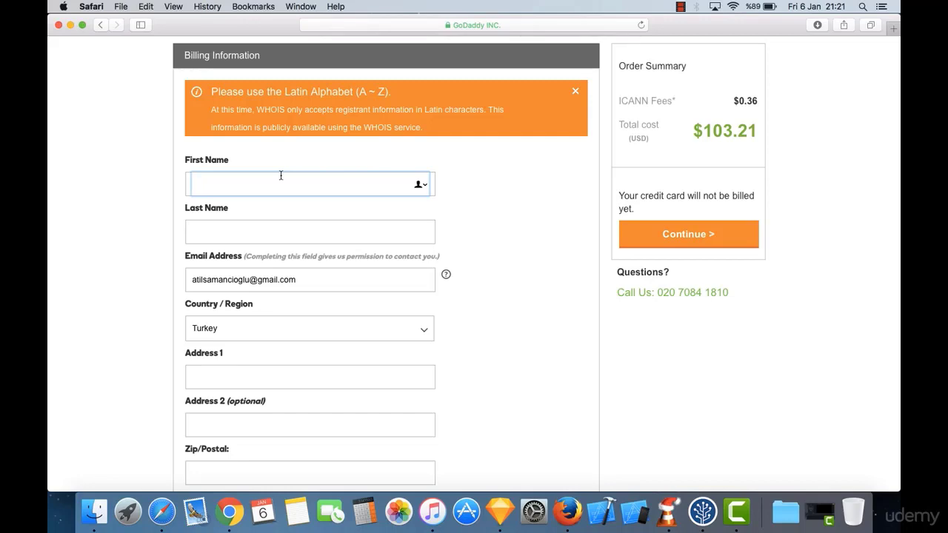
scroll(281, 176, down, 10)
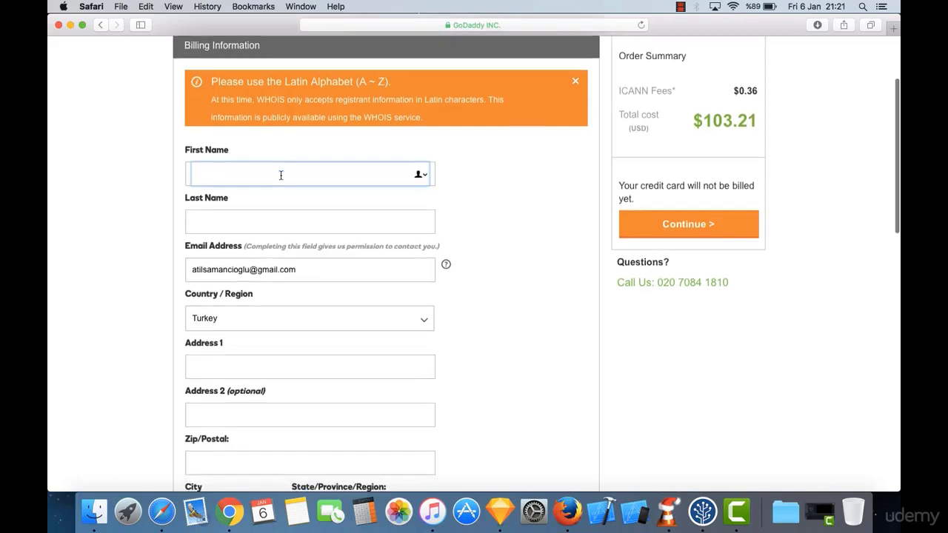
scroll(281, 178, down, 4)
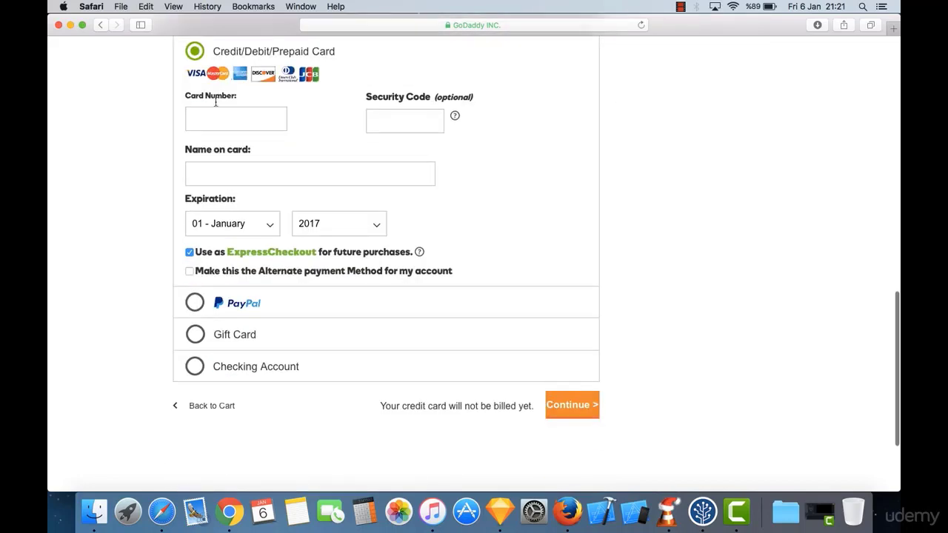
scroll(301, 123, up, 1)
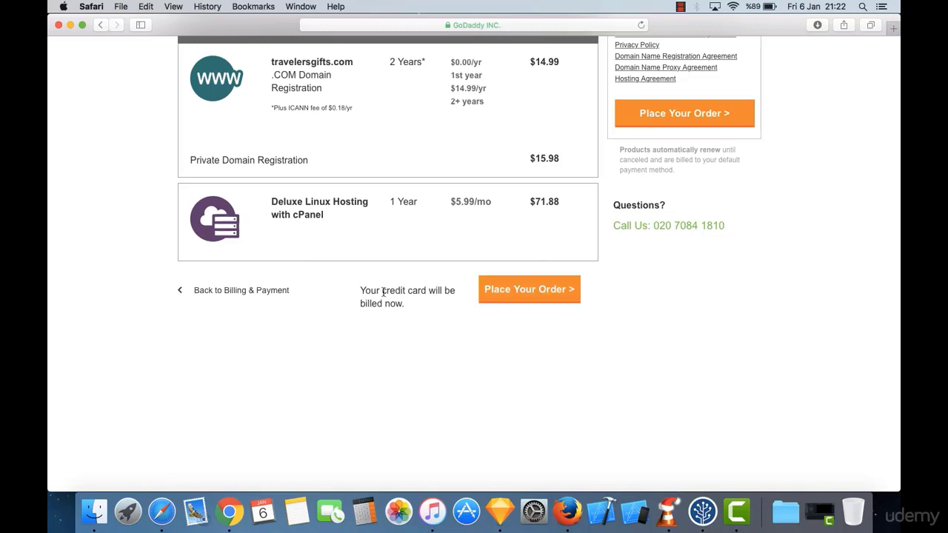
Step: Place the order for travelersgifts.com and Deluxe hosting, totalling $103.21
drag(382, 291, 421, 318)
click(421, 318)
click(514, 290)
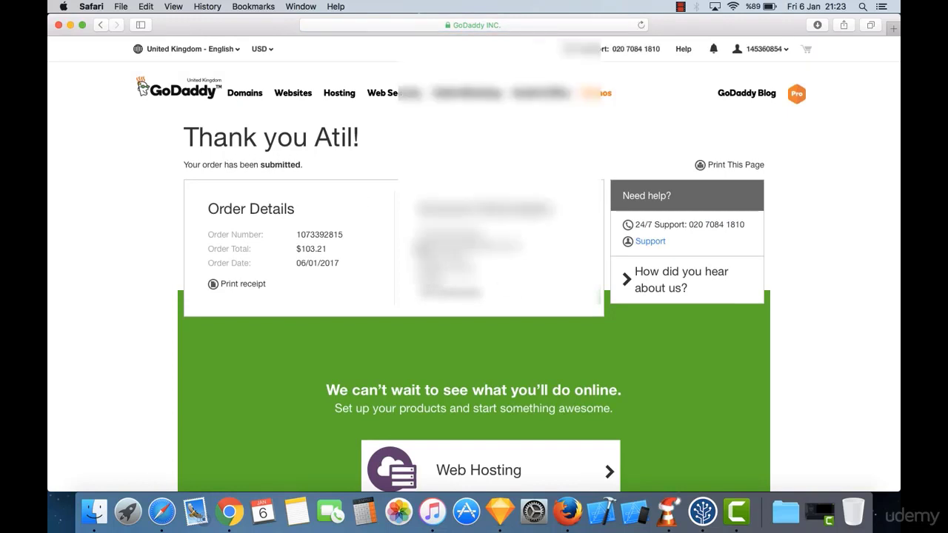
Step: Open the travelersgifts.com Domain Name product card in Domain Manager in a new tab
scroll(474, 267, down, 10)
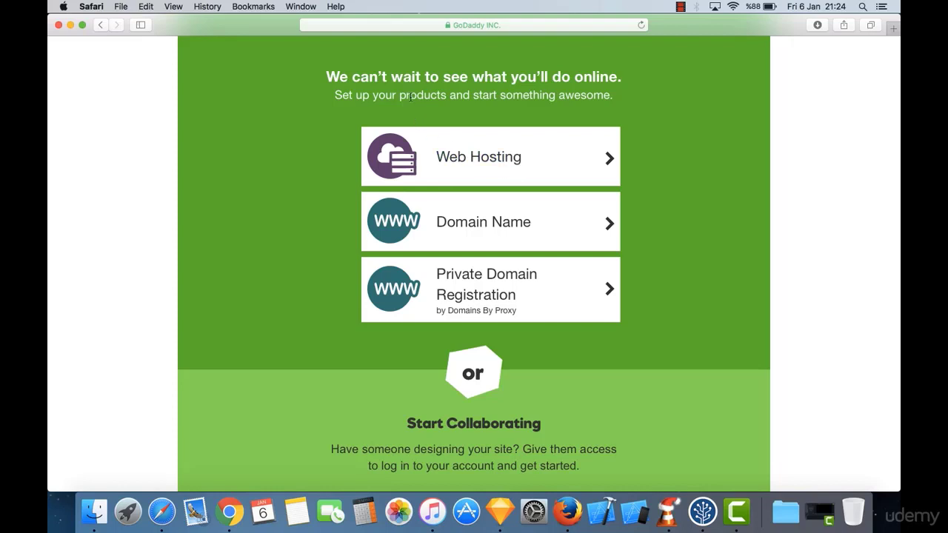
click(502, 235)
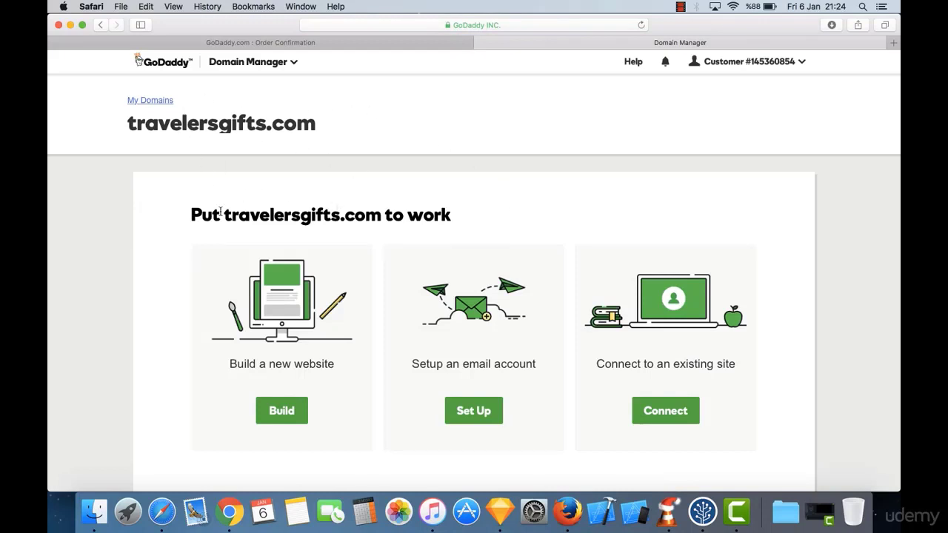
Step: Choose Build under 'Build a new website' for travelersgifts.com in Domain Manager
scroll(211, 212, down, 3)
scroll(201, 212, up, 2)
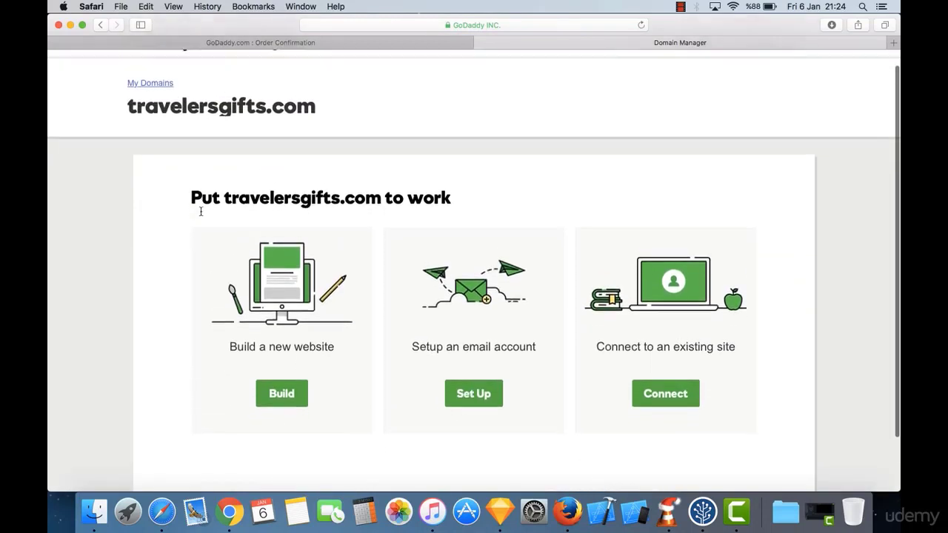
scroll(201, 212, down, 2)
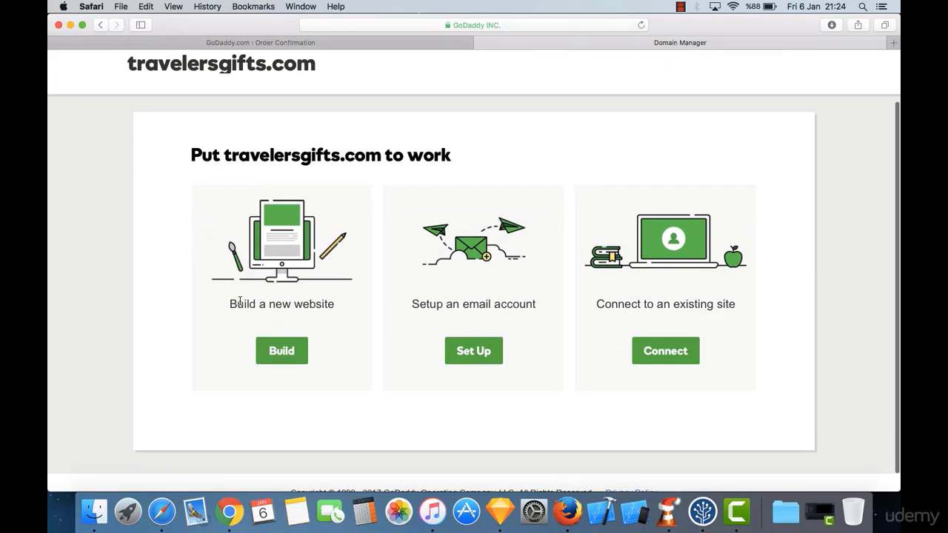
drag(240, 303, 334, 304)
click(311, 304)
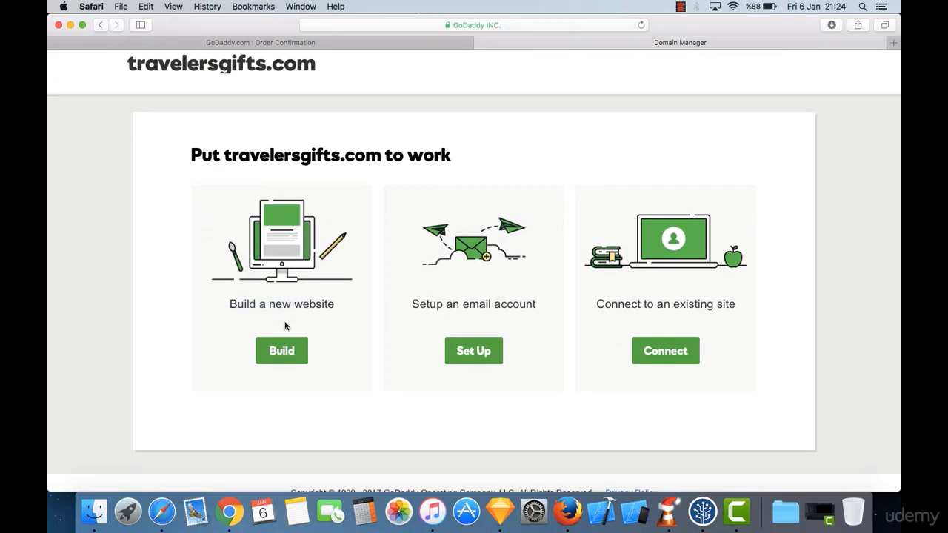
click(287, 354)
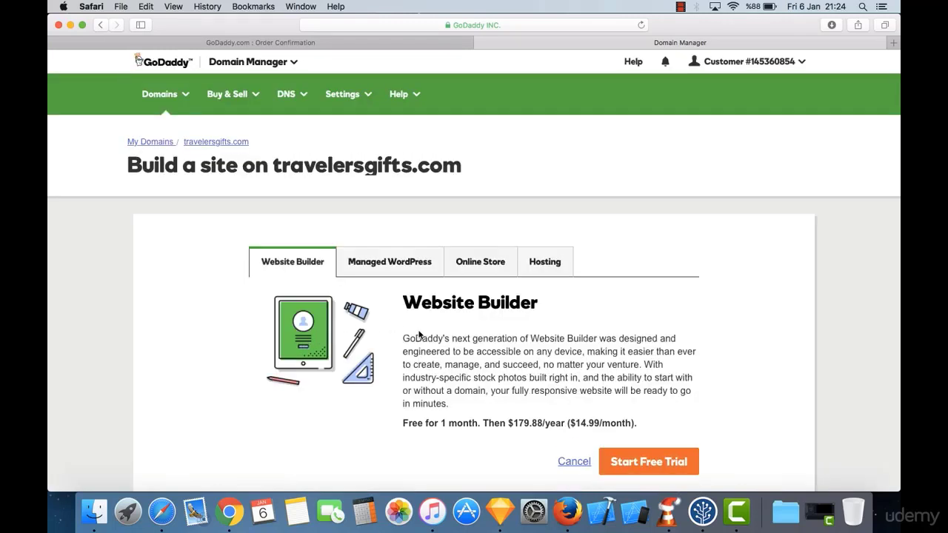
Step: Switch to the Hosting option, showing the Economy plan at $4.99/mo for 12 months
scroll(420, 335, down, 3)
scroll(434, 245, up, 3)
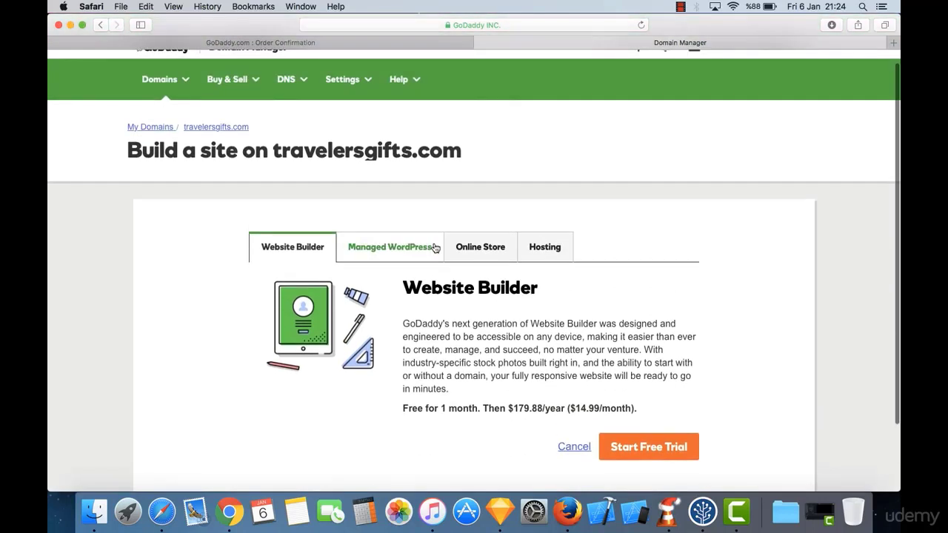
scroll(435, 248, down, 2)
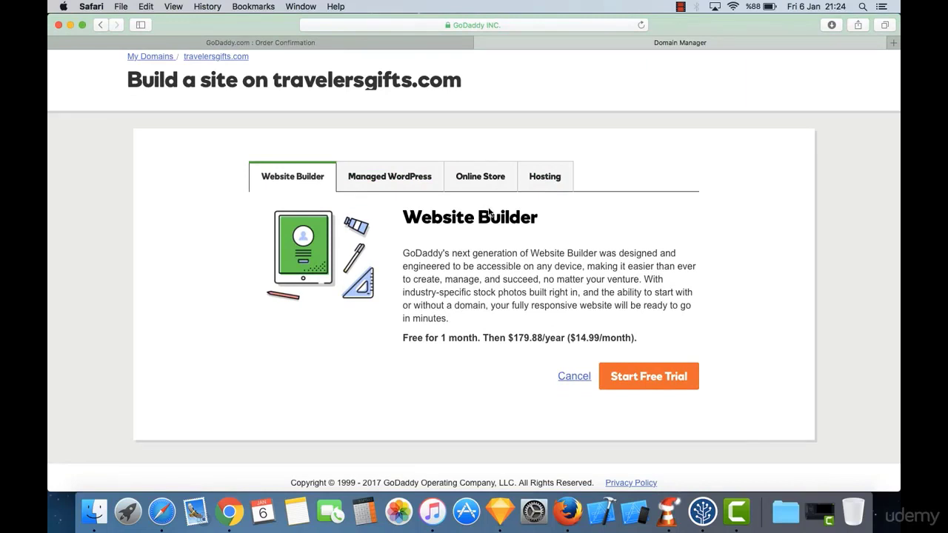
click(543, 180)
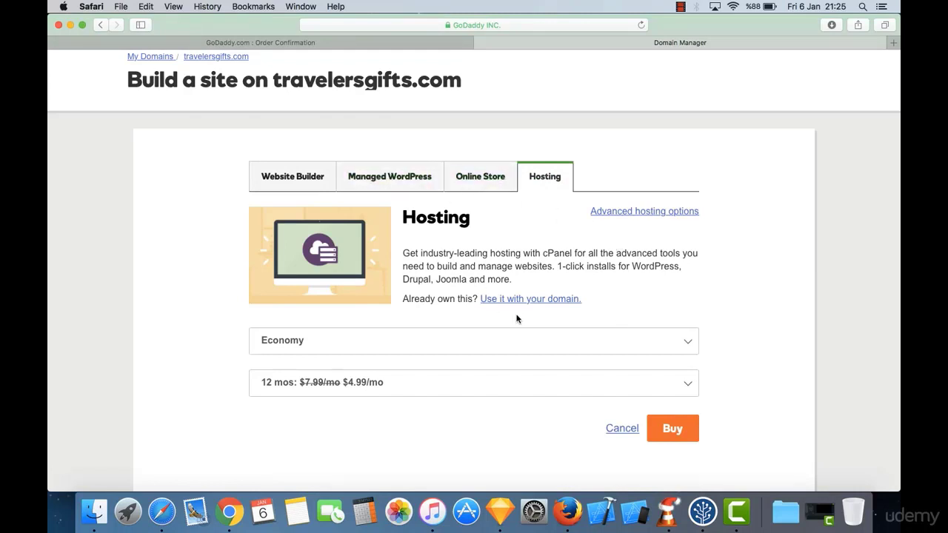
scroll(426, 279, up, 1)
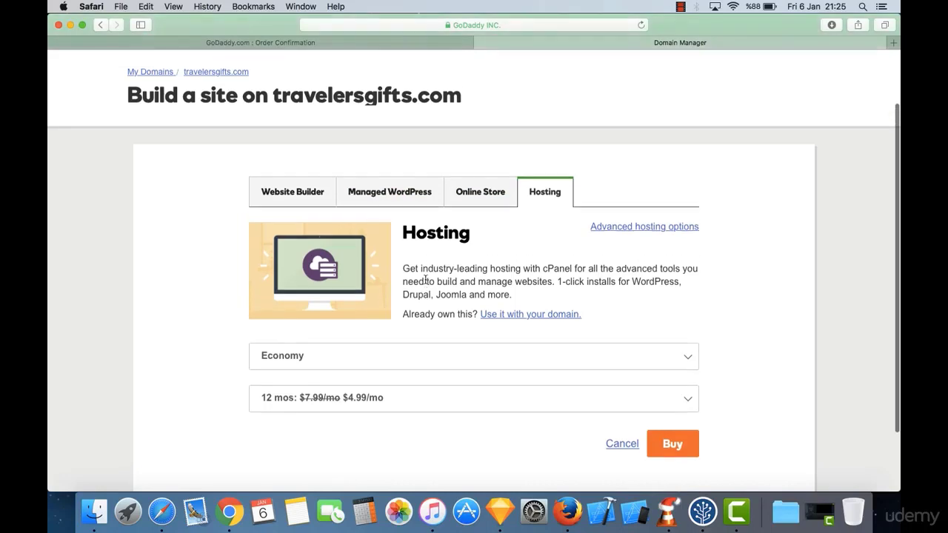
scroll(426, 279, down, 3)
scroll(426, 279, up, 2)
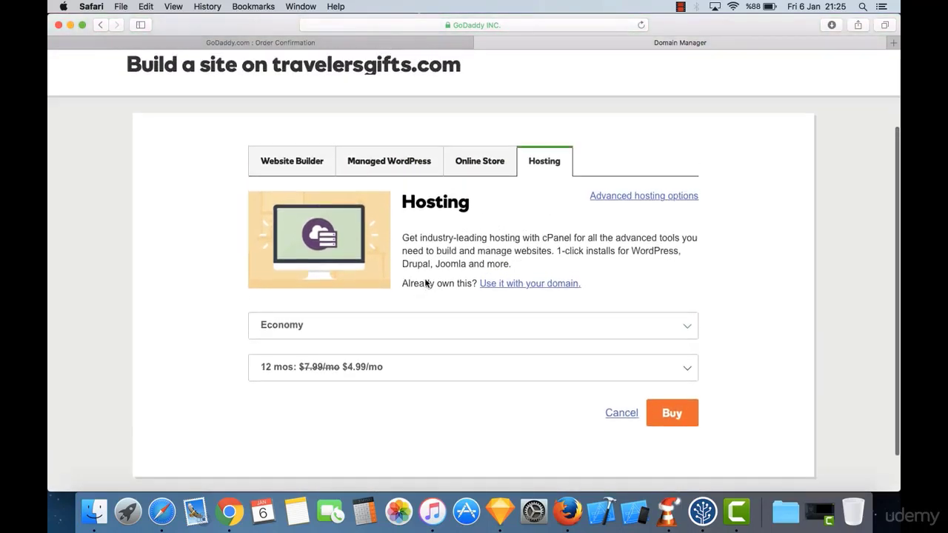
scroll(426, 283, up, 3)
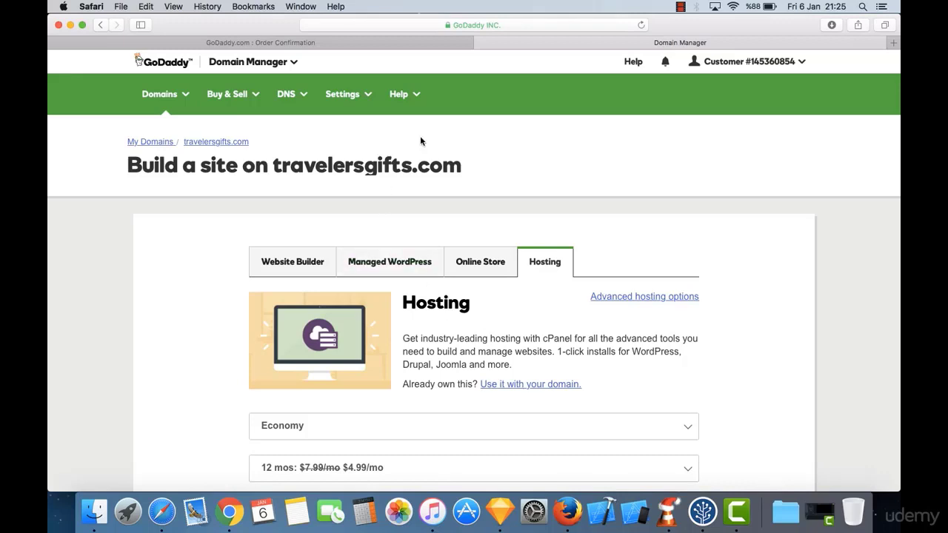
Step: Go to My Products from the customer menu and dismiss the profile survey popup
click(760, 67)
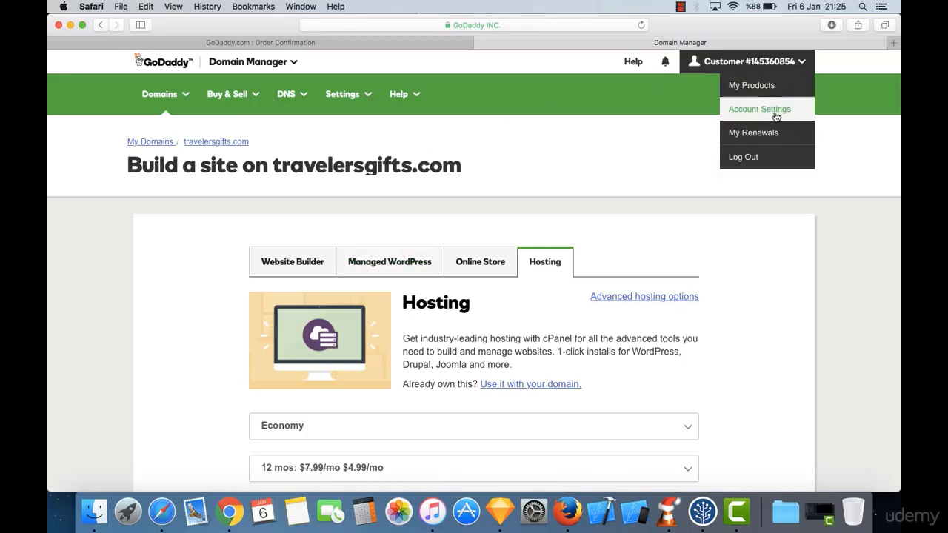
click(766, 88)
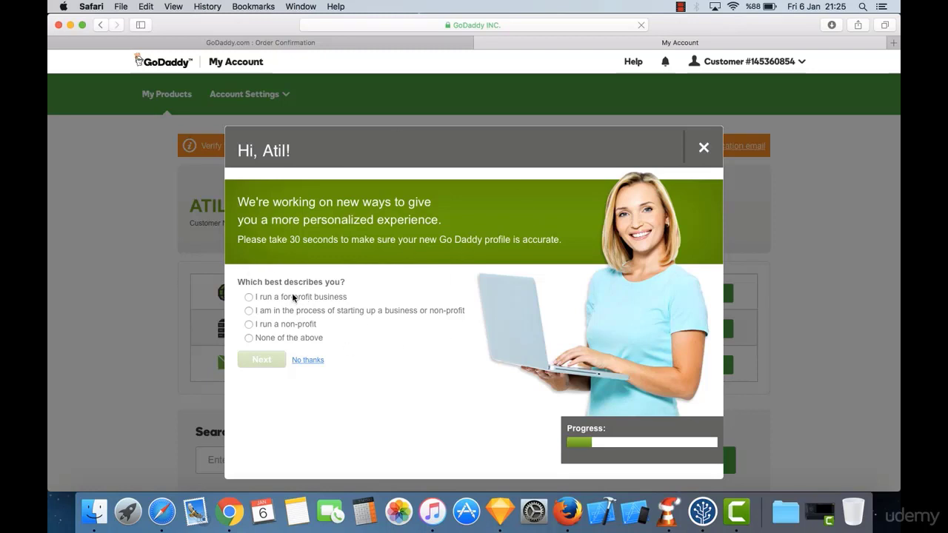
click(703, 148)
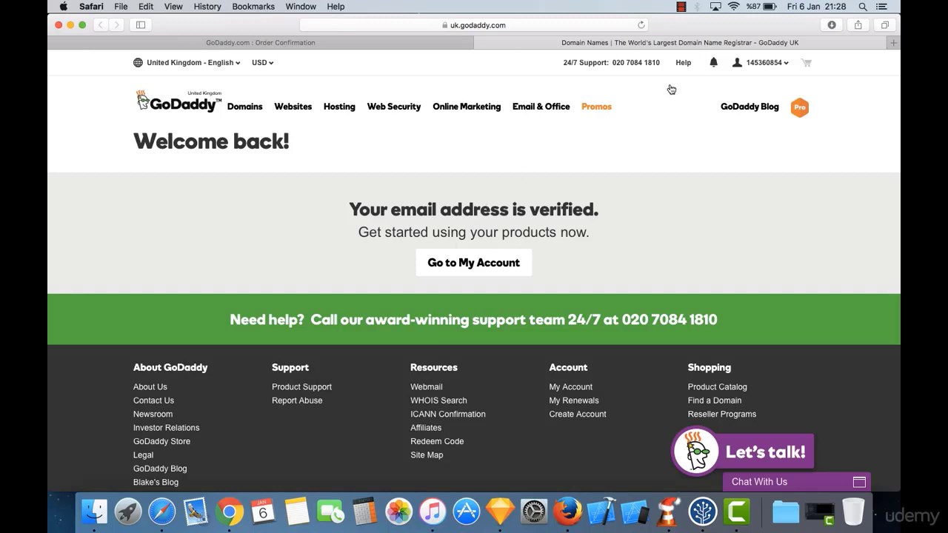
Step: From My Products, expand Web Hosting and open its Manage page for the hosting accounts
click(755, 64)
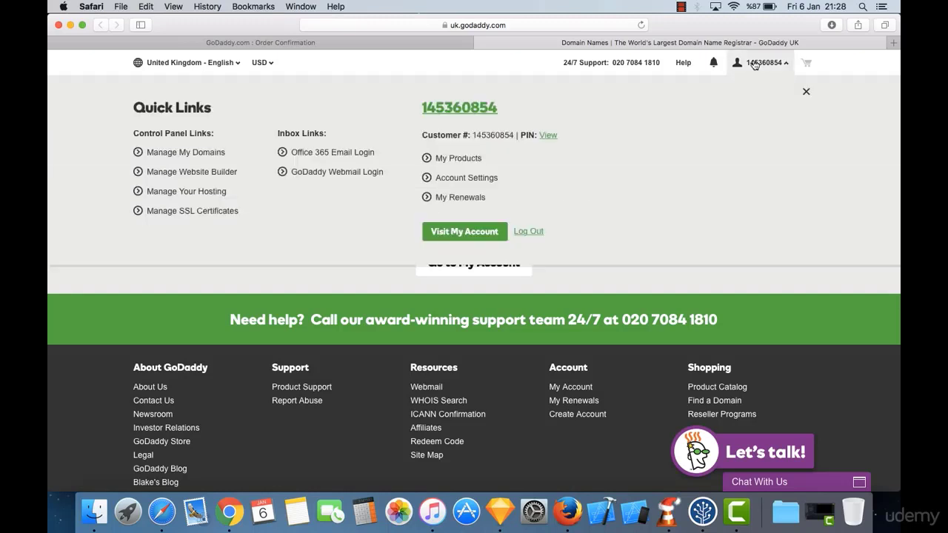
click(447, 160)
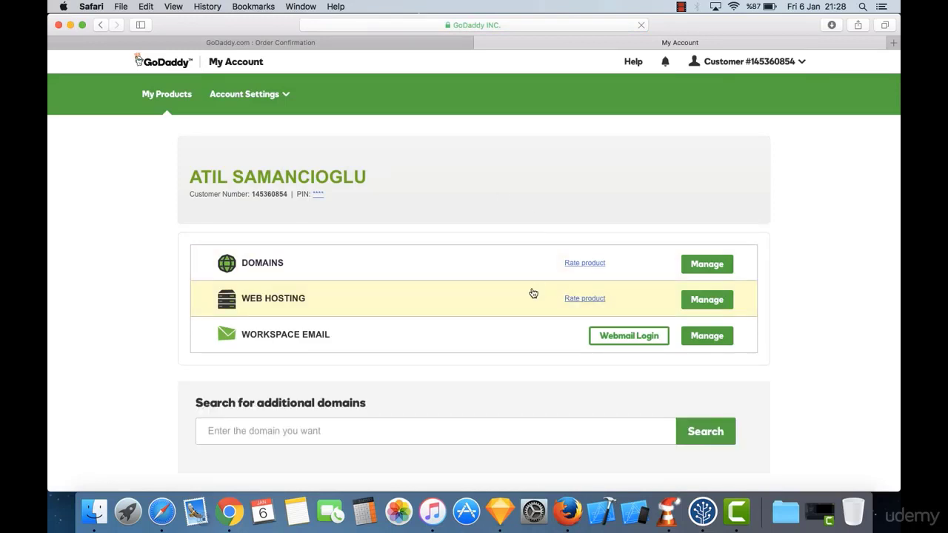
click(336, 299)
scroll(336, 298, down, 4)
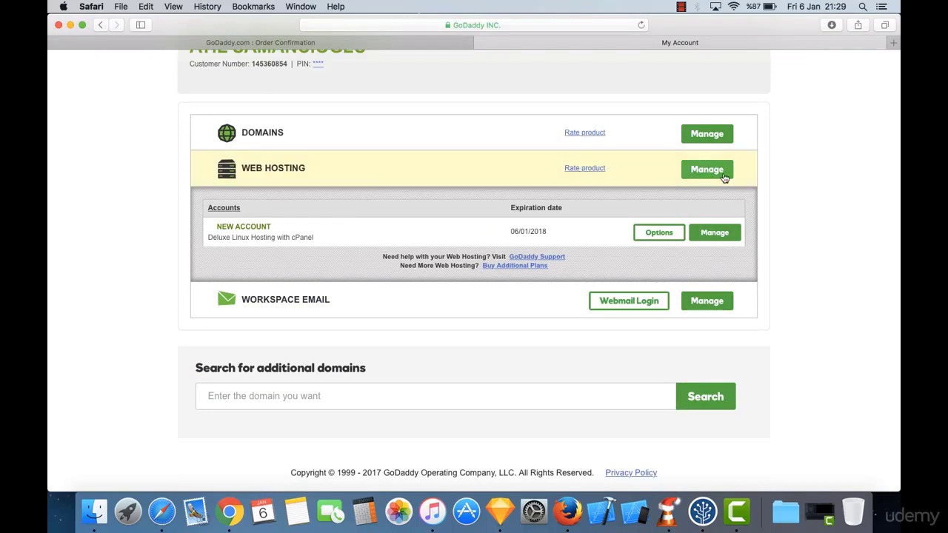
click(724, 178)
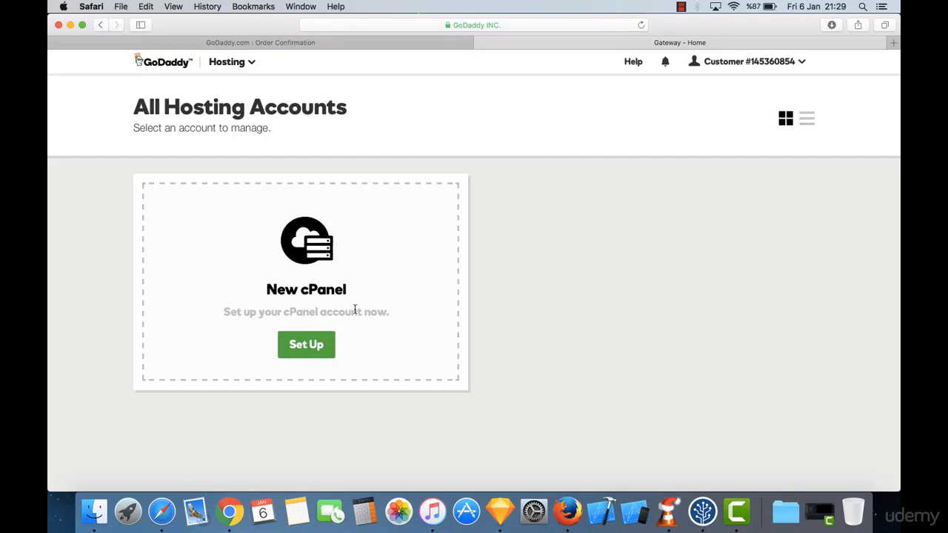
Step: Start the New cPanel setup with travelersgifts.com selected as the hosted domain
click(308, 340)
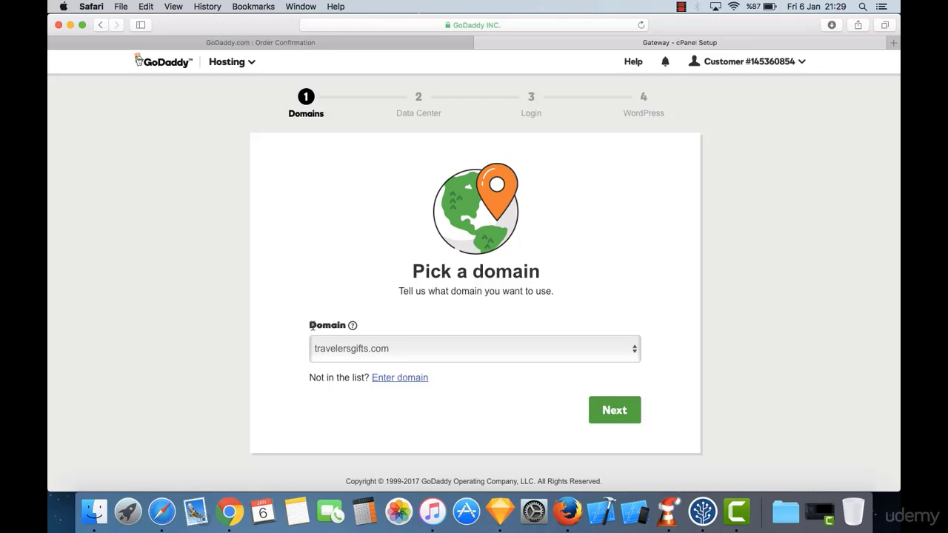
click(390, 348)
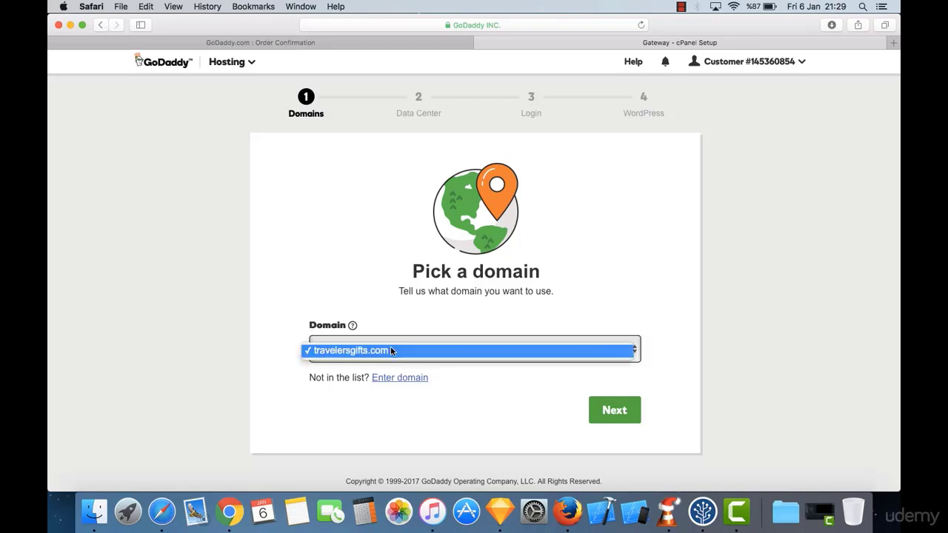
click(387, 304)
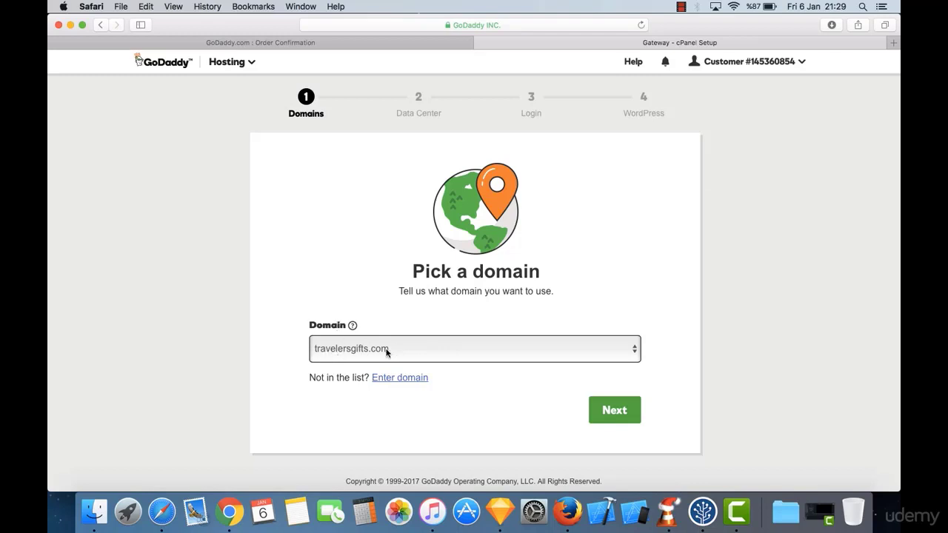
click(612, 408)
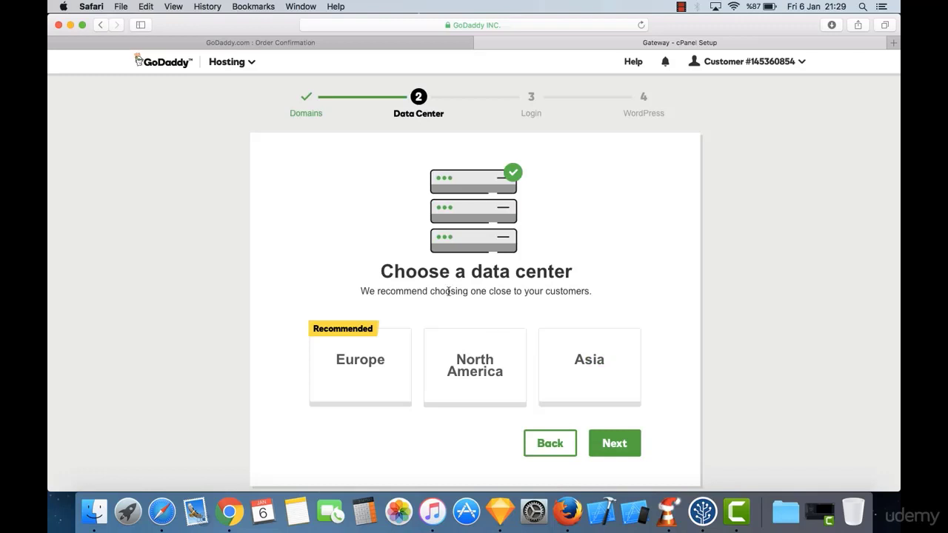
Step: Select the North America card as the hosting data center and proceed
triple_click(403, 266)
click(438, 280)
scroll(439, 281, down, 2)
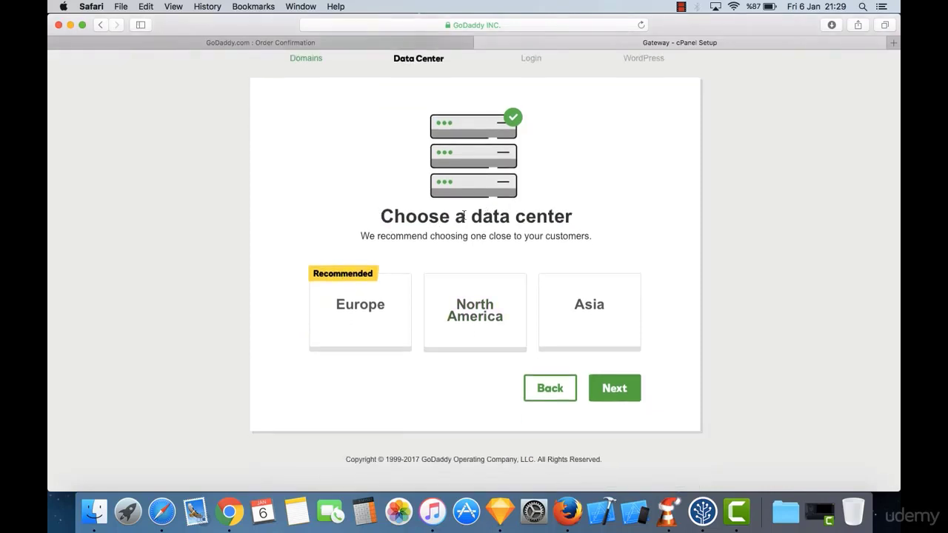
scroll(429, 216, up, 2)
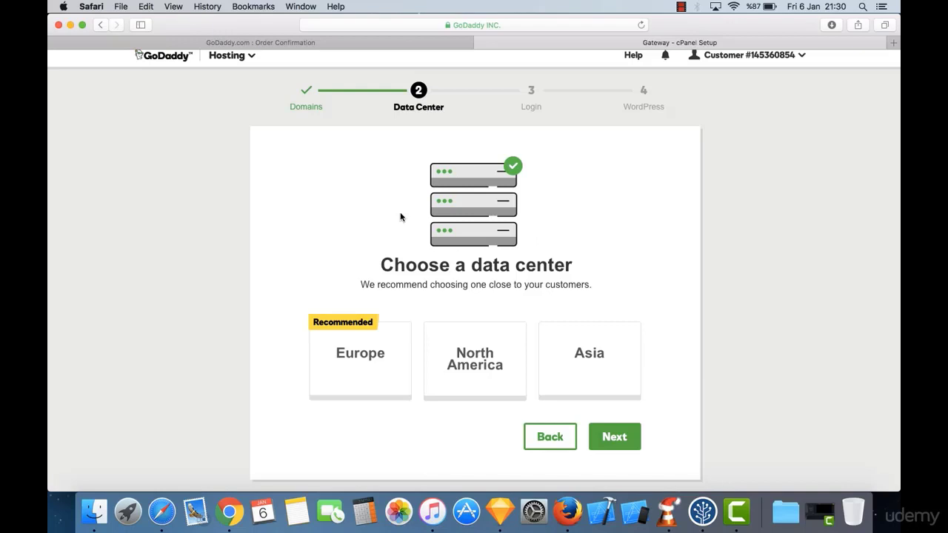
click(491, 374)
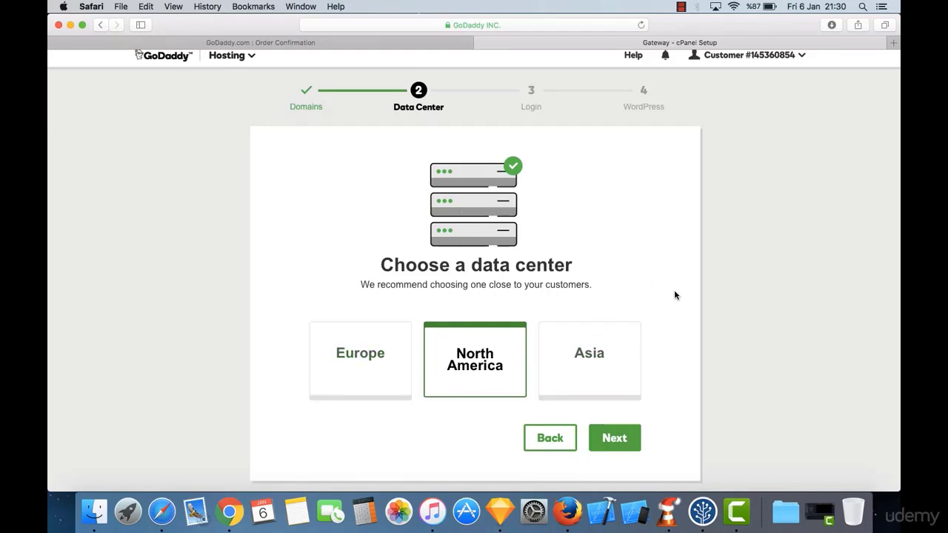
scroll(674, 289, down, 2)
scroll(674, 289, up, 2)
scroll(674, 290, down, 1)
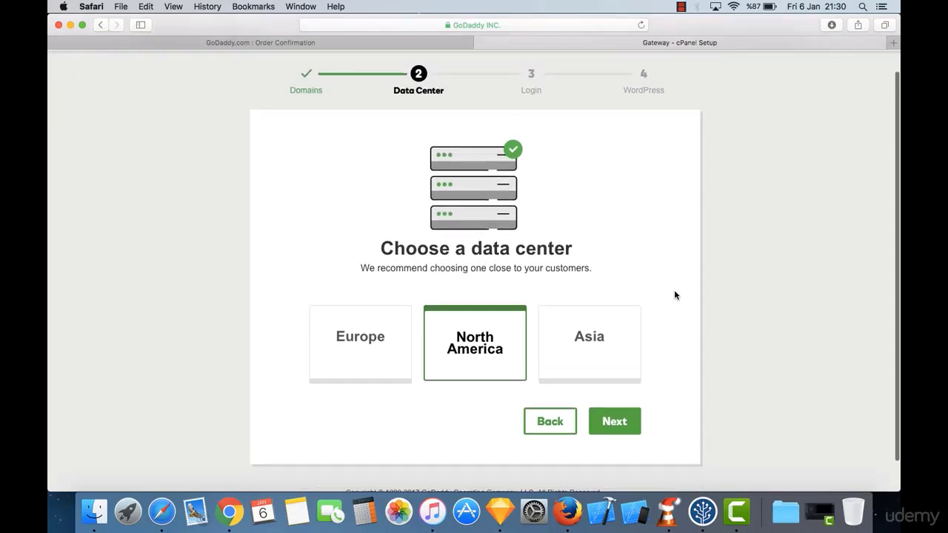
click(620, 421)
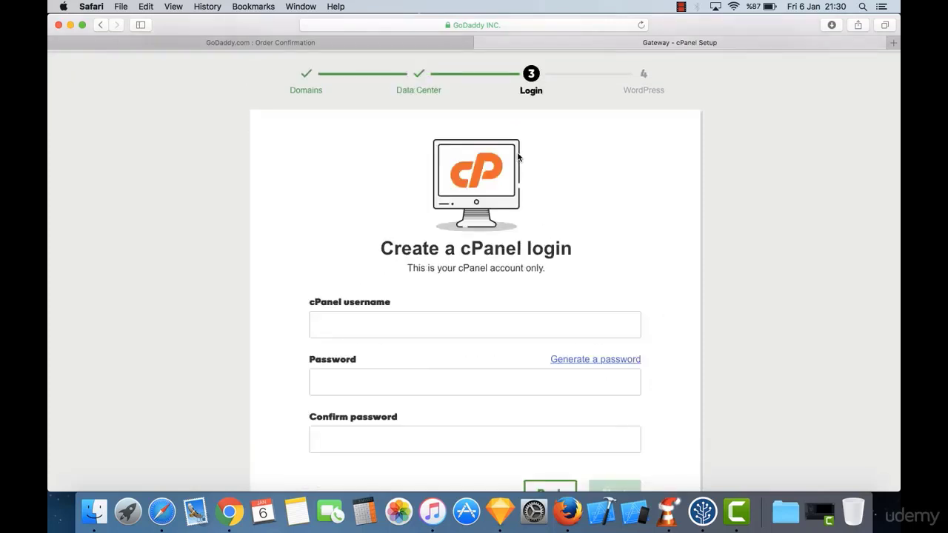
Step: Enter a cPanel username and a password in the login form
scroll(518, 157, down, 2)
scroll(518, 157, up, 2)
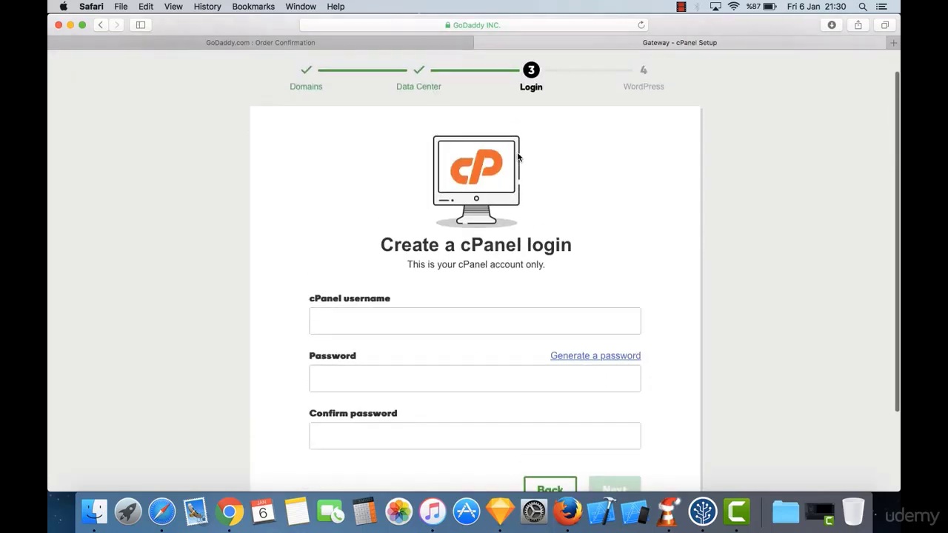
scroll(403, 167, down, 1)
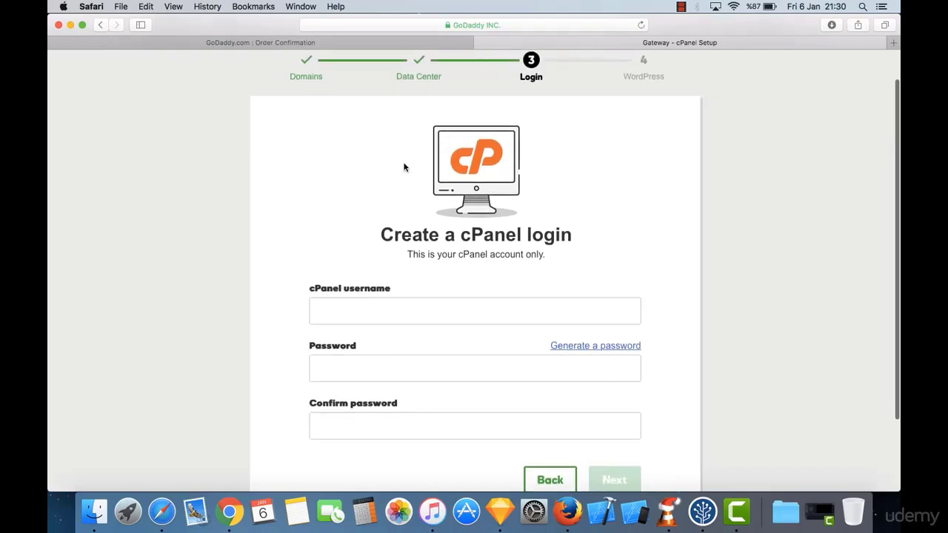
scroll(404, 167, down, 2)
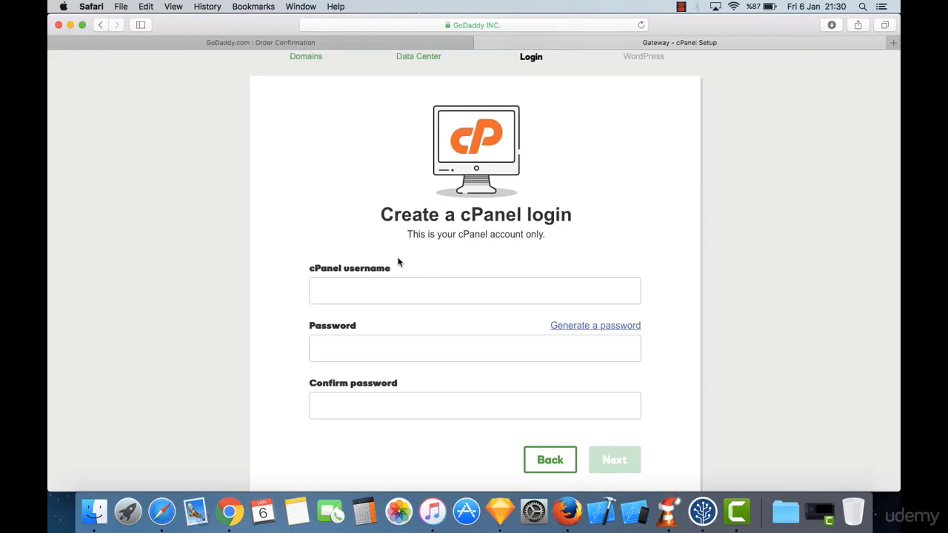
scroll(405, 250, down, 4)
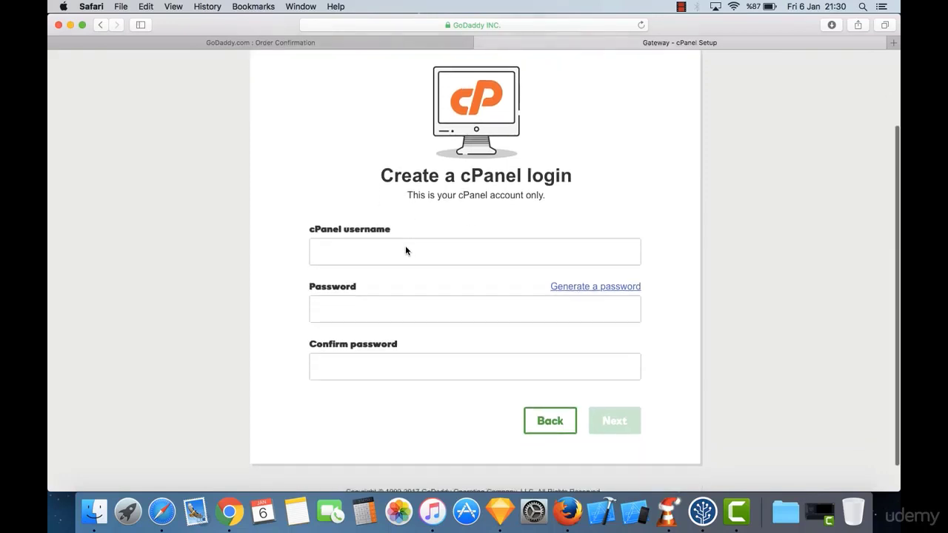
click(406, 246)
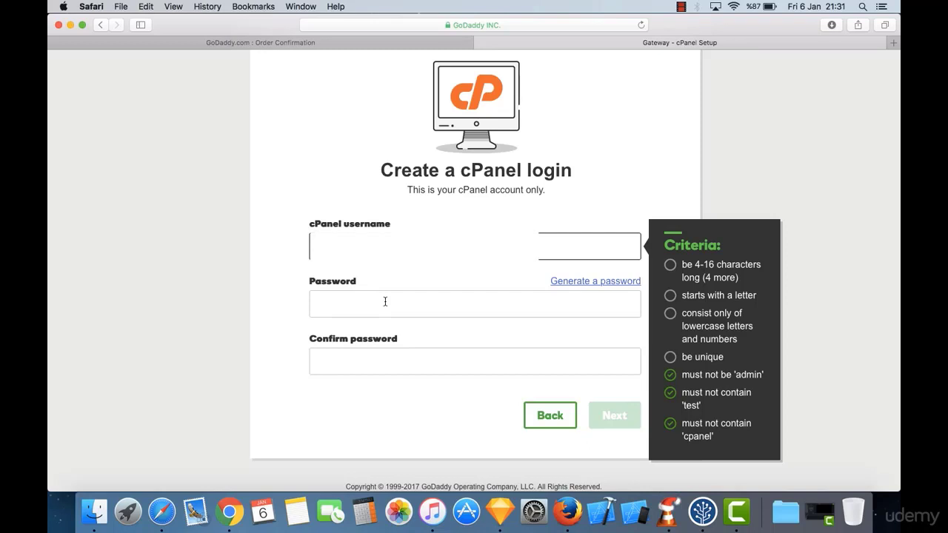
text(*********)
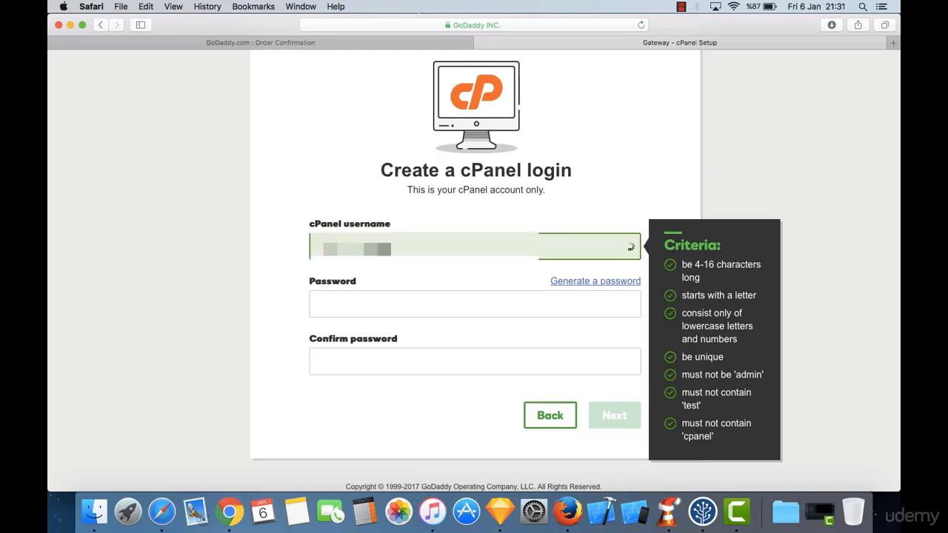
key(Tab)
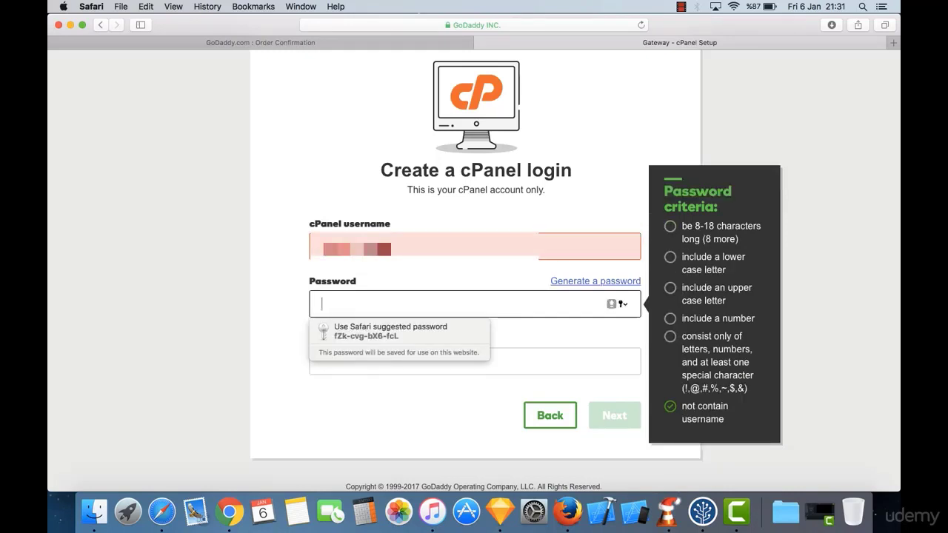
text(********)
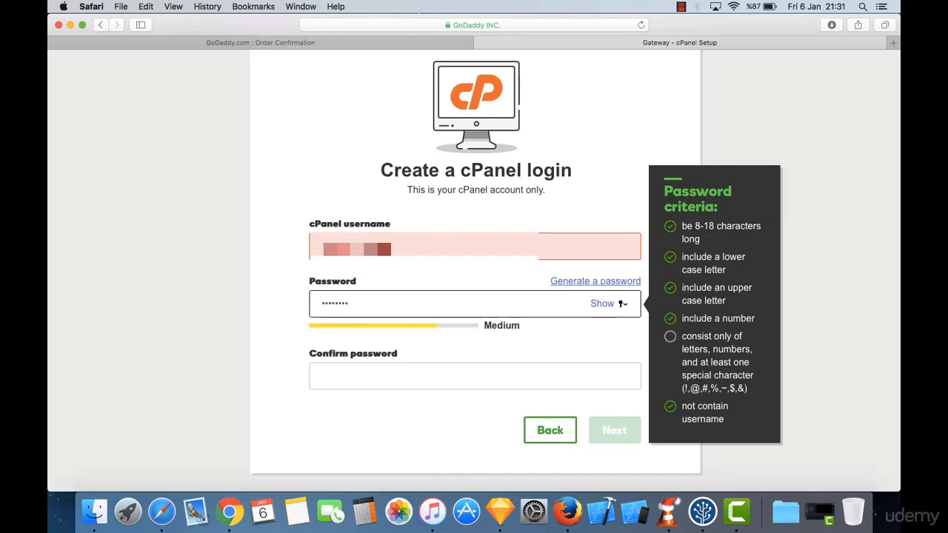
text(*)
Step: Confirm the password, replace the username with a valid one, and submit the login
key(Tab)
text(*********)
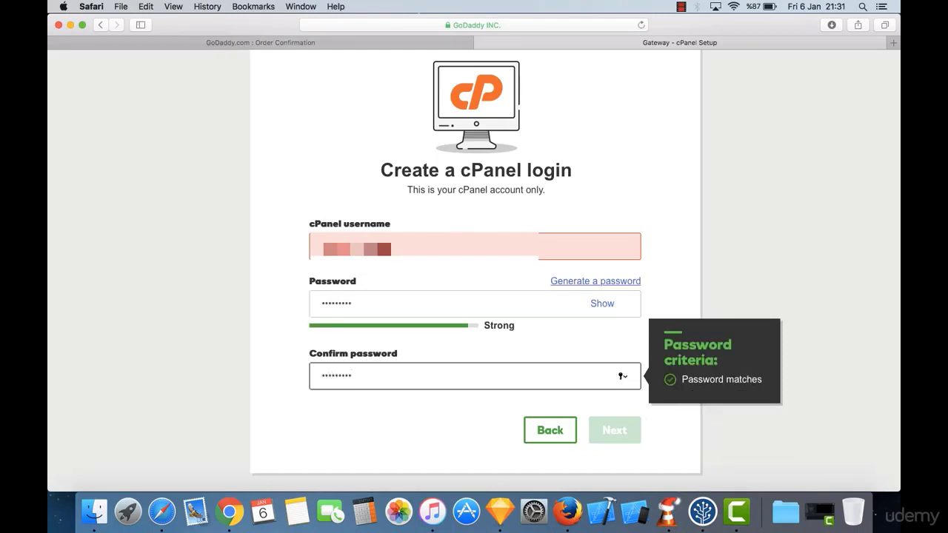
click(594, 351)
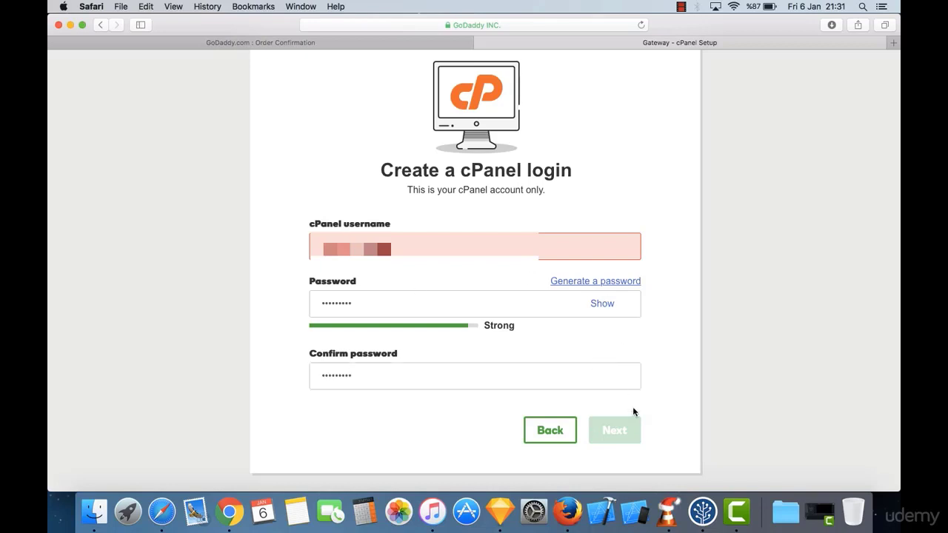
click(452, 249)
text(...)
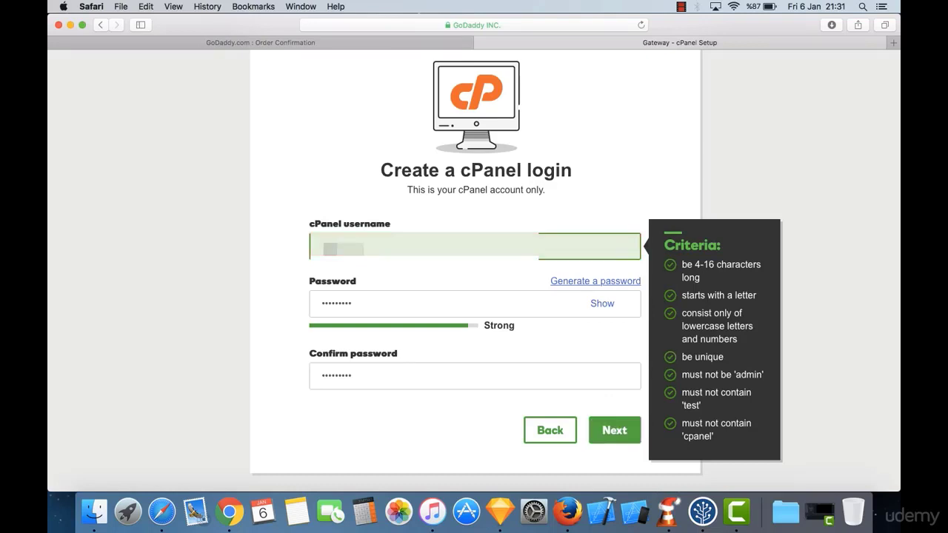
key(super+a)
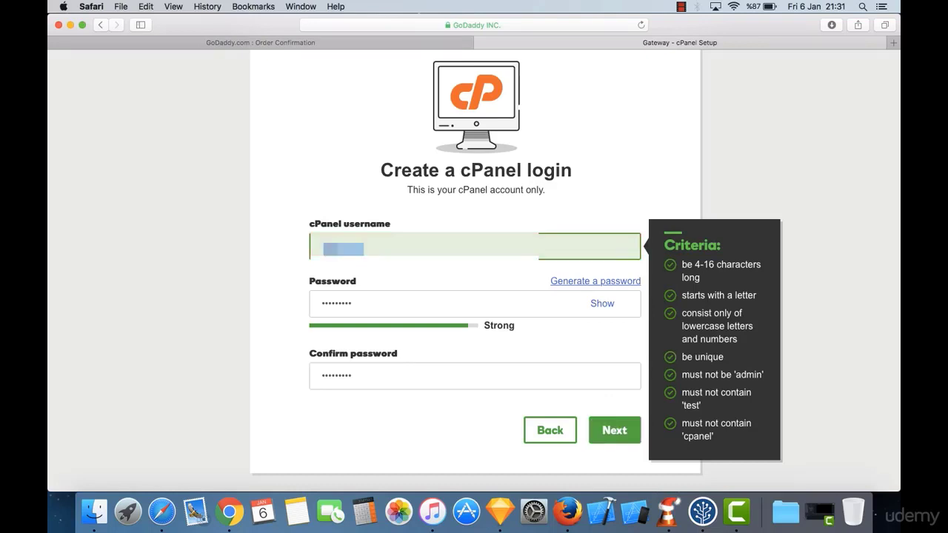
text(......)
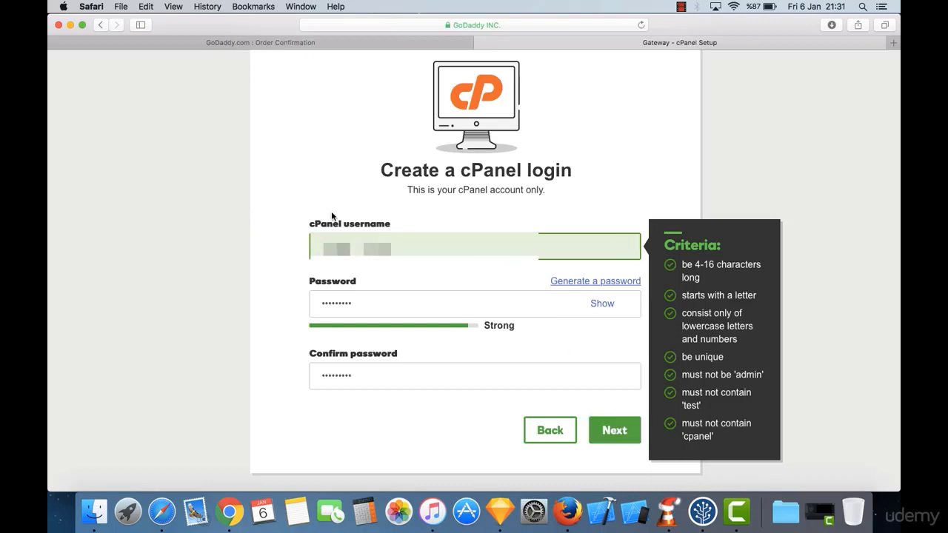
click(625, 434)
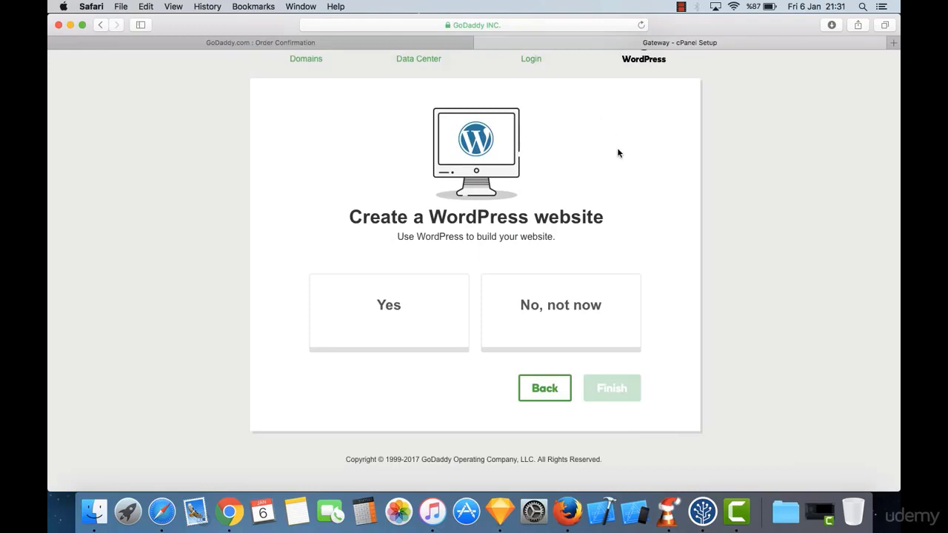
scroll(597, 148, up, 2)
scroll(598, 148, down, 2)
scroll(598, 148, up, 2)
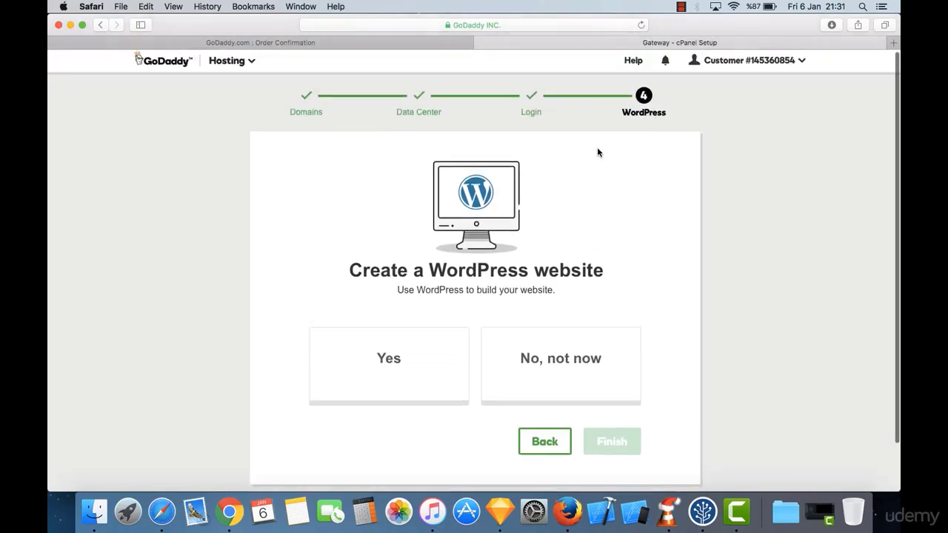
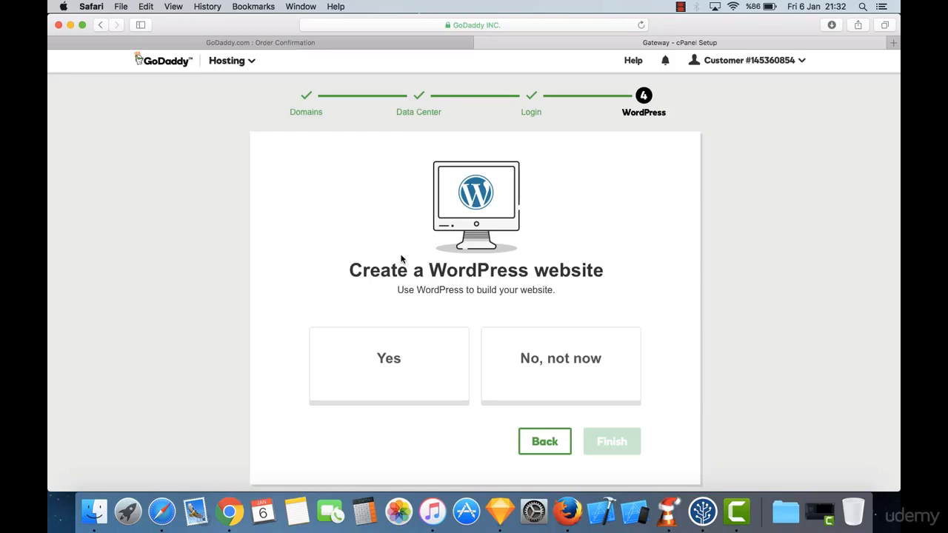
Step: Choose to create a WordPress website and dismiss the browser's password-saving prompt
click(404, 374)
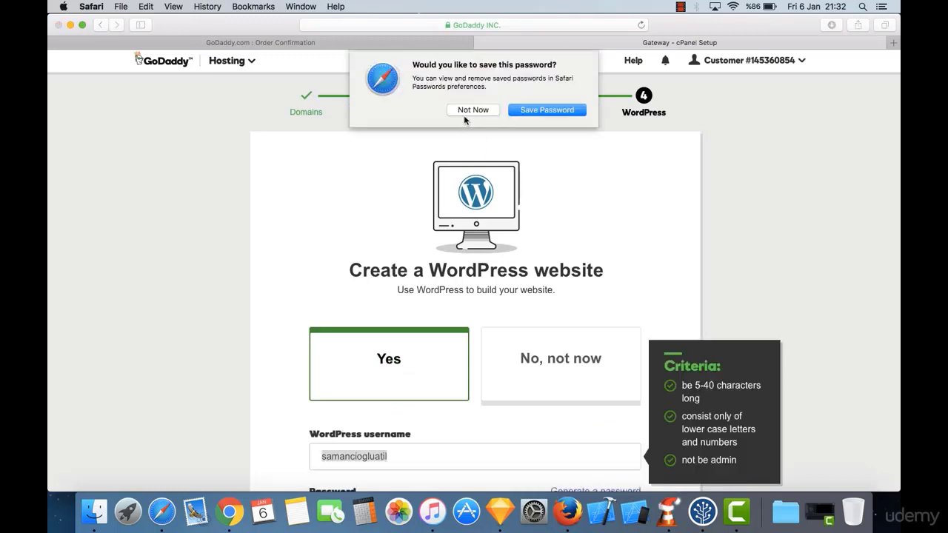
click(545, 111)
scroll(520, 228, down, 2)
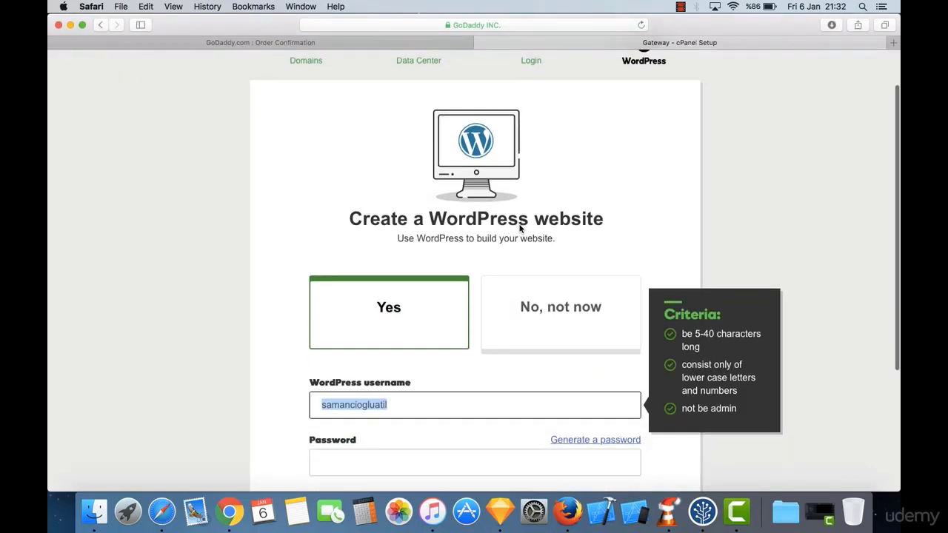
scroll(518, 223, down, 5)
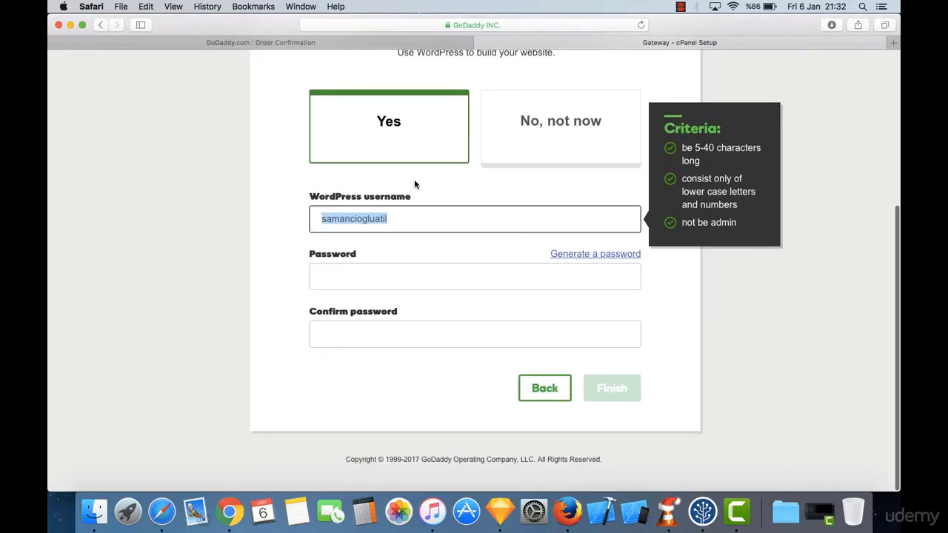
scroll(414, 183, up, 3)
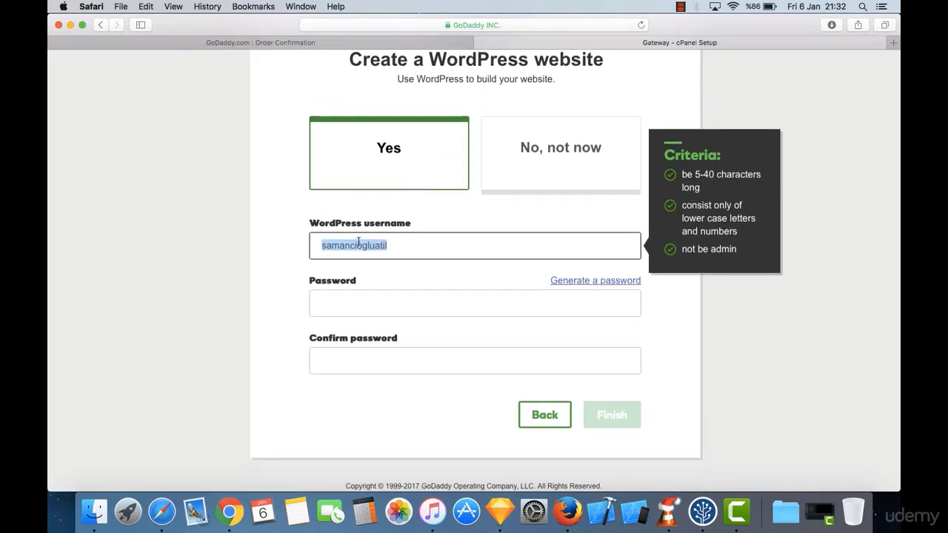
Step: Enter and confirm a strong WordPress admin password, then finish the hosting setup
click(363, 300)
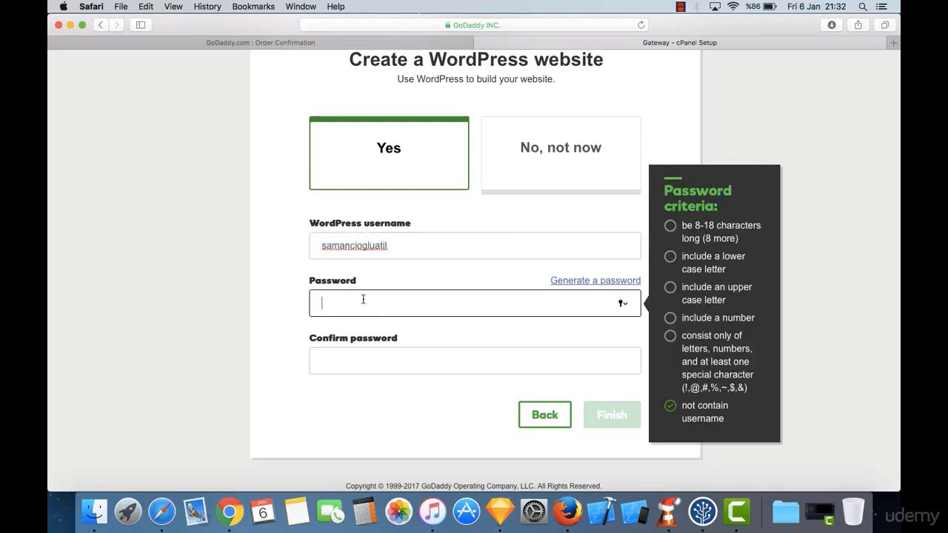
key(Caps_Lock)
text(•)
key(Caps_Lock)
text(•••••)
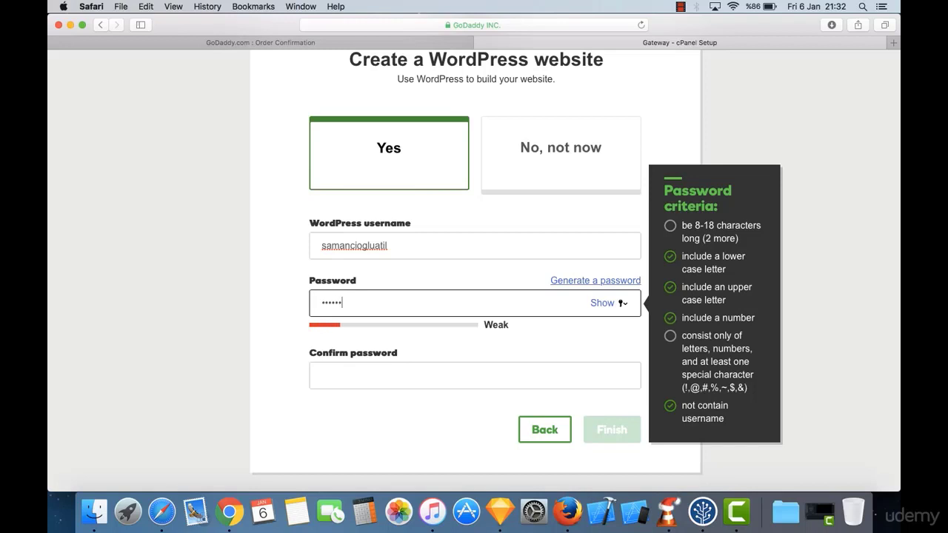
text(•••)
key(Tab)
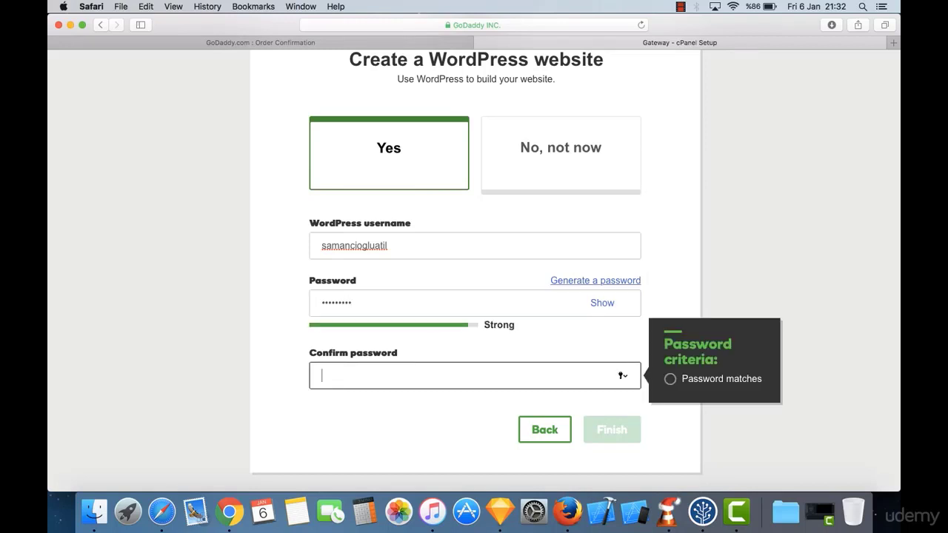
key(Caps_Lock)
text(•)
key(Caps_Lock)
text(••••••••)
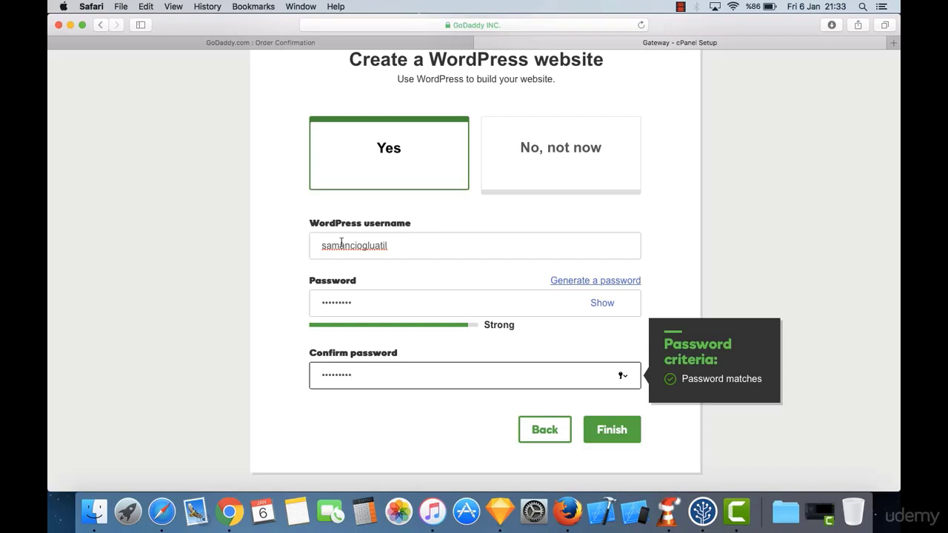
click(609, 427)
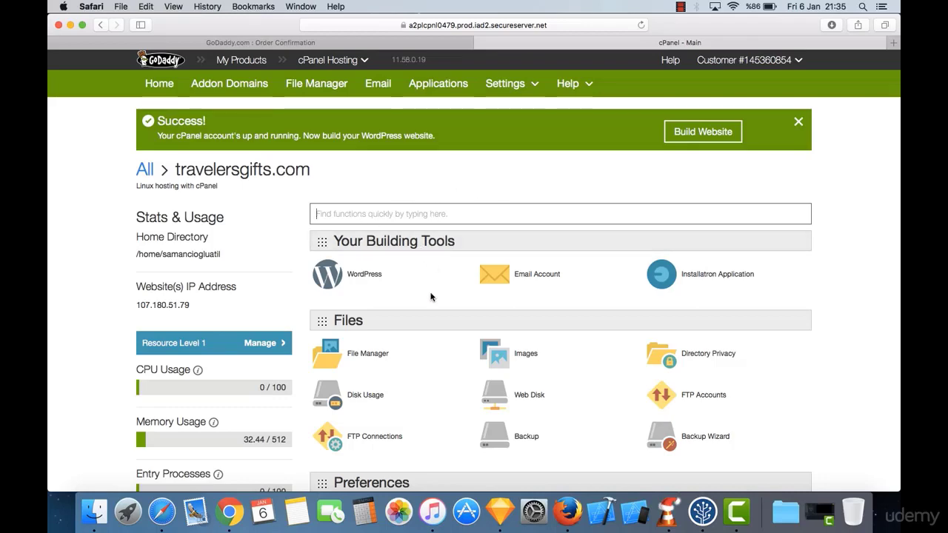
Step: Look through the travelersgifts.com cPanel dashboard, then launch Build Website from the Success banner
scroll(430, 297, down, 5)
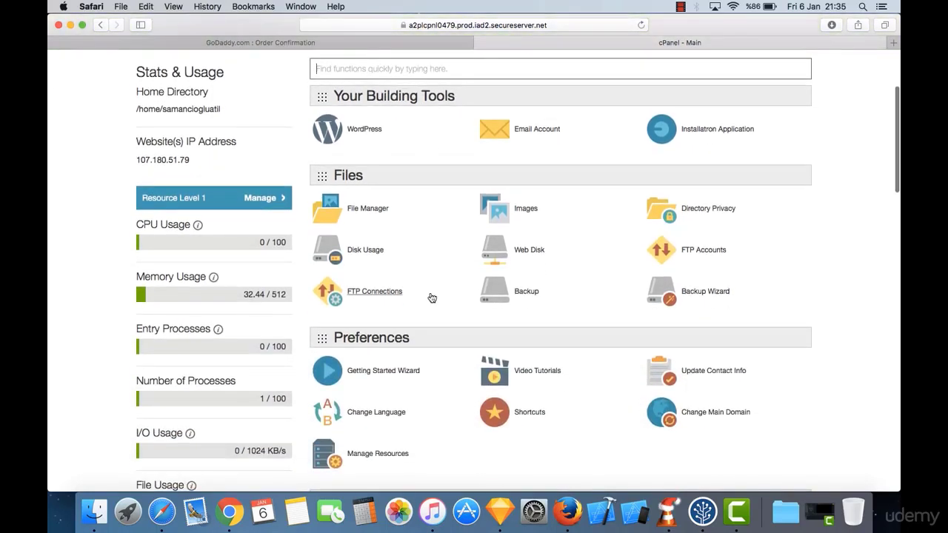
scroll(431, 297, down, 2)
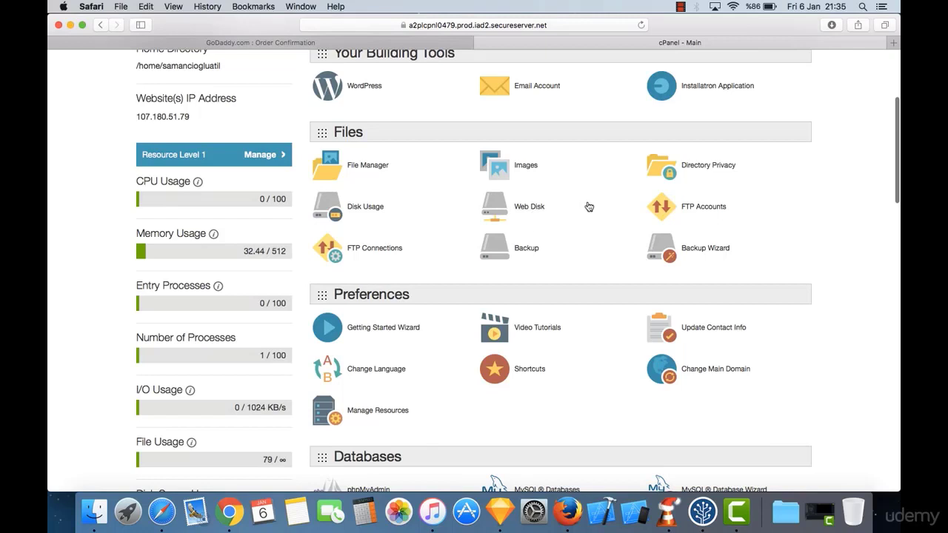
scroll(587, 333, down, 5)
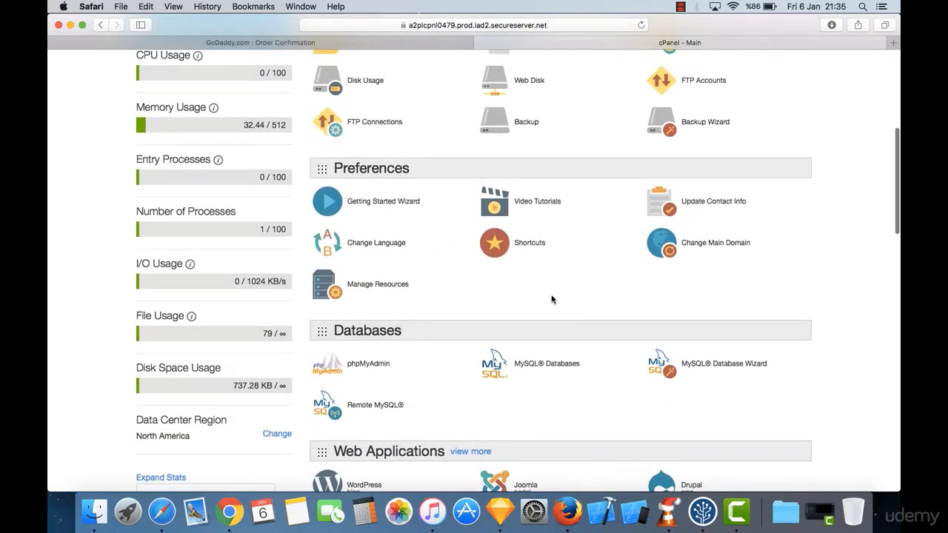
scroll(552, 299, down, 6)
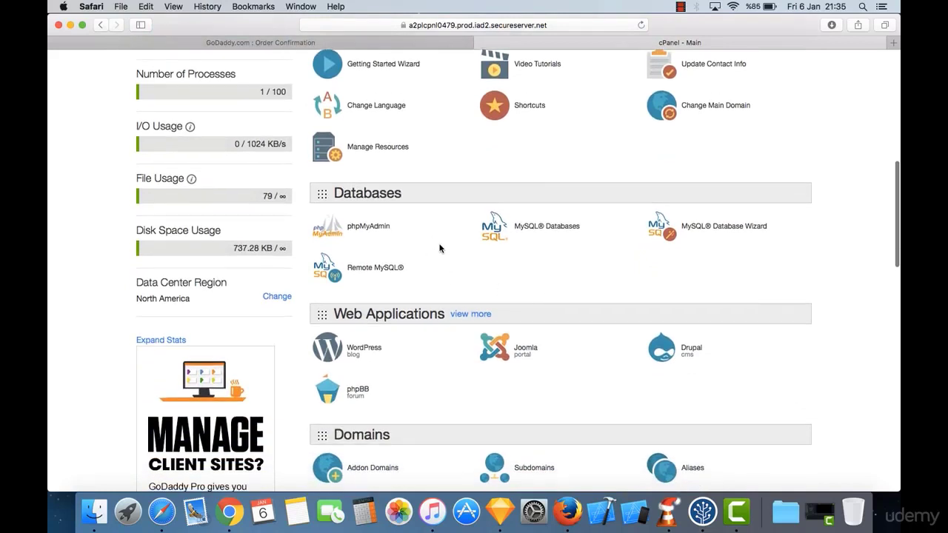
scroll(438, 244, down, 6)
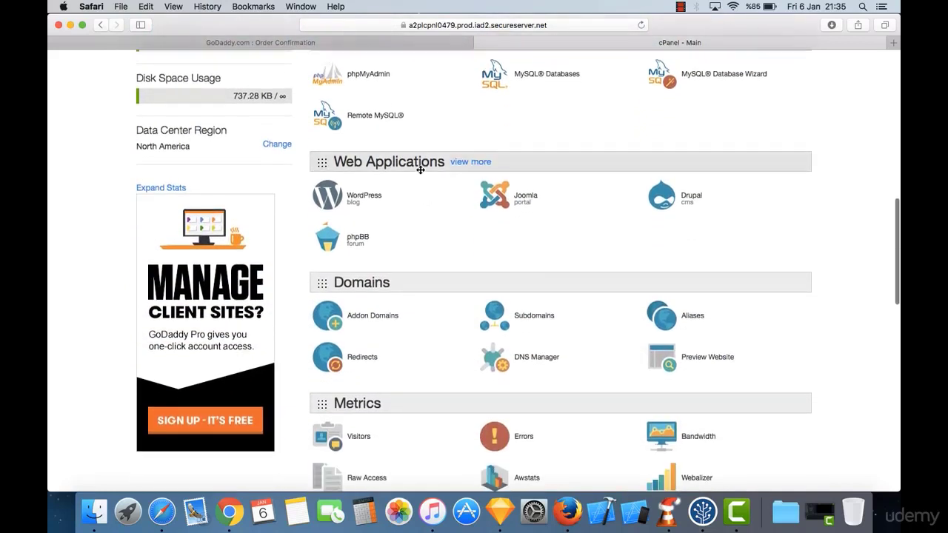
scroll(440, 244, down, 5)
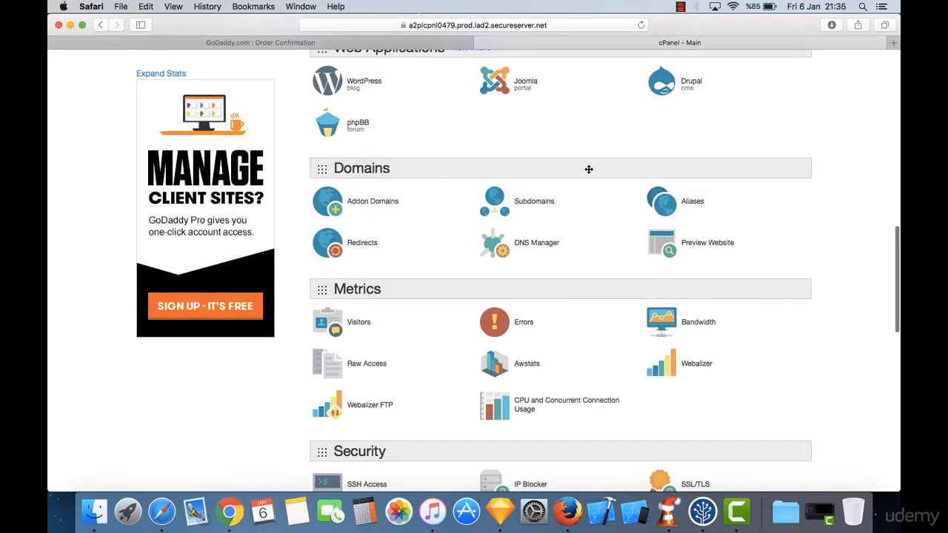
scroll(547, 341, down, 6)
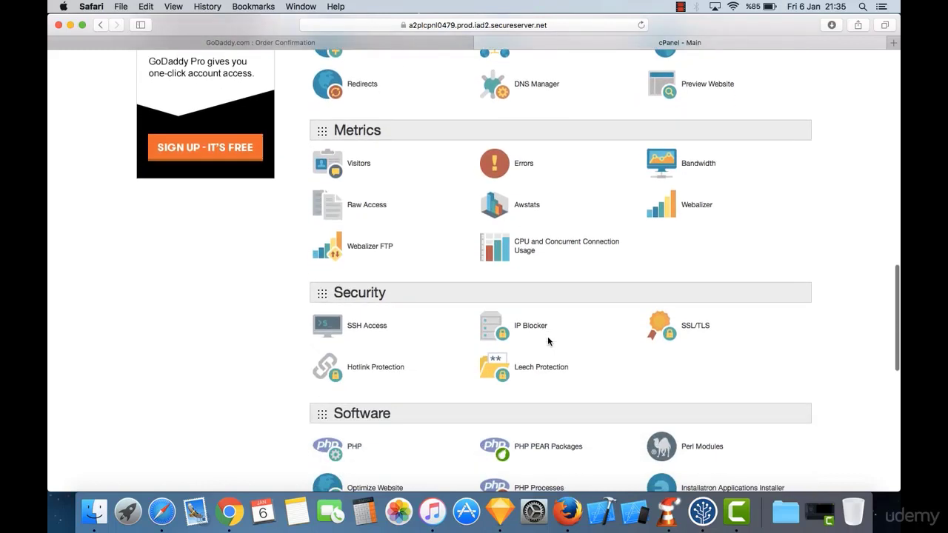
scroll(576, 207, down, 4)
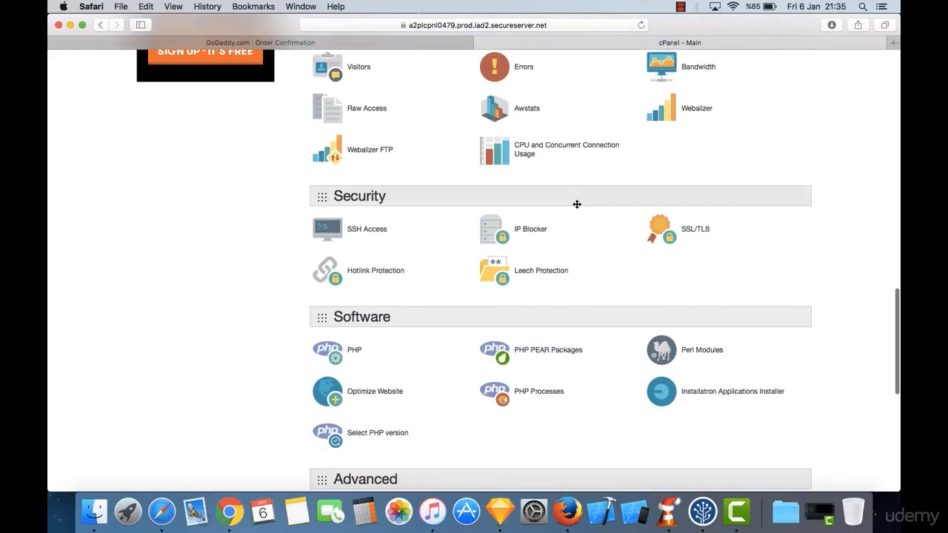
scroll(577, 204, down, 12)
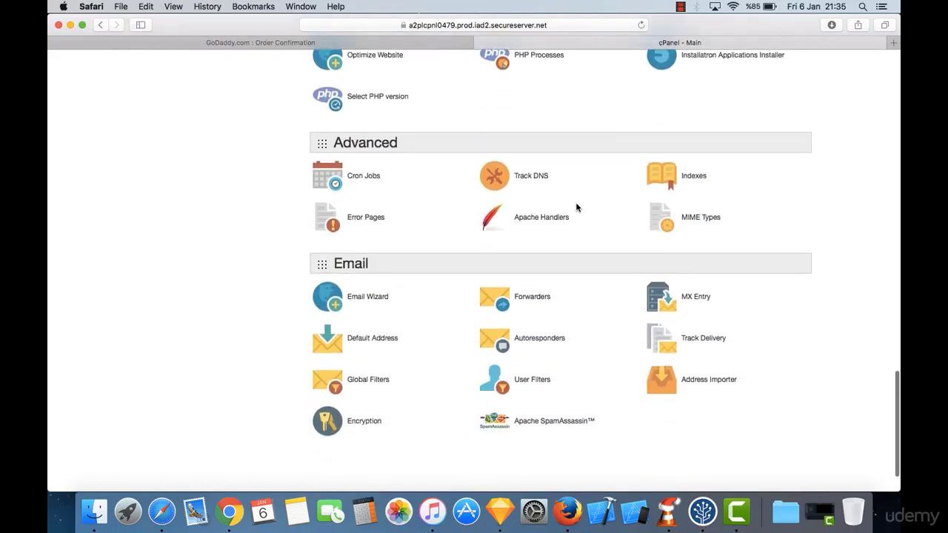
scroll(577, 207, down, 2)
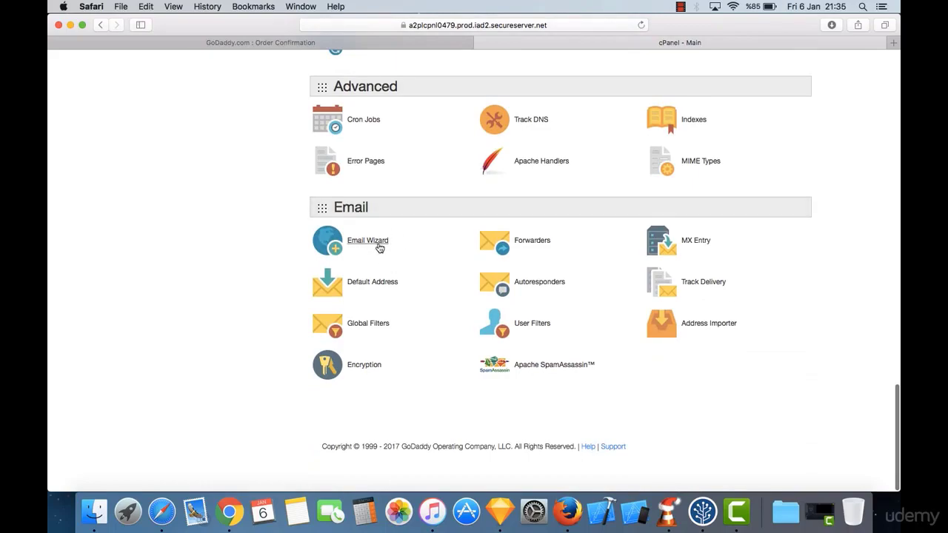
scroll(452, 143, up, 6)
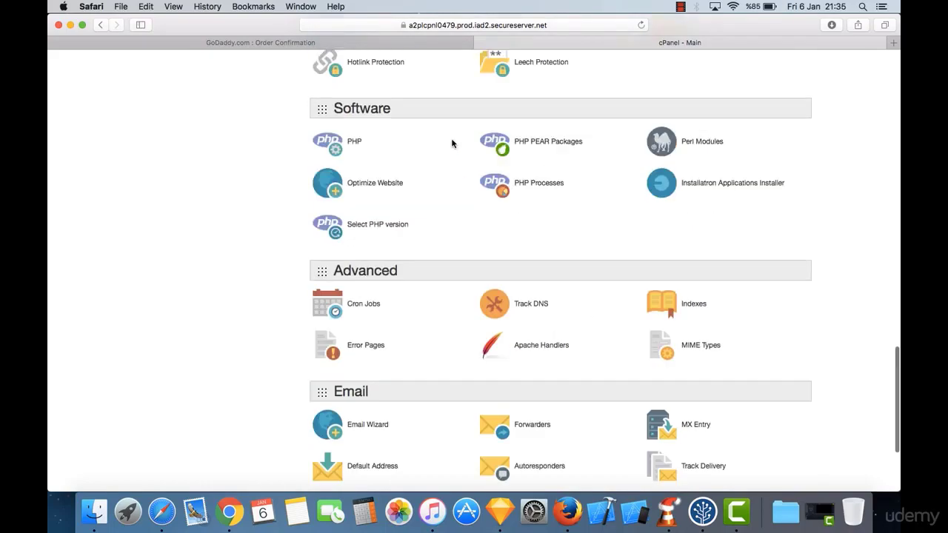
scroll(452, 143, up, 20)
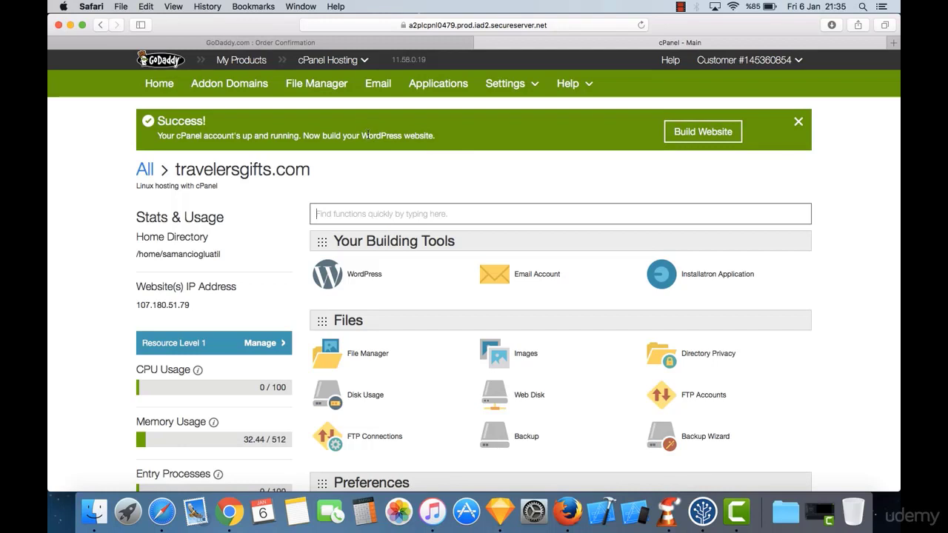
click(699, 133)
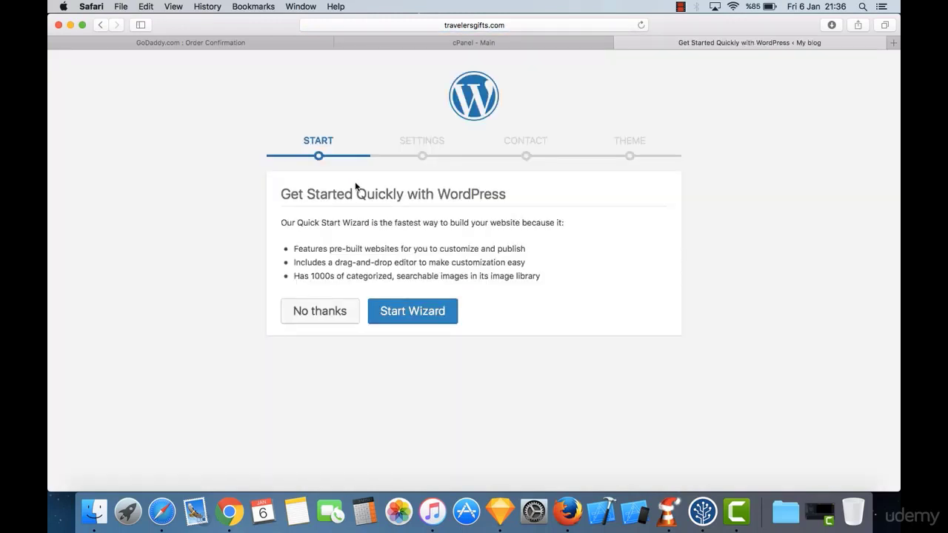
Step: Launch the Quick Start Wizard and set the industry to Travel / Hospitality / Leisure
click(434, 323)
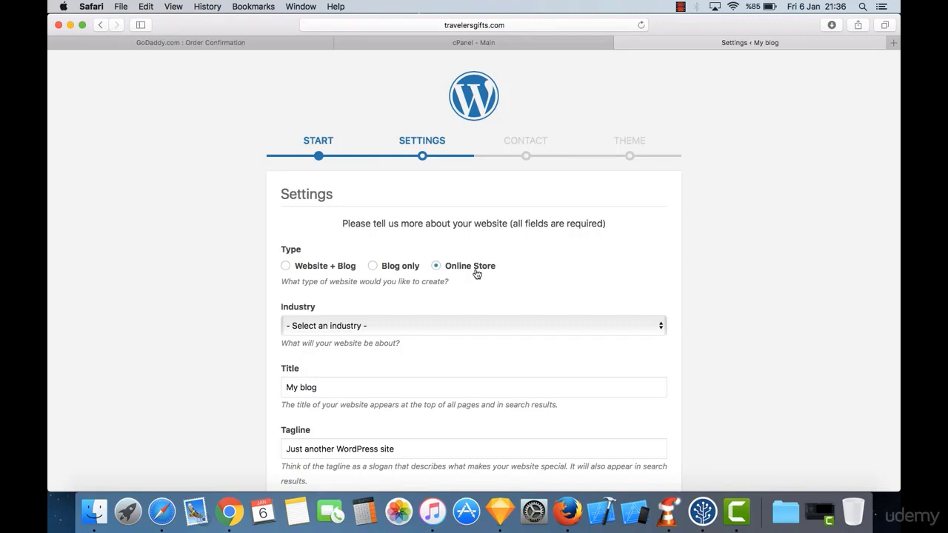
scroll(369, 239, down, 3)
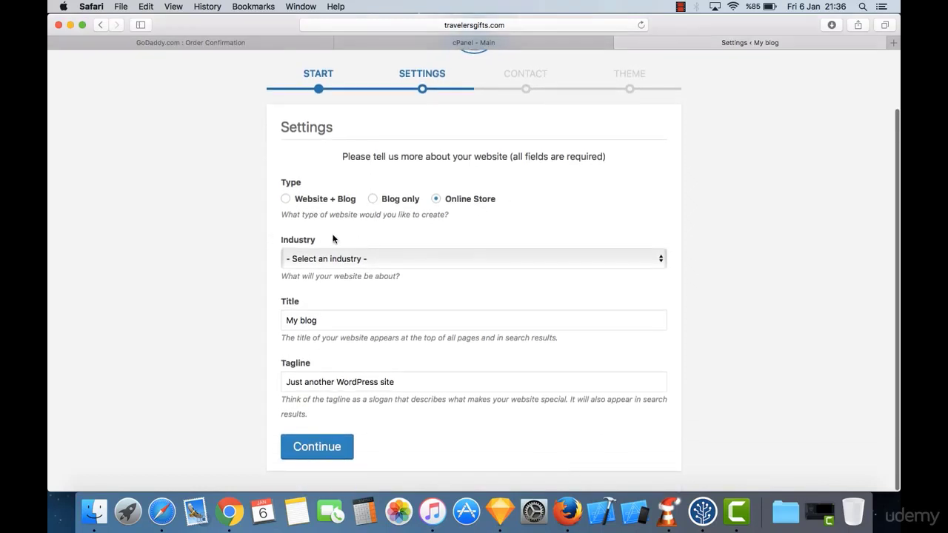
click(383, 255)
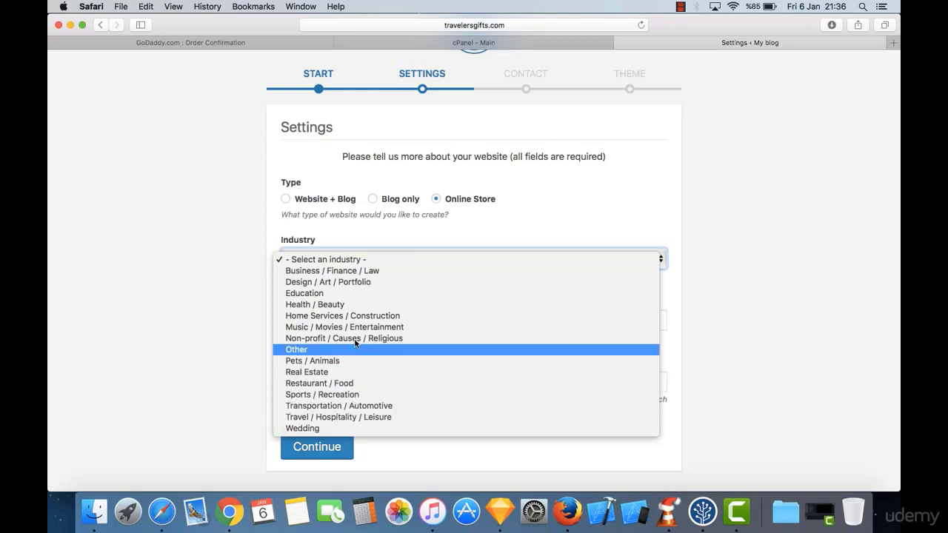
click(384, 417)
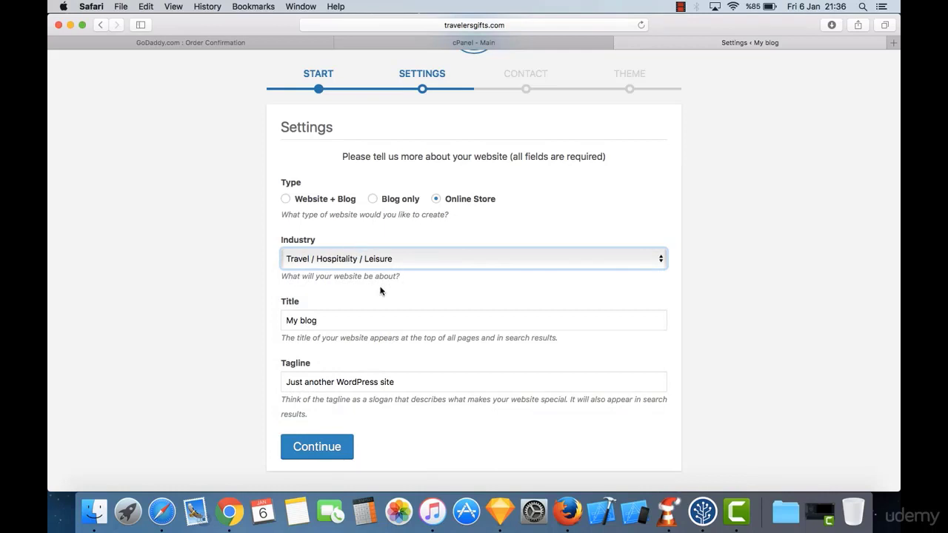
Step: Title the site "Traveler's Gifts" with tagline "Find the perfect gifts for passionate travelers" and continue
double_click(355, 322)
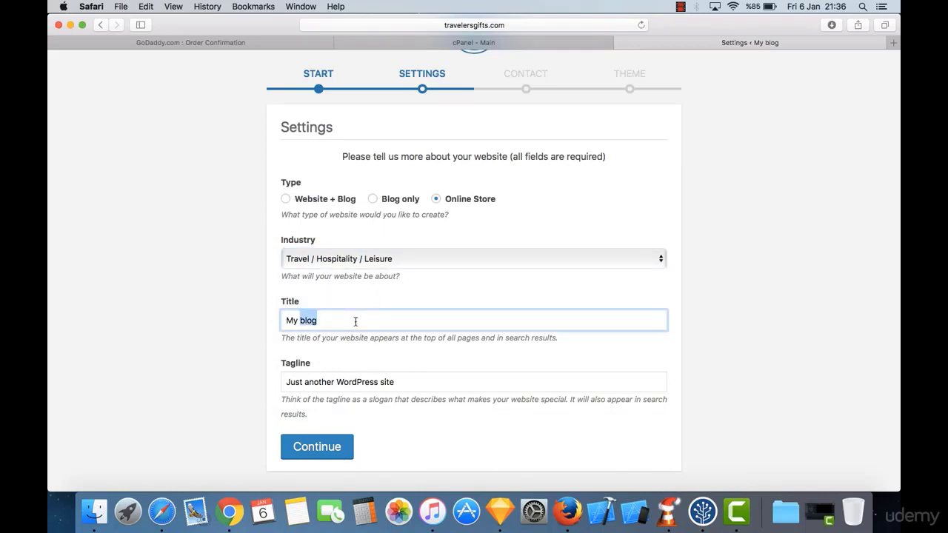
triple_click(355, 321)
text(Gi)
key(BackSpace)
key(BackSpace)
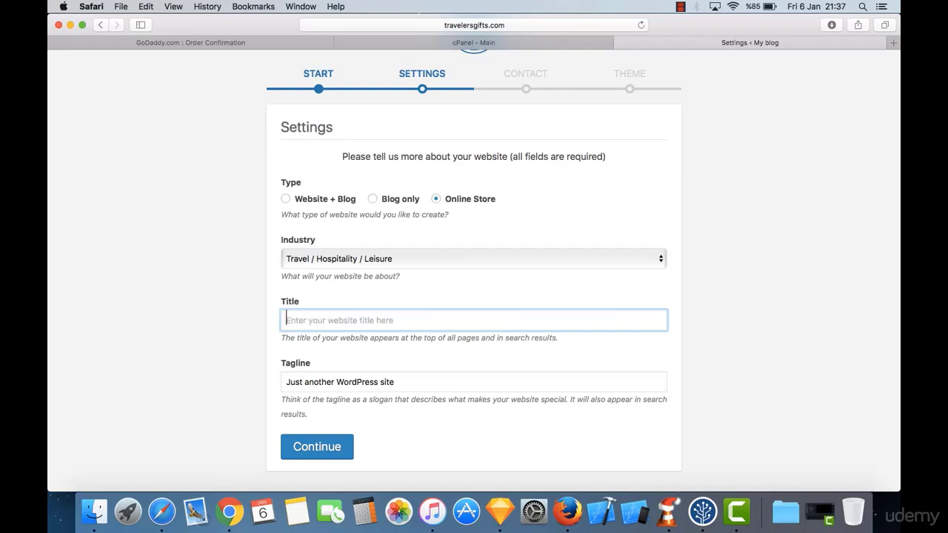
text(Traveler)
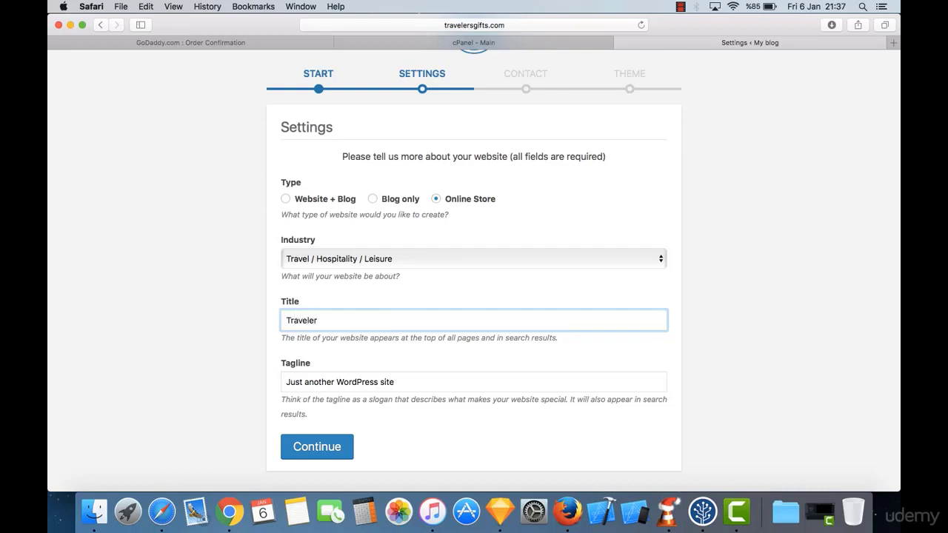
text(s)
key(BackSpace)
text('s Gifts)
key(Tab)
text(F)
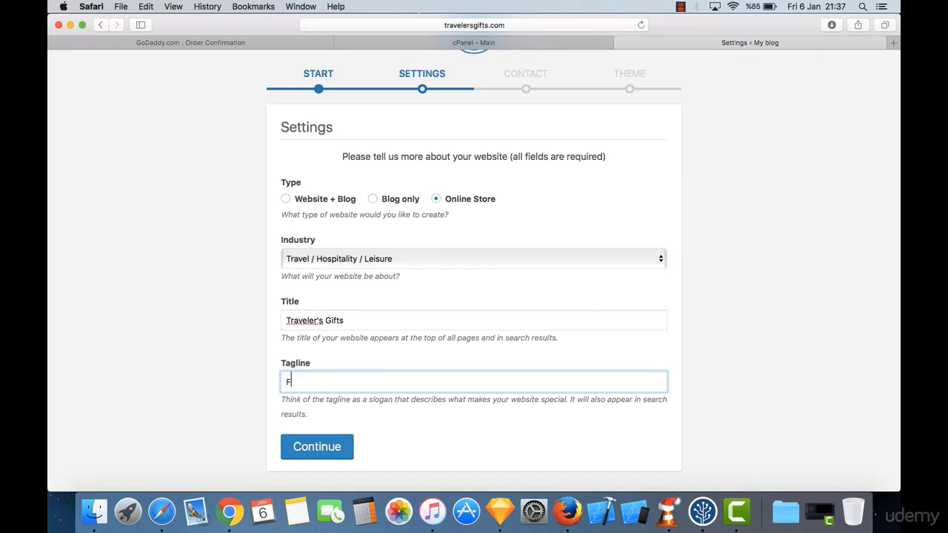
text(ind the perfect gifts for travele)
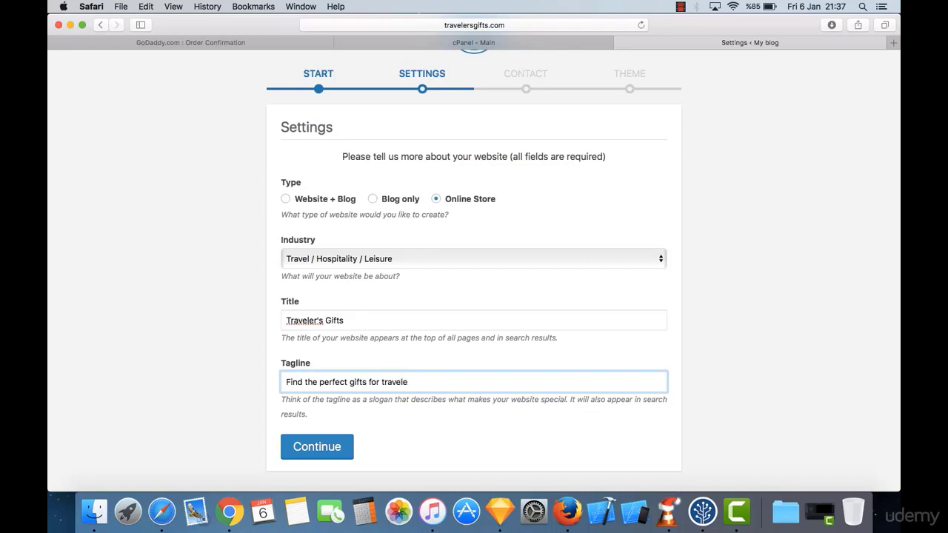
text(r)
key(BackSpace)
key(BackSpace)
key(BackSpace)
key(BackSpace)
key(BackSpace)
key(BackSpace)
key(BackSpace)
key(BackSpace)
text(passionate travelers)
click(317, 458)
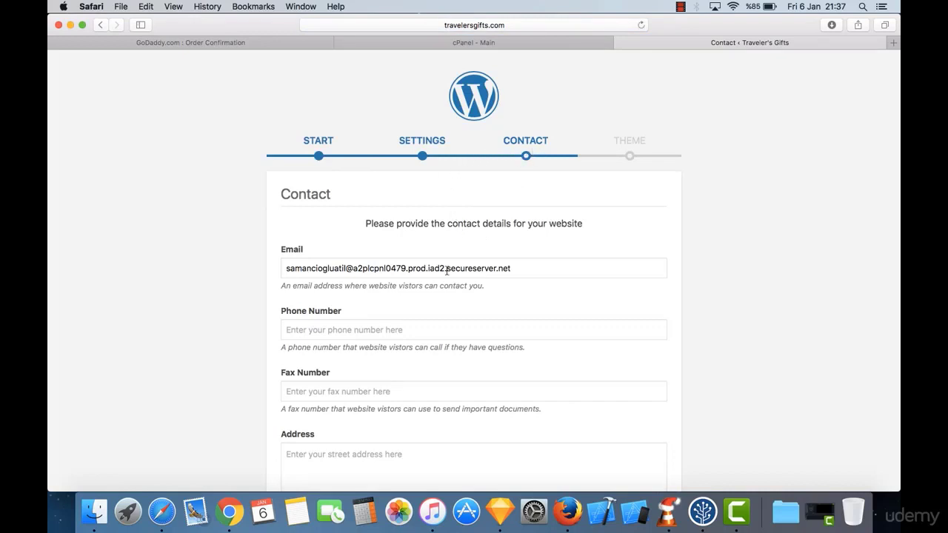
scroll(430, 289, down, 1)
triple_click(388, 240)
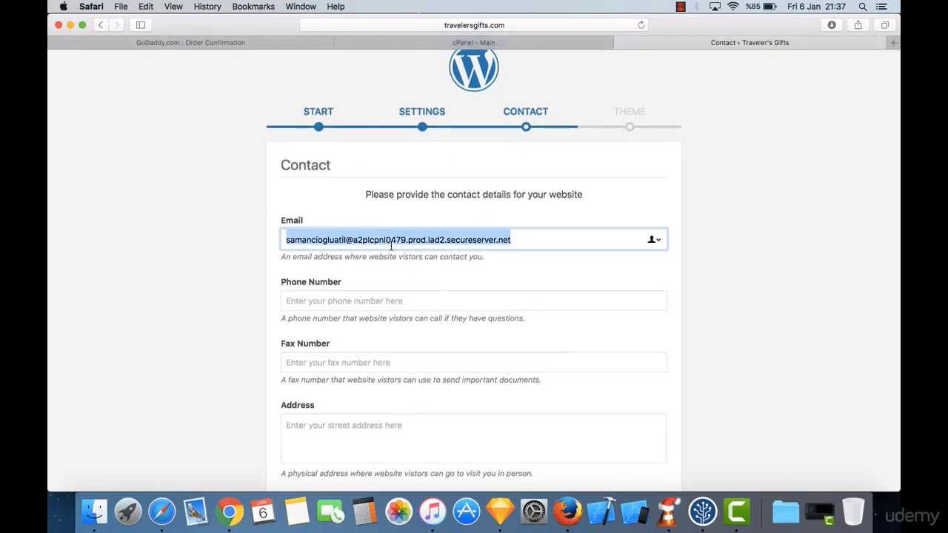
key(BackSpace)
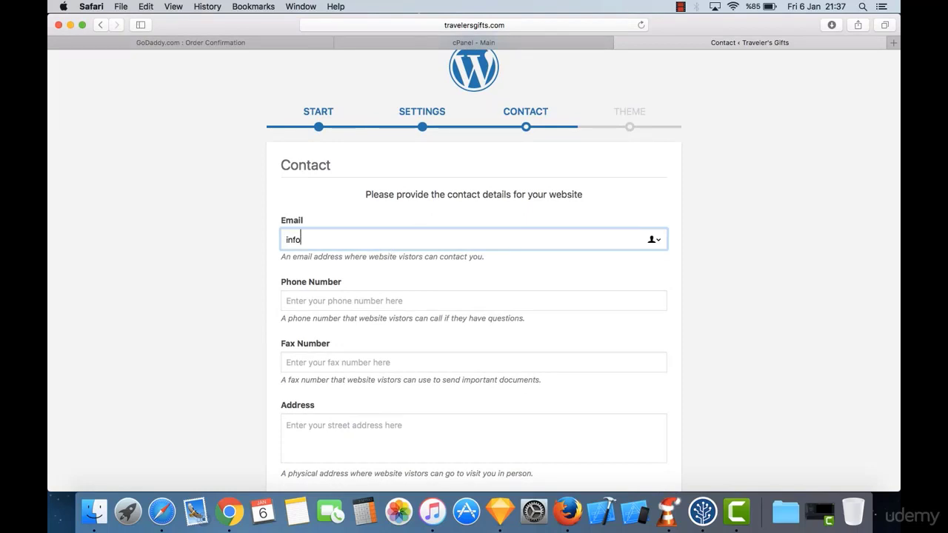
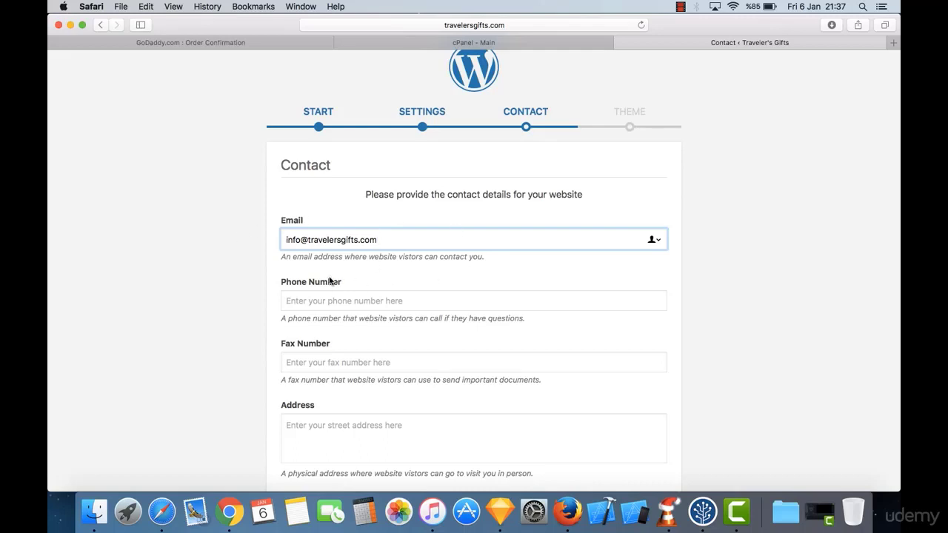
scroll(272, 296, down, 4)
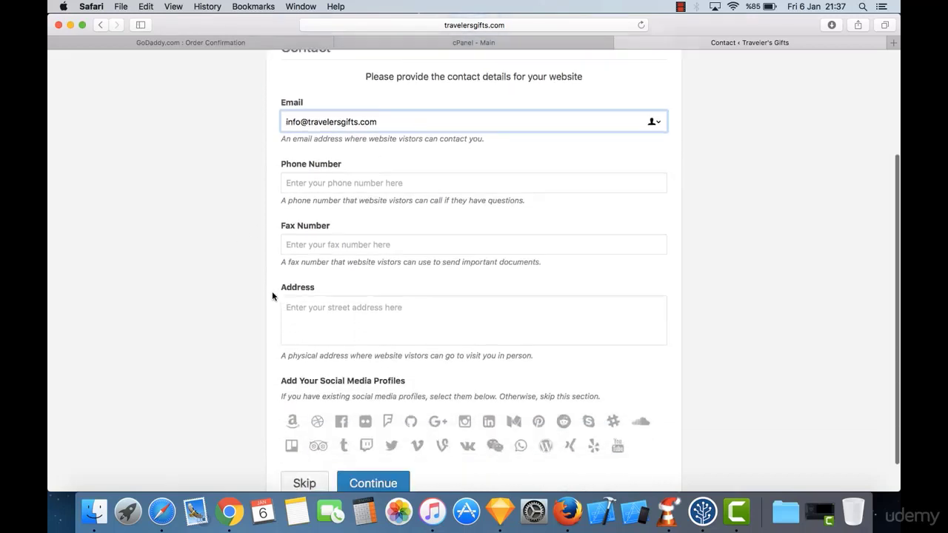
scroll(272, 296, up, 2)
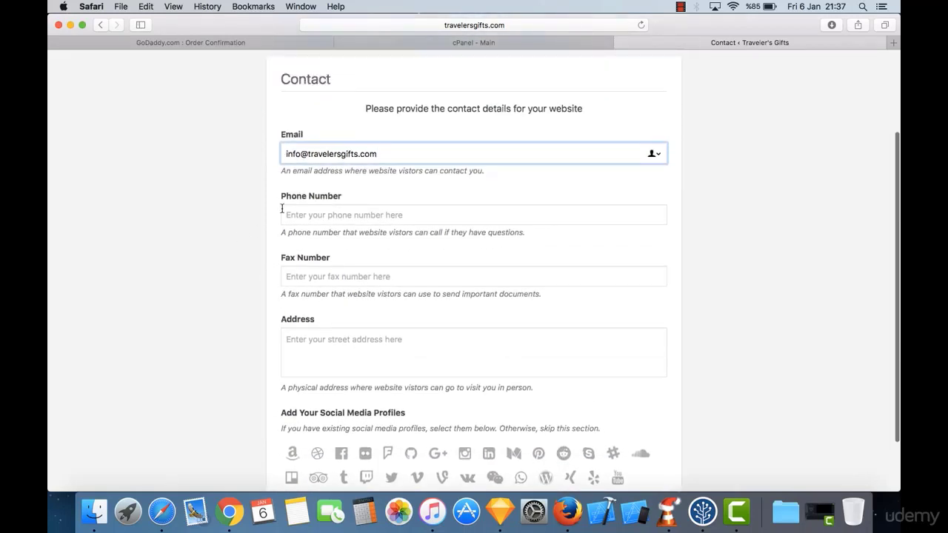
click(320, 214)
scroll(333, 243, down, 2)
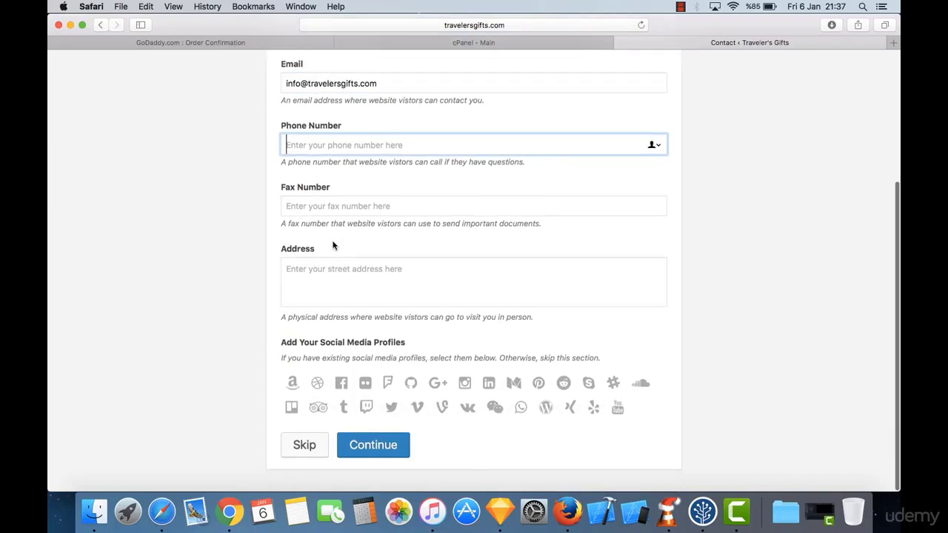
click(353, 292)
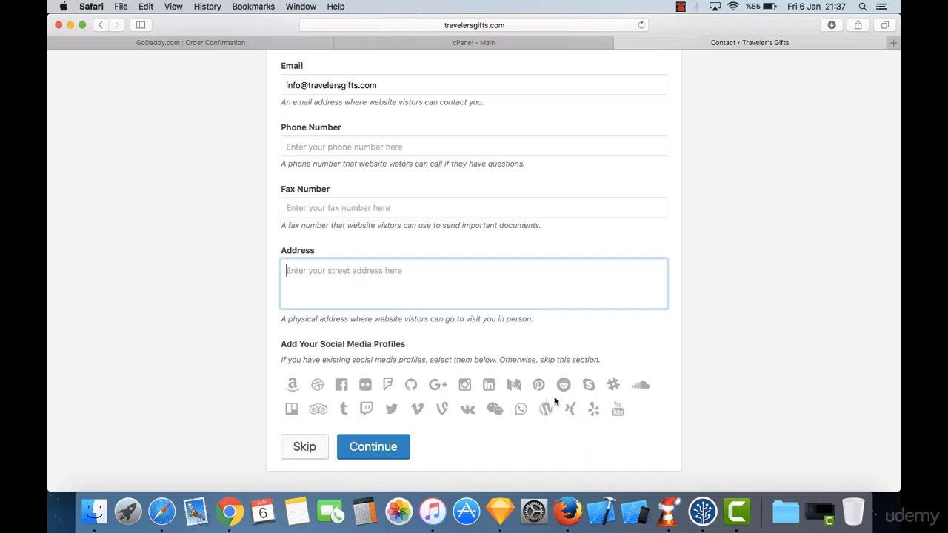
click(373, 447)
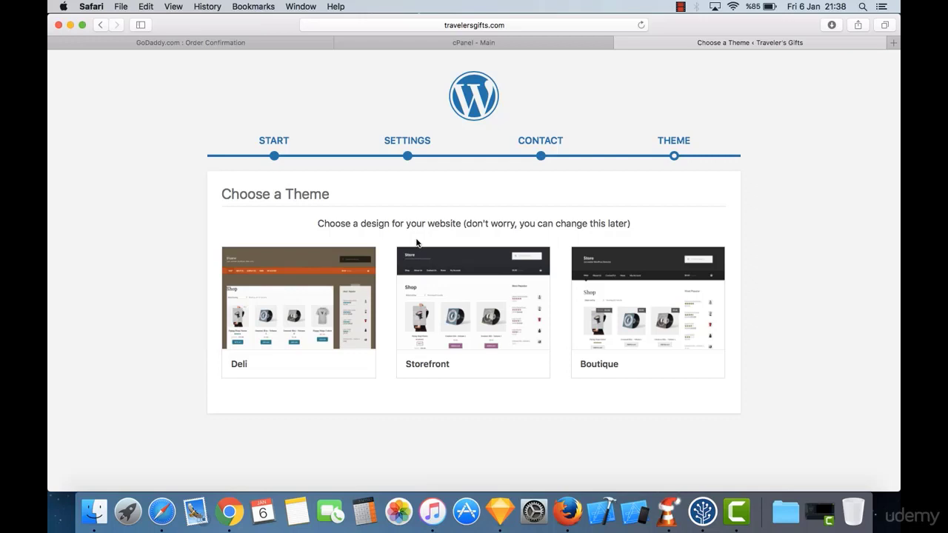
Step: Preview the Storefront theme, close its preview tour, and select it for installation
mouse_move(490, 339)
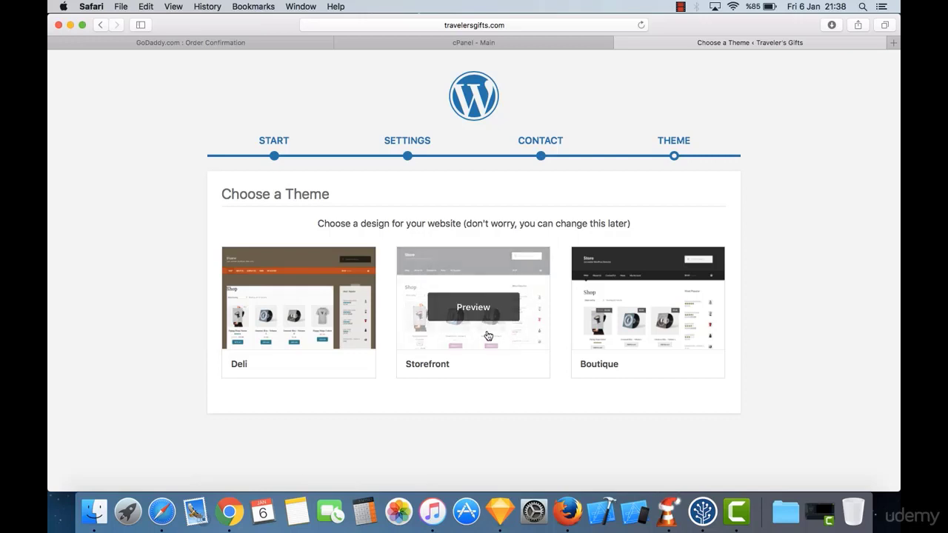
click(501, 355)
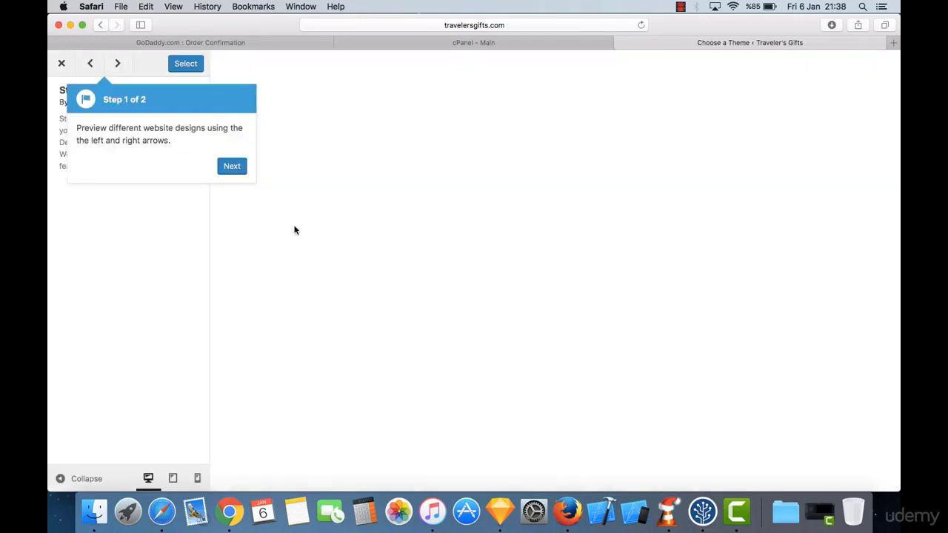
click(235, 168)
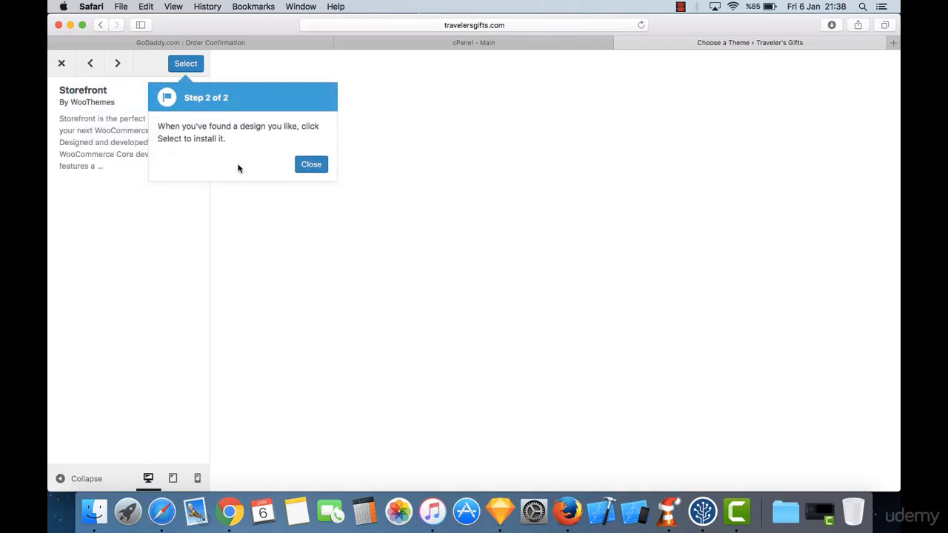
click(311, 165)
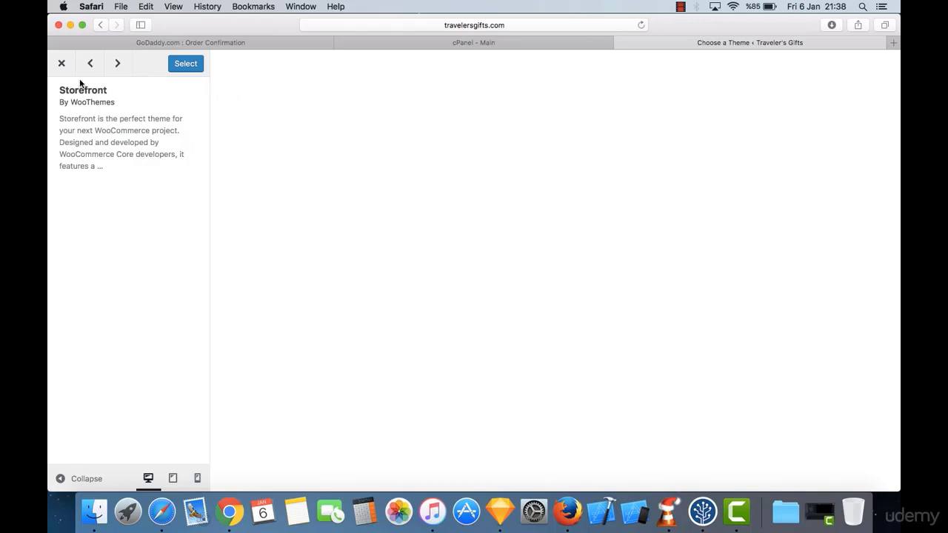
click(185, 68)
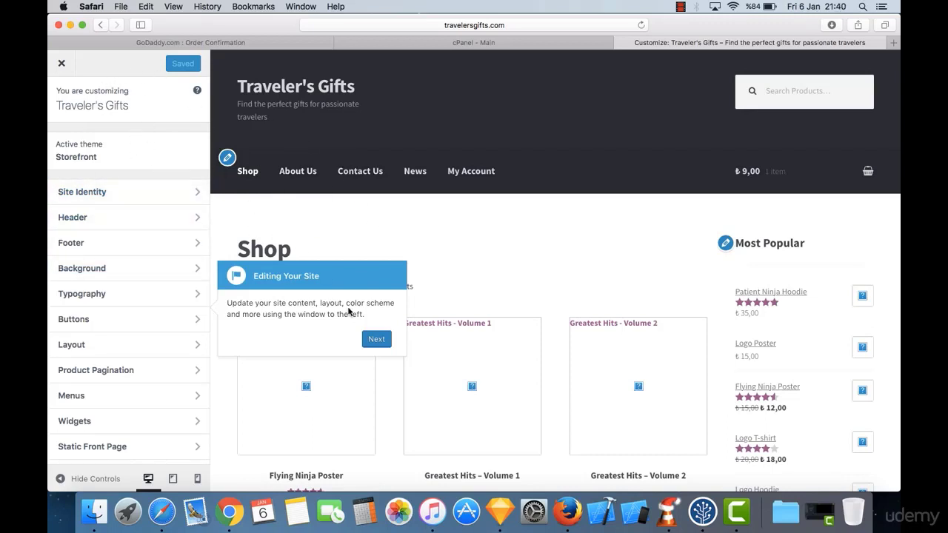
Step: Advance and dismiss the Customizer tour popup after Storefront installs
click(377, 340)
click(381, 344)
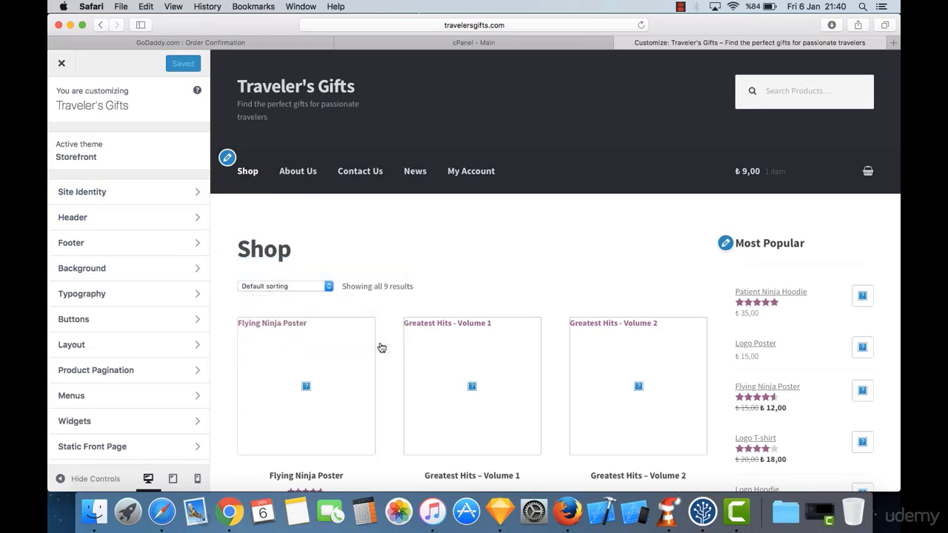
Step: Close the Customizer and look over the Traveler's Gifts admin Dashboard
click(56, 66)
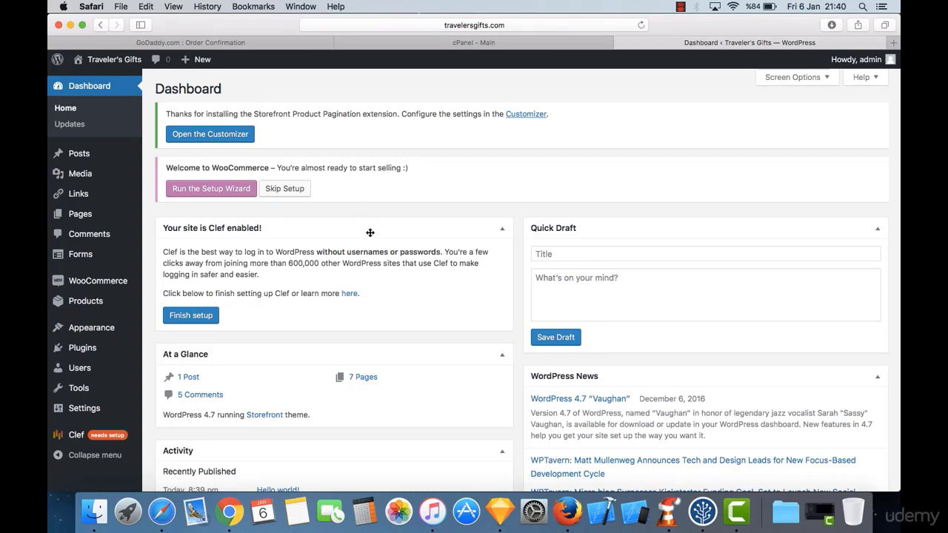
scroll(371, 232, down, 5)
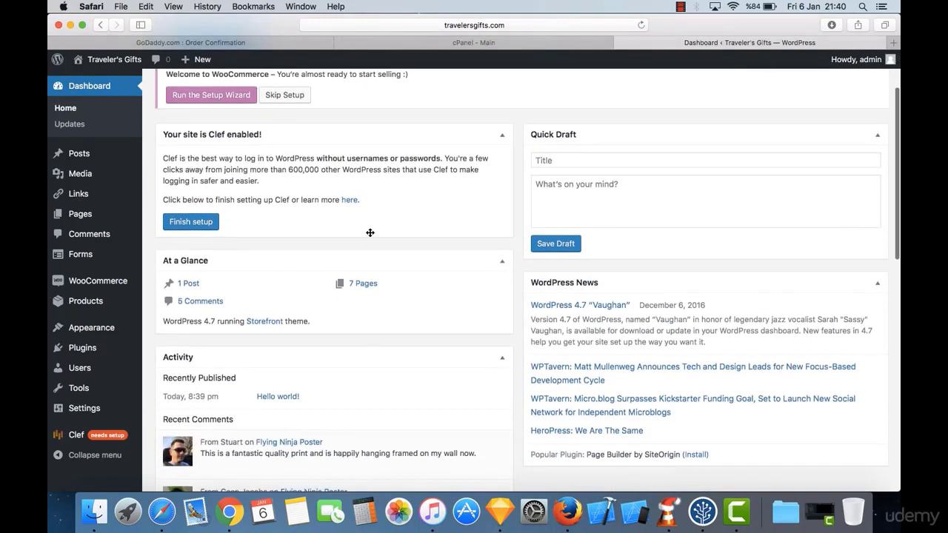
scroll(369, 235, down, 10)
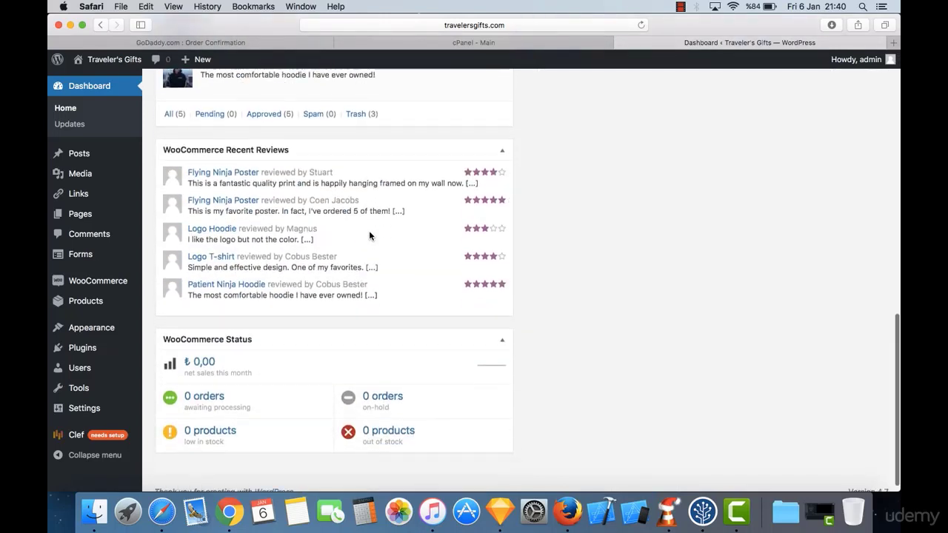
scroll(369, 236, up, 15)
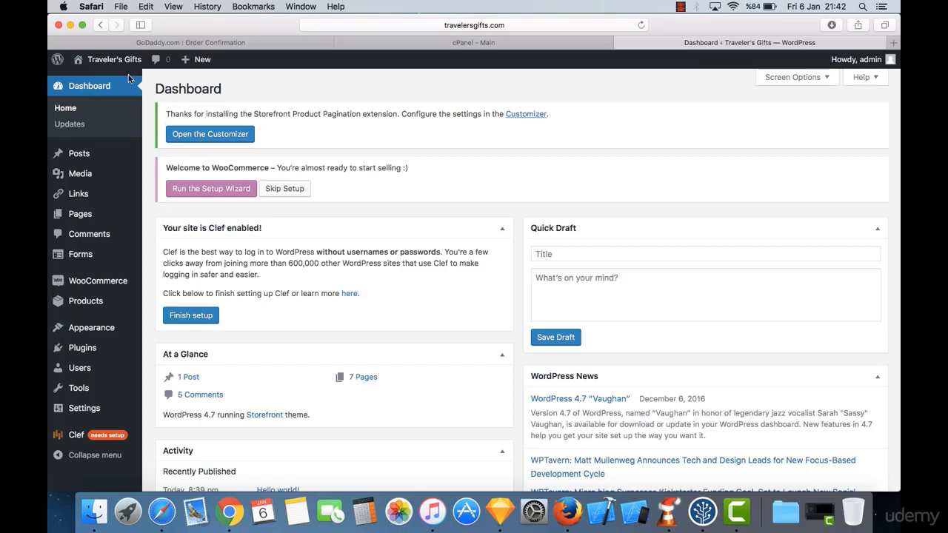
Step: Open the live site in a new tab and load travelersgifts.com
mouse_move(120, 60)
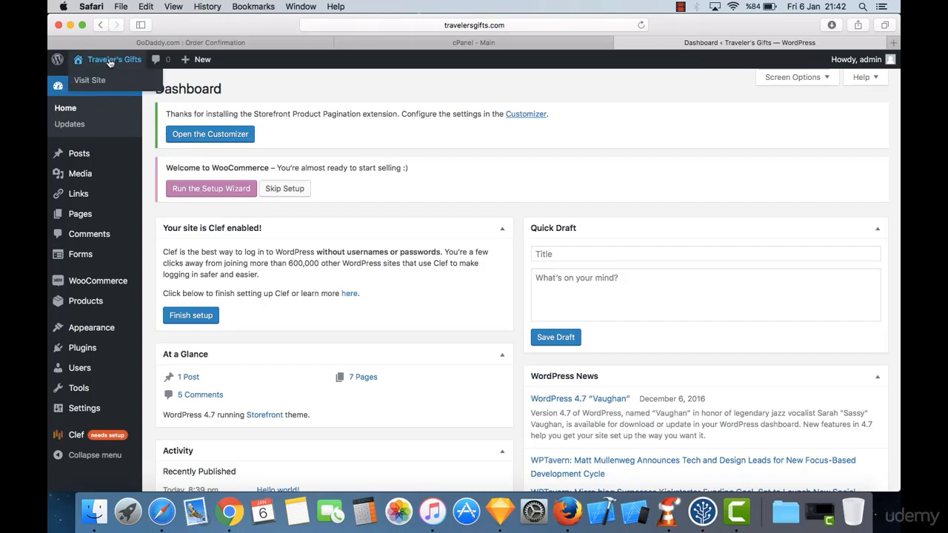
right_click(108, 82)
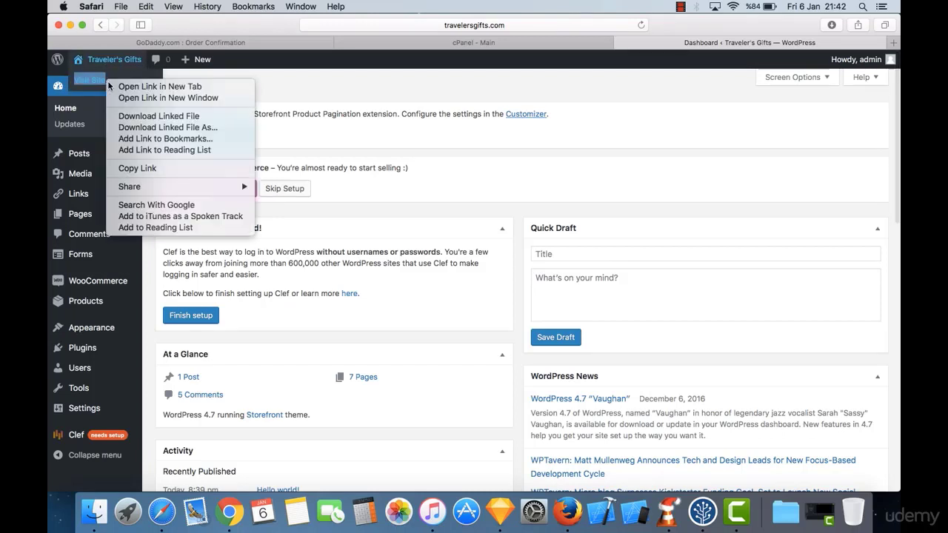
click(159, 86)
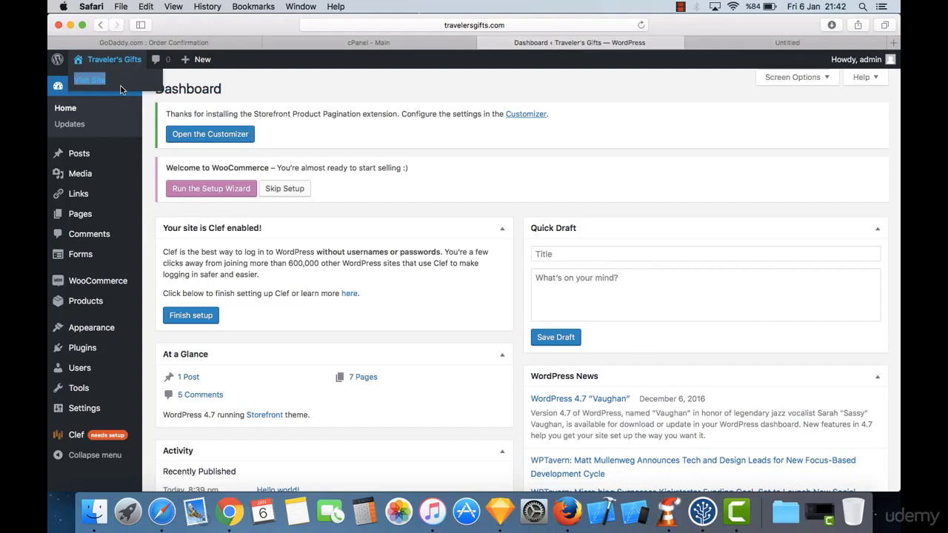
click(755, 45)
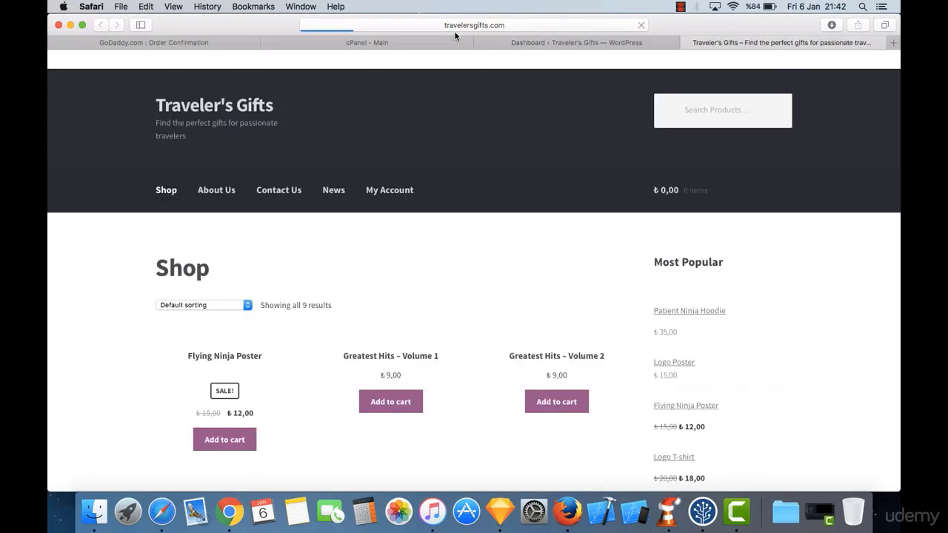
click(500, 27)
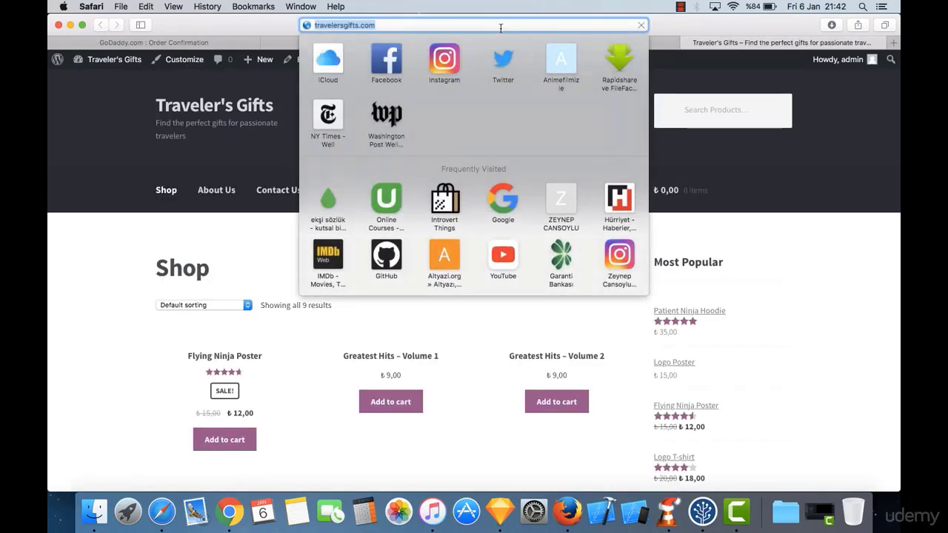
text(travelers)
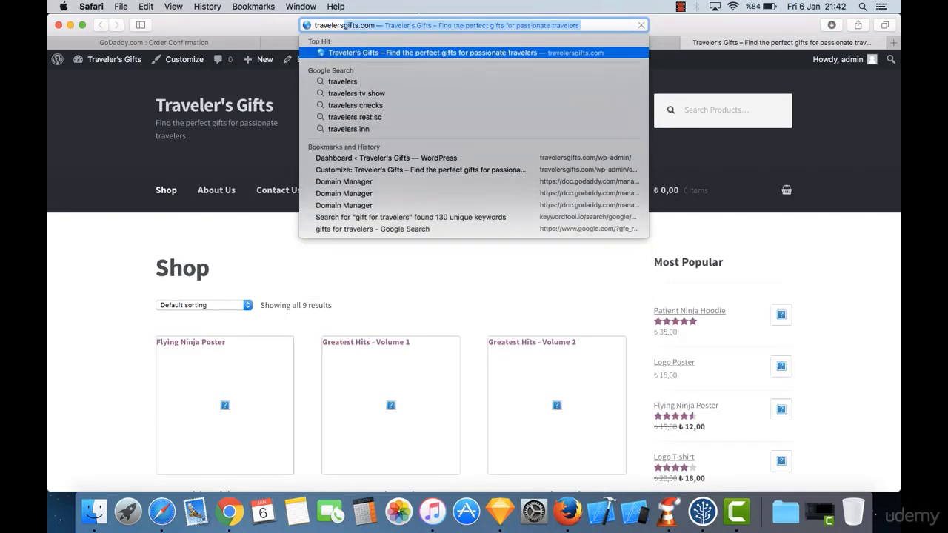
key(Return)
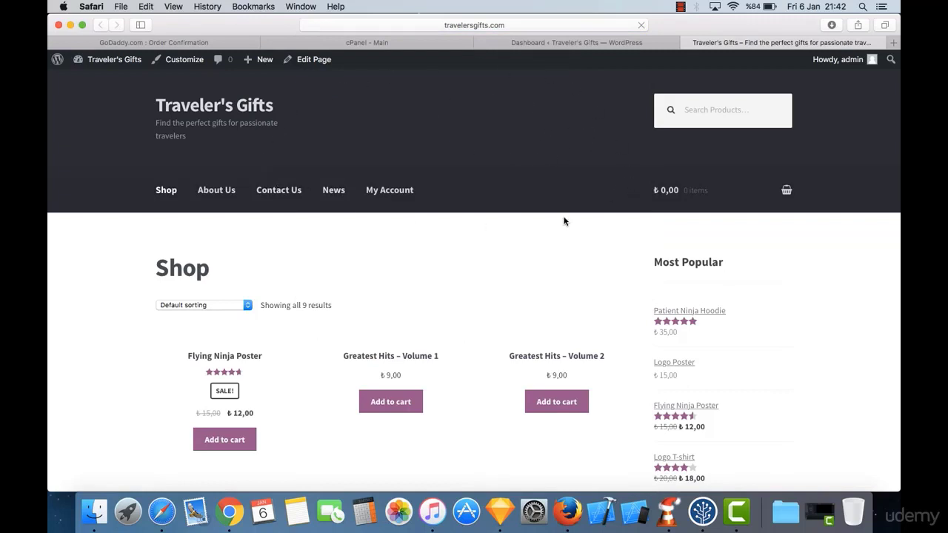
Step: Browse the Shop page's 9 sample products and their prices
mouse_move(675, 216)
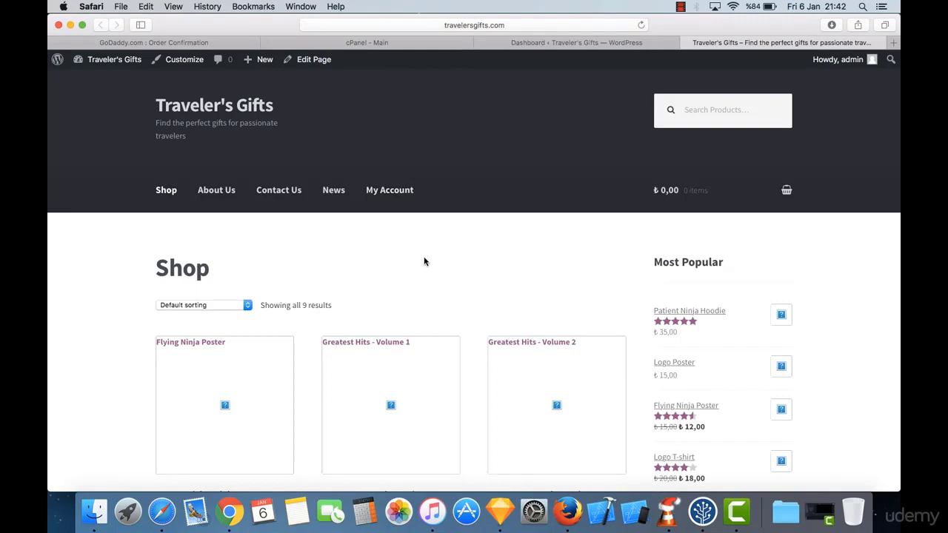
scroll(350, 244, down, 5)
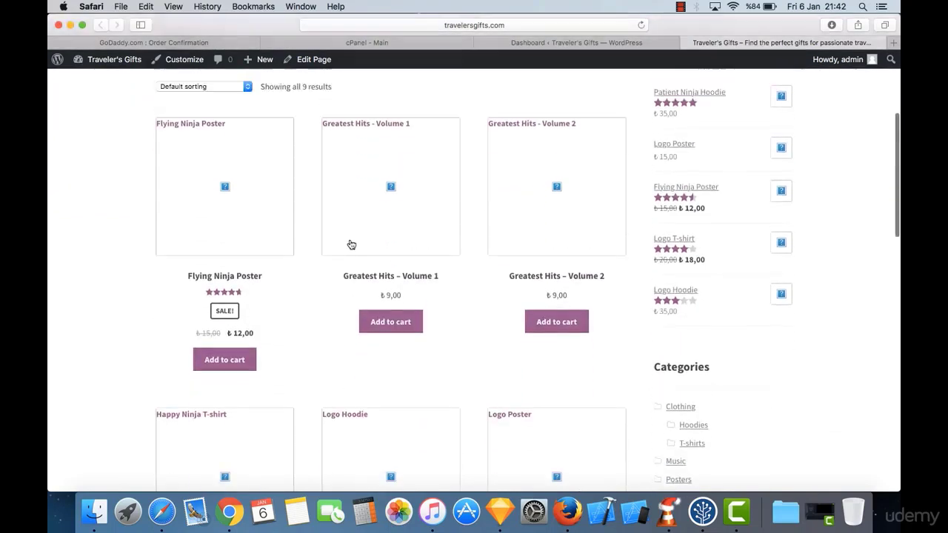
scroll(351, 245, up, 5)
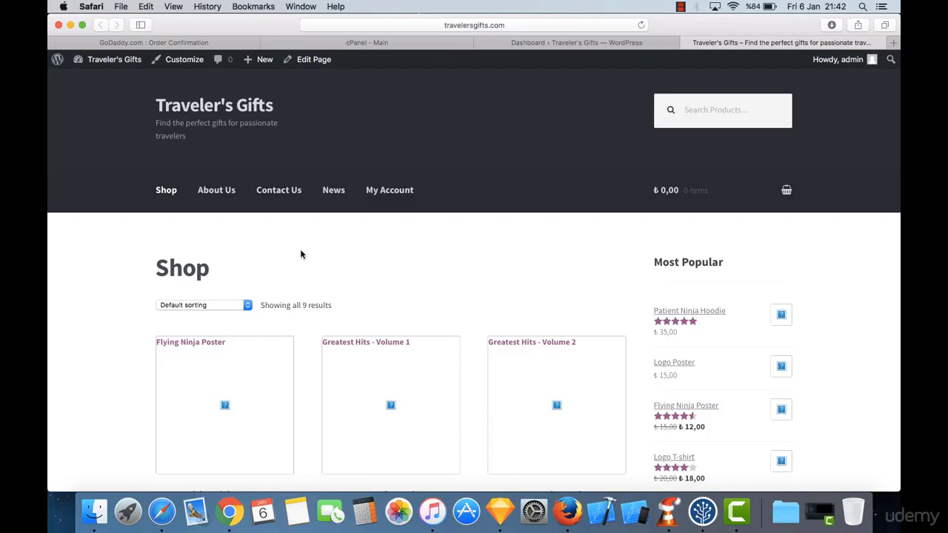
scroll(286, 302, down, 3)
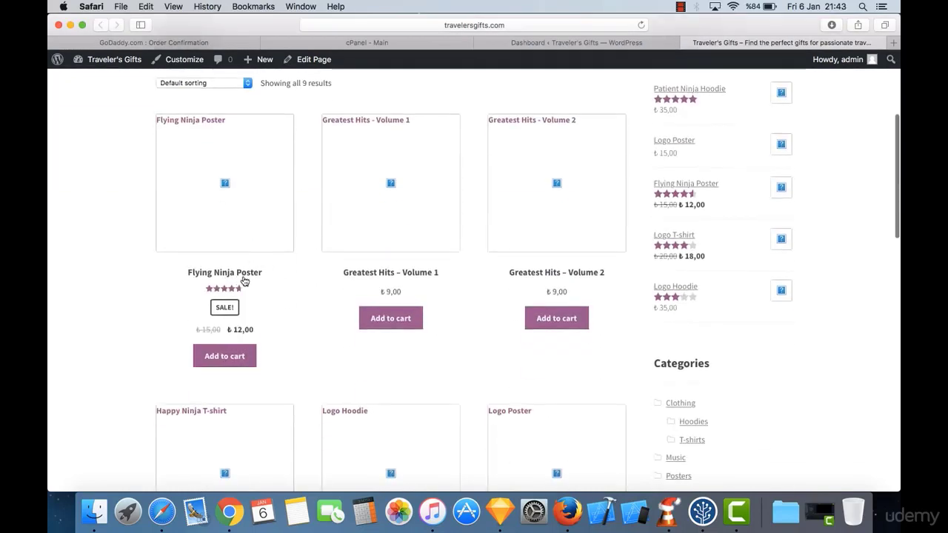
scroll(347, 300, down, 10)
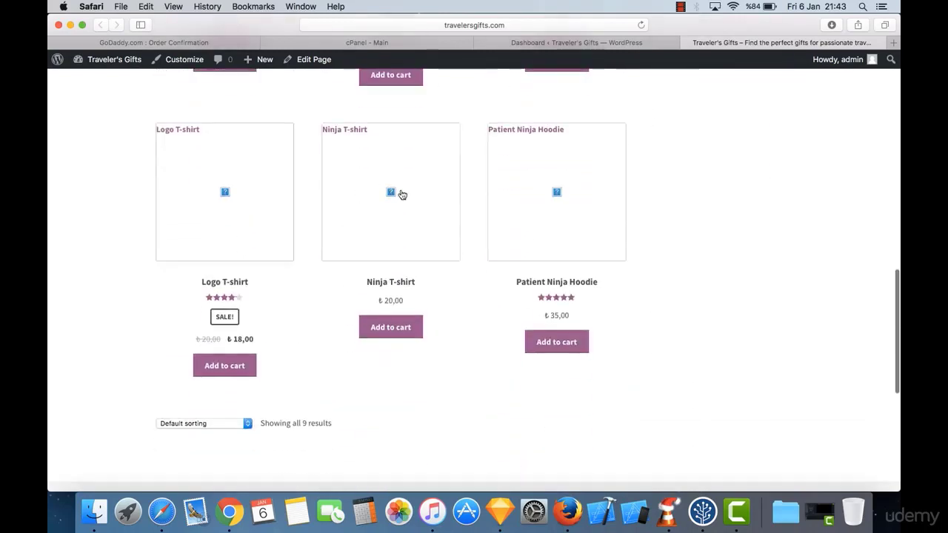
scroll(284, 227, up, 1)
scroll(286, 227, up, 10)
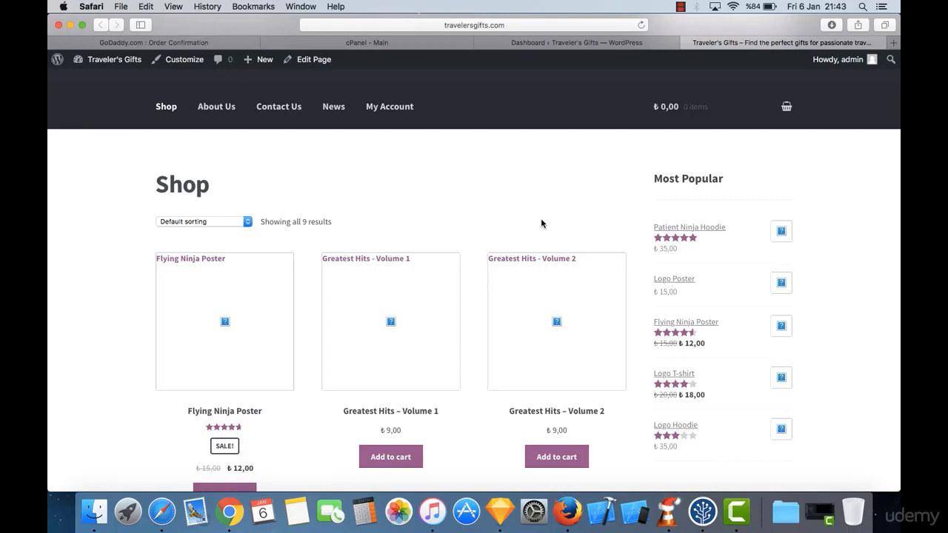
scroll(541, 222, up, 3)
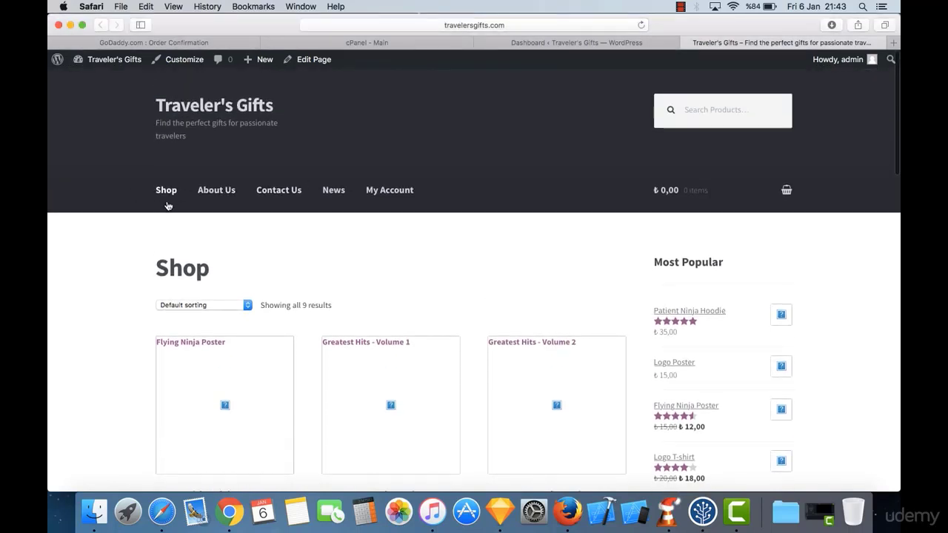
Step: View the storefront's About Us page, then the Contact Us page
click(211, 192)
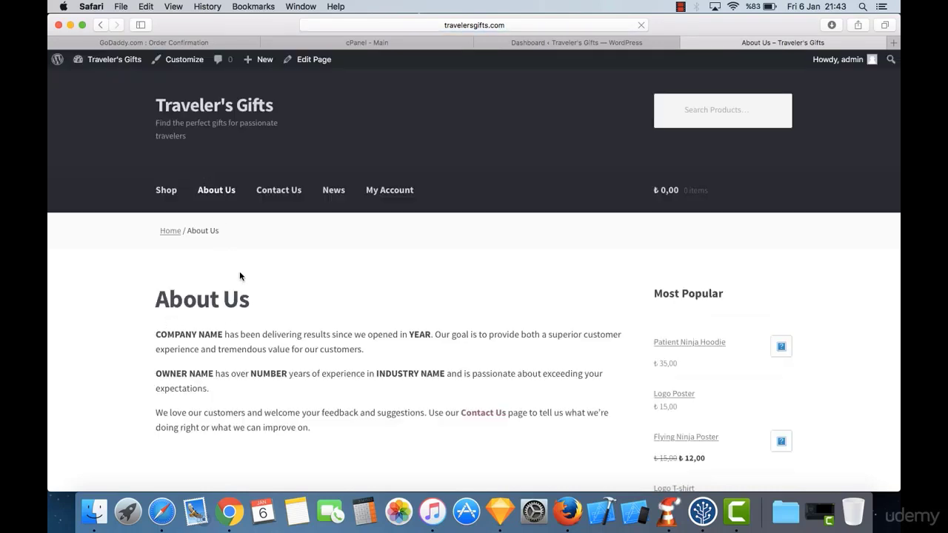
click(281, 193)
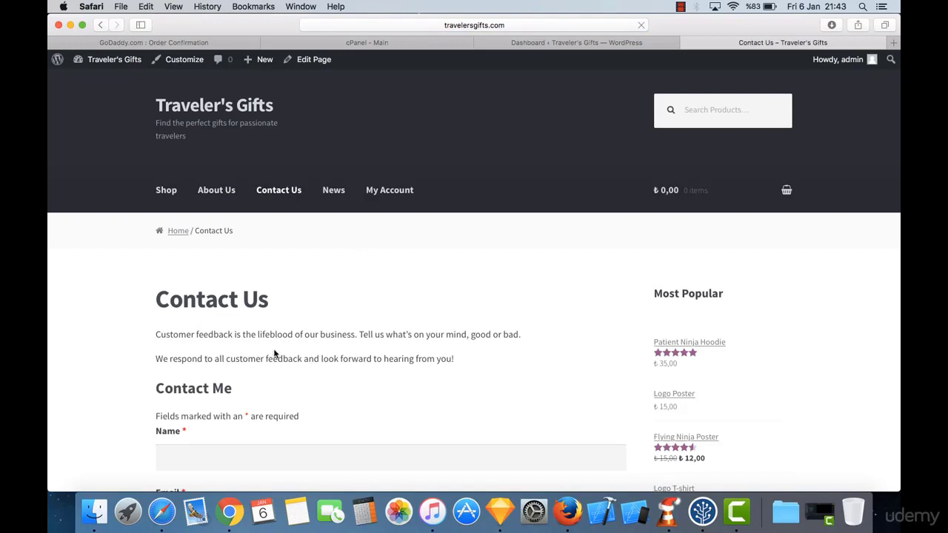
scroll(253, 335, down, 5)
scroll(253, 335, down, 3)
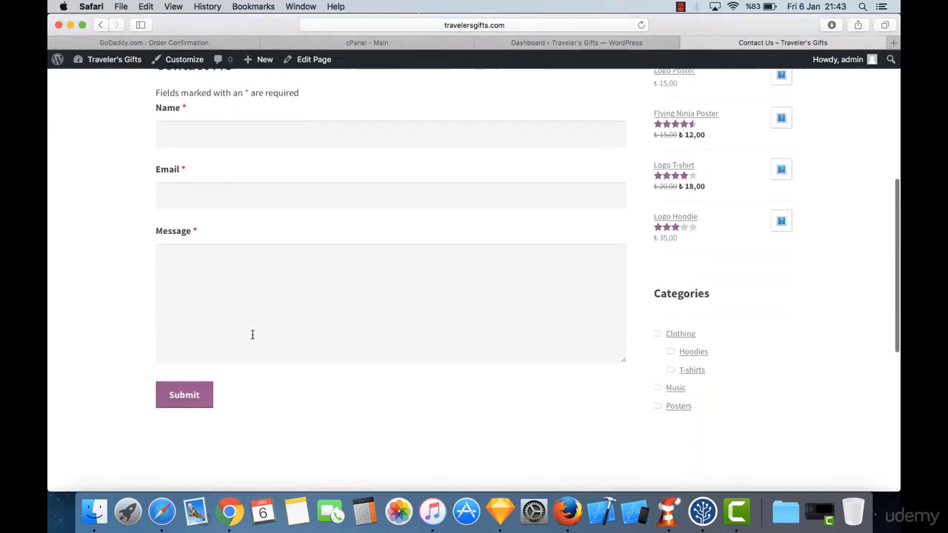
scroll(252, 334, up, 4)
scroll(352, 271, up, 6)
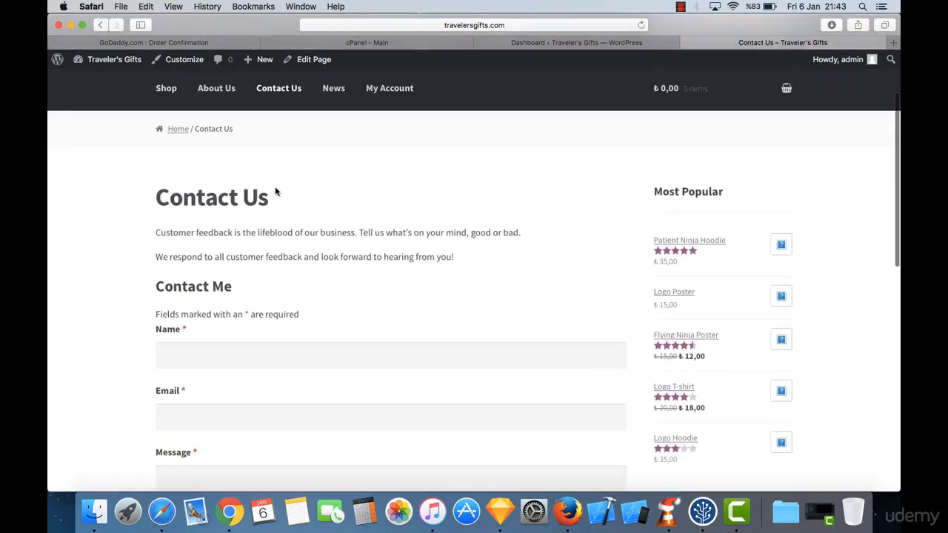
Step: Open the News page and read through the Hello world! post
click(337, 180)
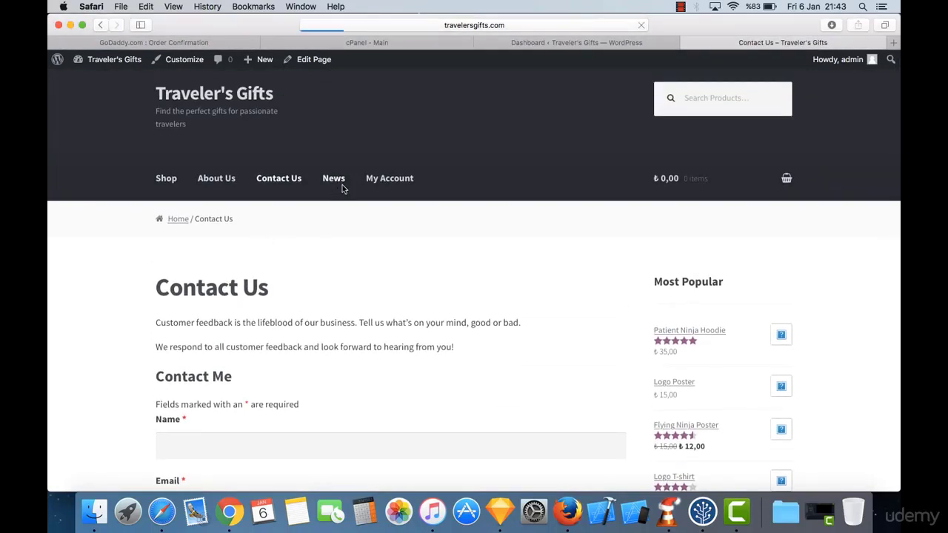
scroll(284, 294, down, 7)
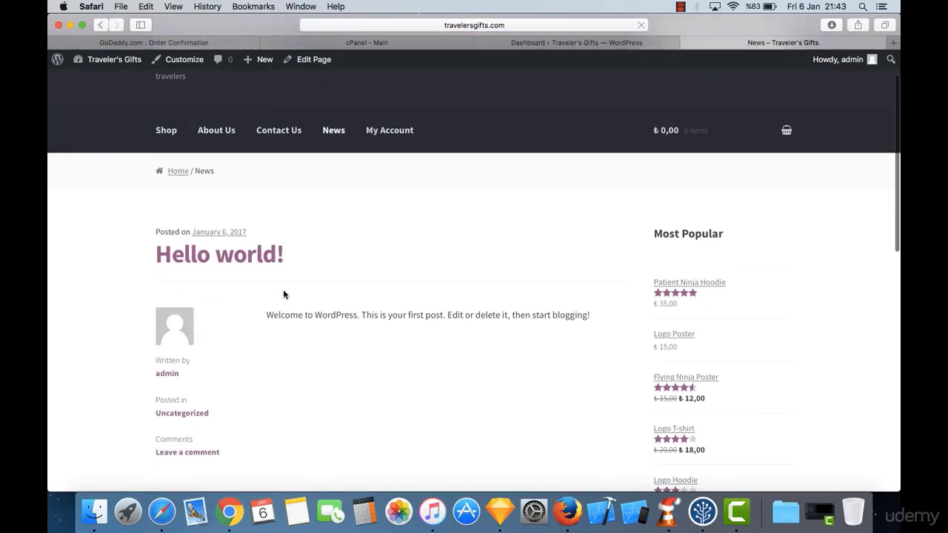
scroll(283, 294, down, 2)
scroll(283, 294, up, 6)
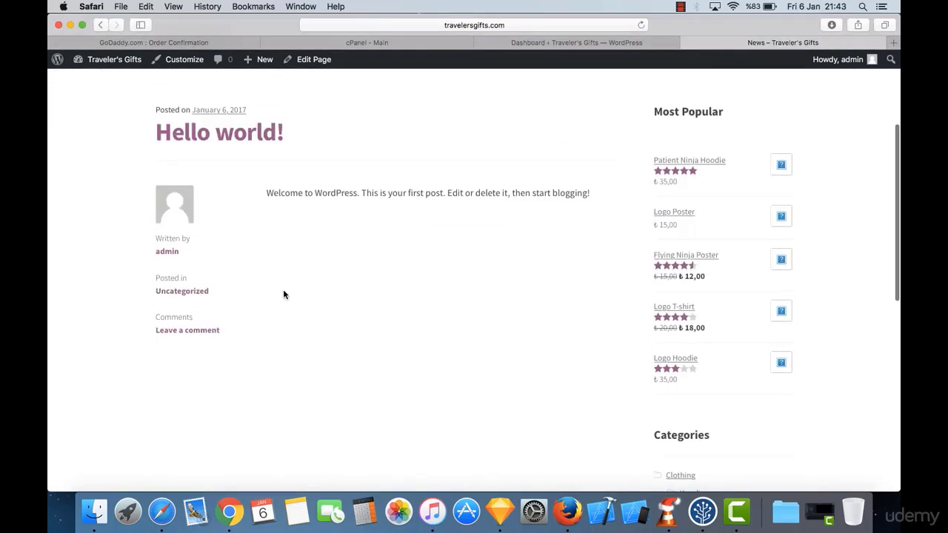
scroll(283, 295, down, 11)
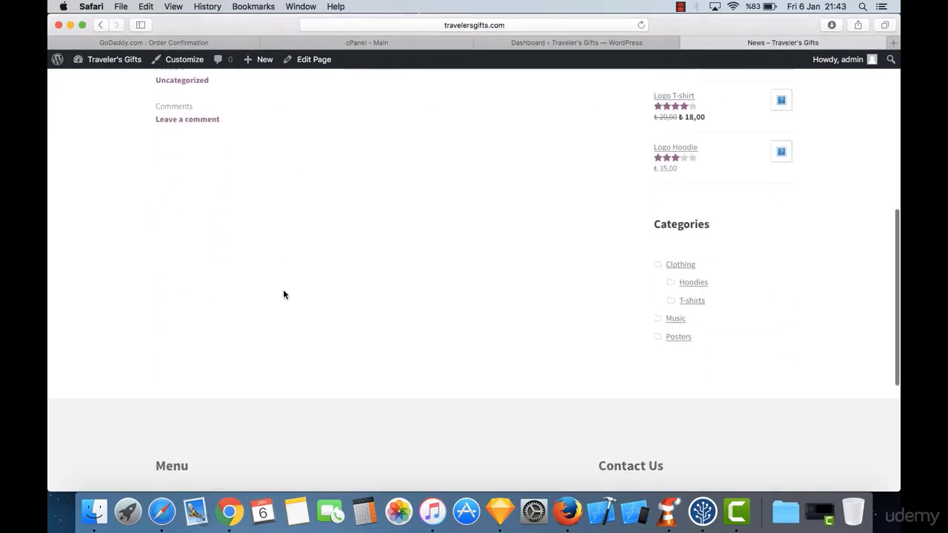
scroll(283, 294, up, 14)
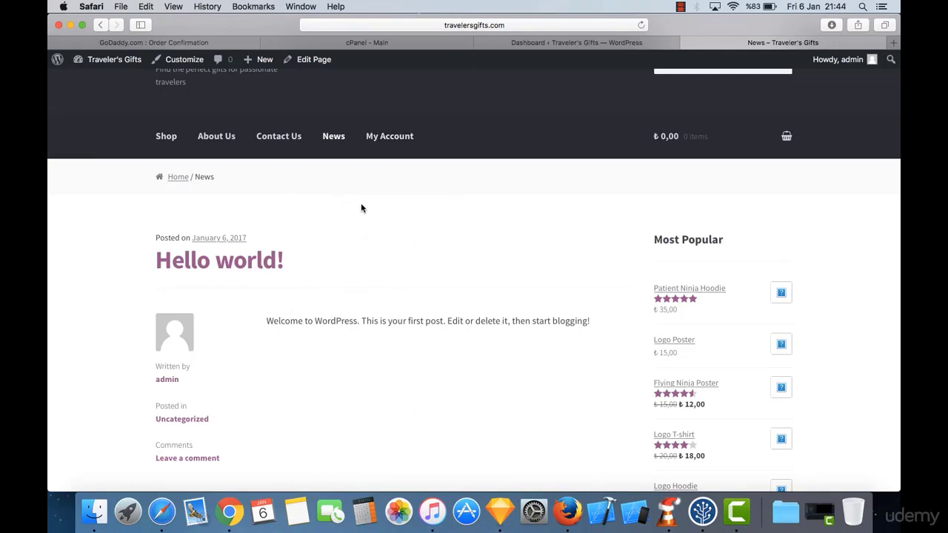
Step: Confirm My Account's Orders and Downloads sections are empty, then return to Shop
click(406, 140)
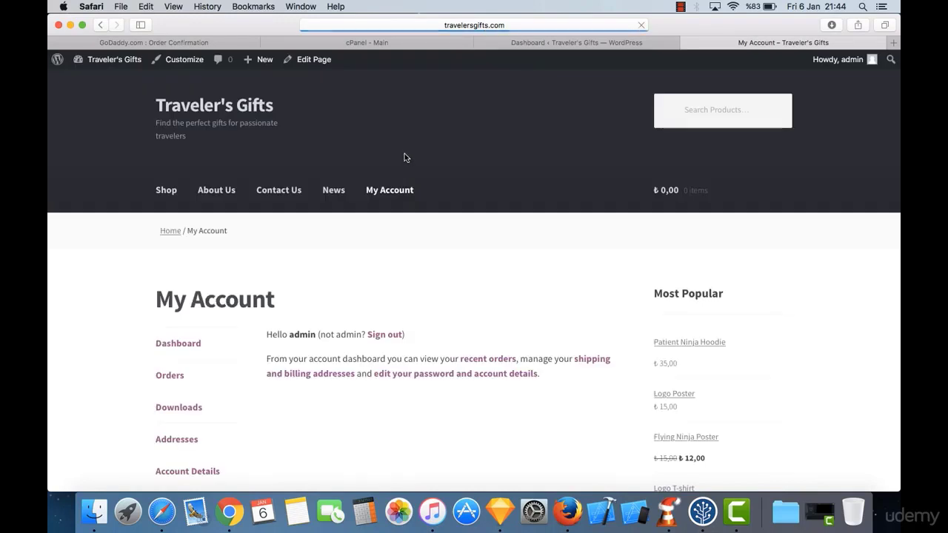
scroll(264, 320, down, 3)
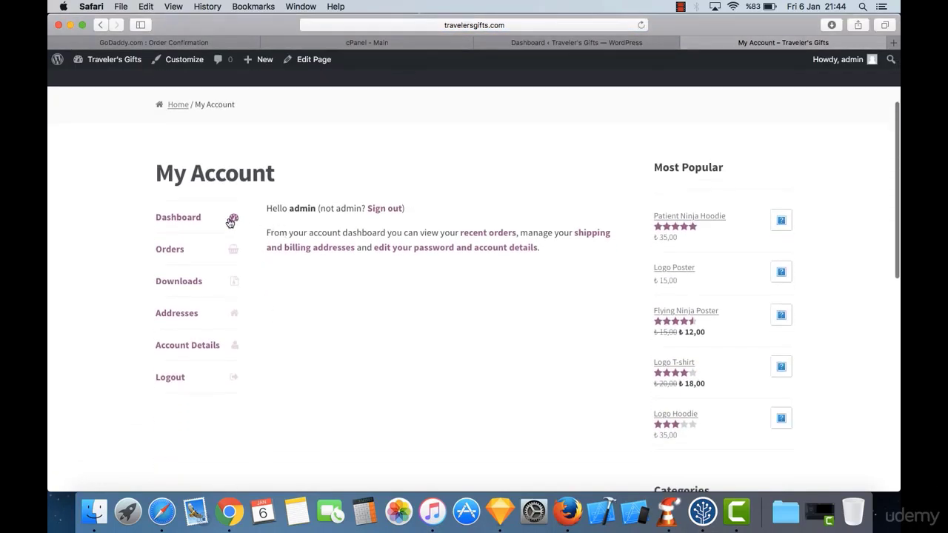
click(184, 259)
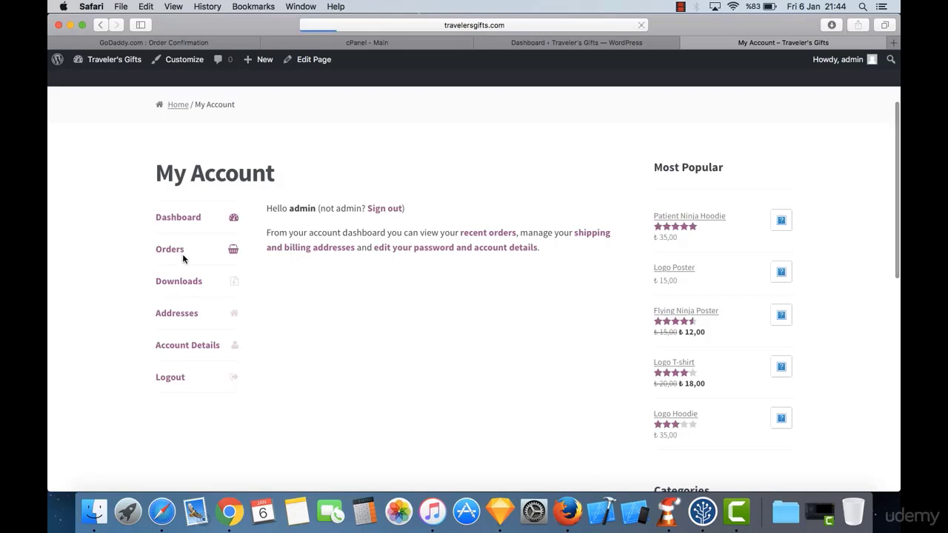
scroll(194, 365, down, 2)
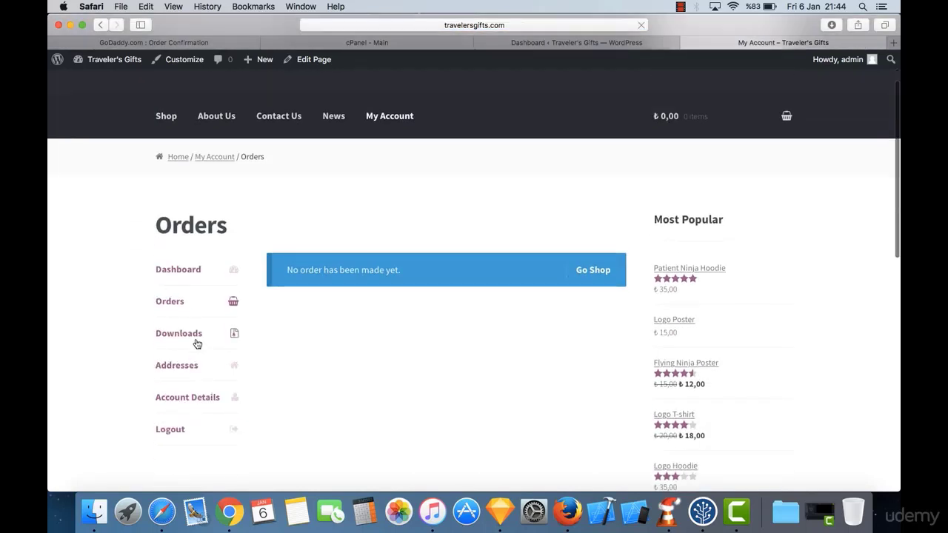
click(198, 340)
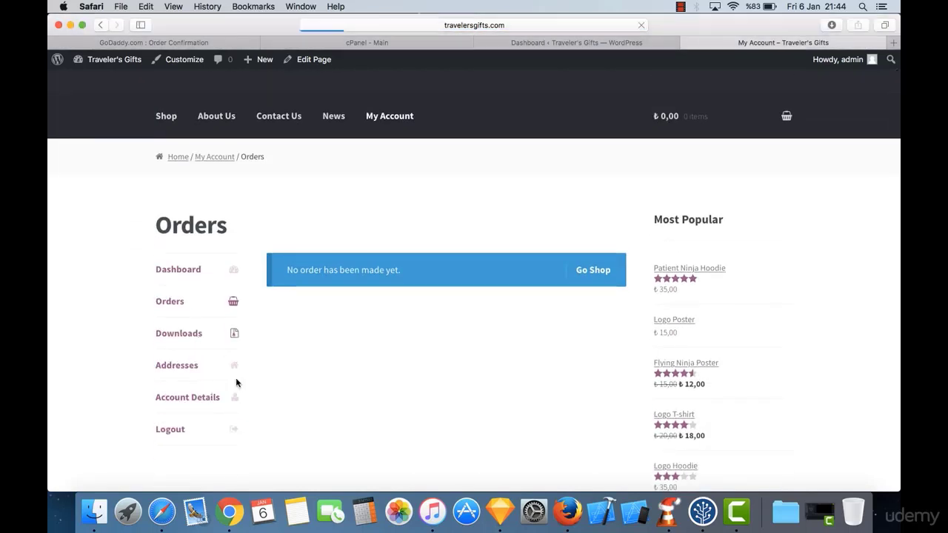
scroll(237, 384, down, 3)
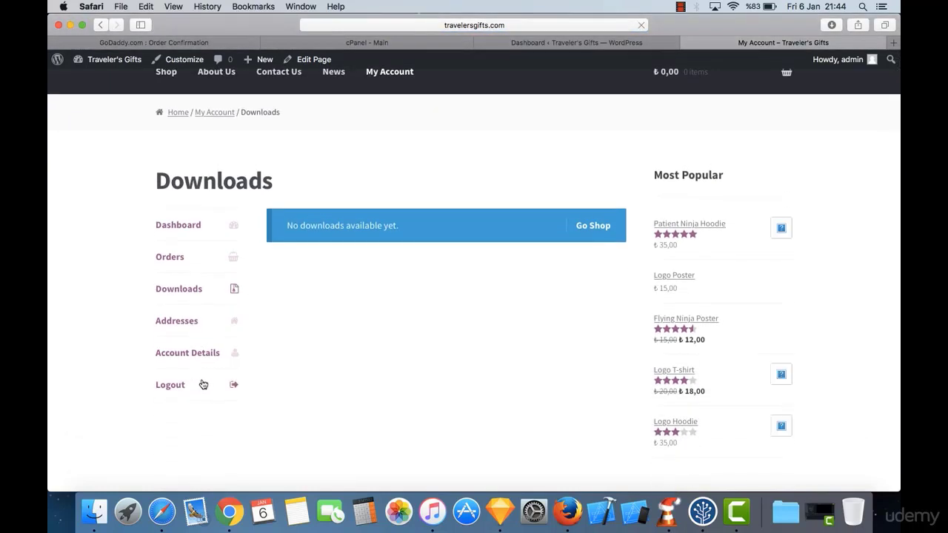
scroll(296, 314, up, 3)
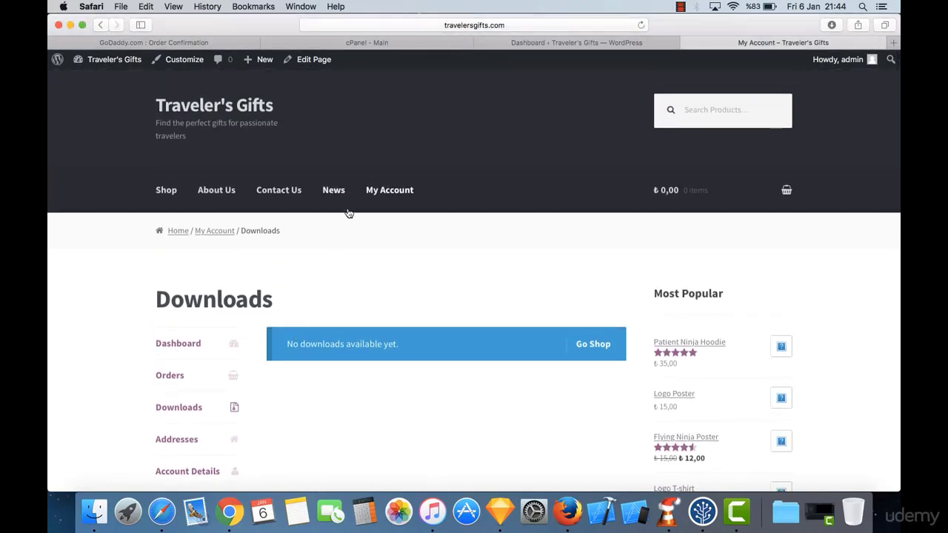
click(173, 190)
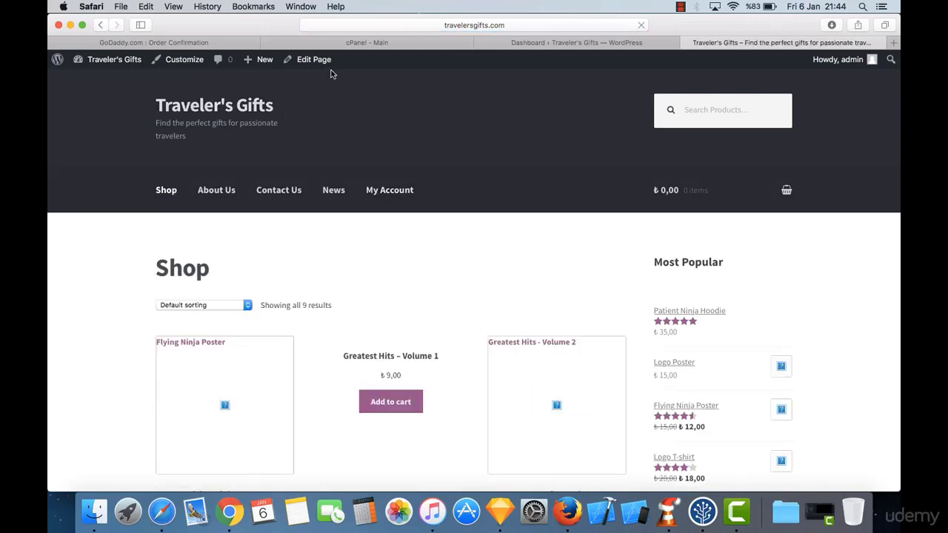
Step: Load travelersgifts.com/wp-admin/ in Safari, accepting the suggested address, to reach the Dashboard
click(502, 25)
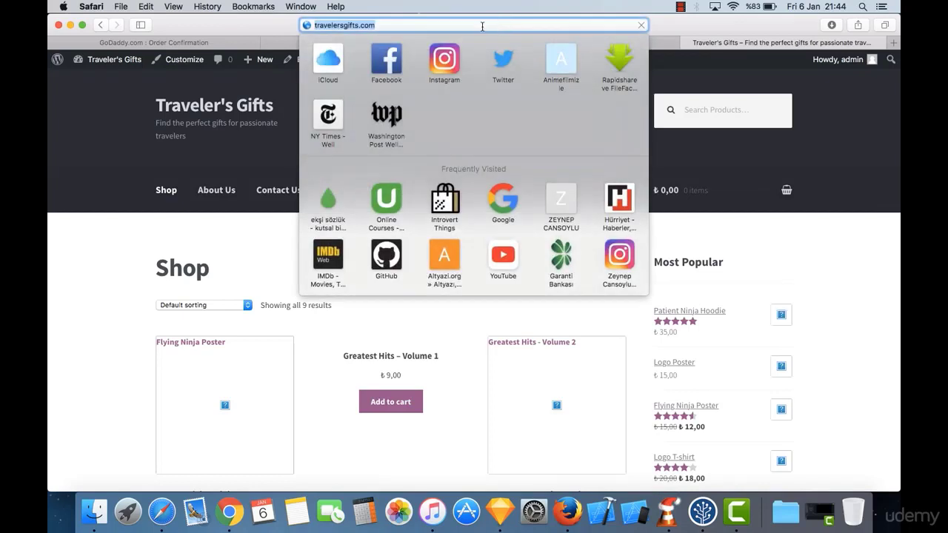
click(115, 134)
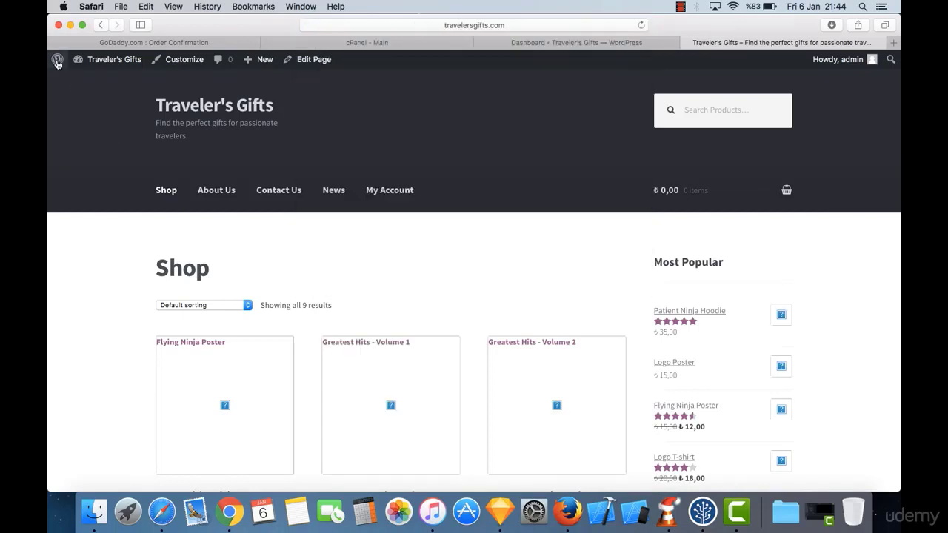
mouse_move(57, 67)
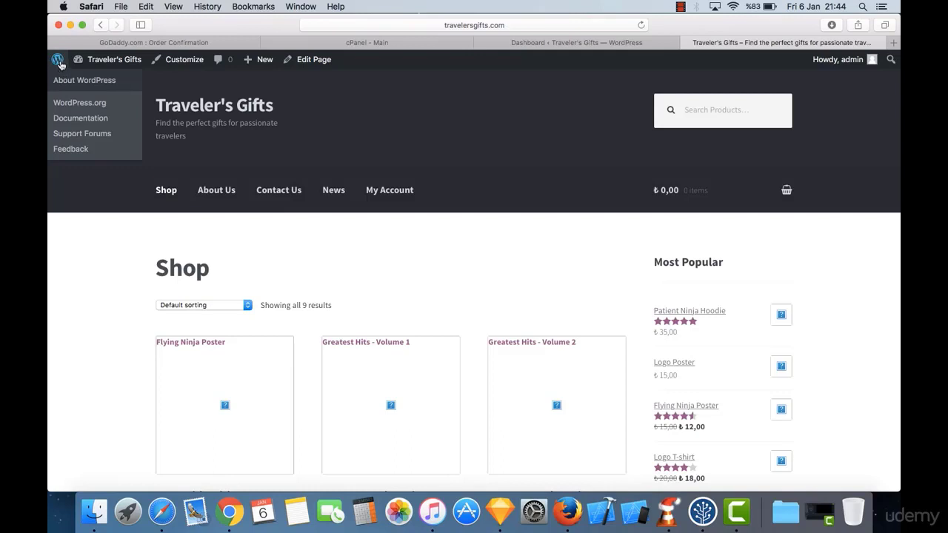
click(523, 24)
click(495, 26)
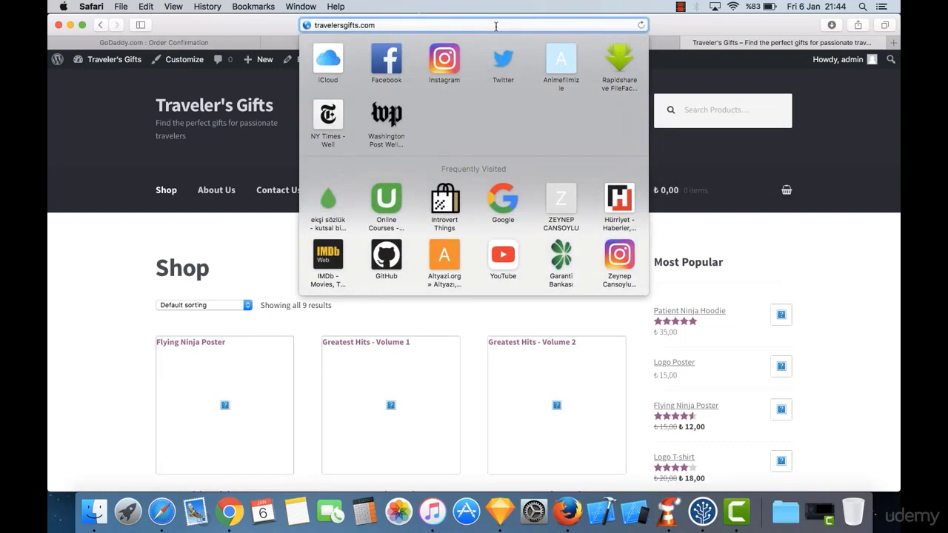
text(/w)
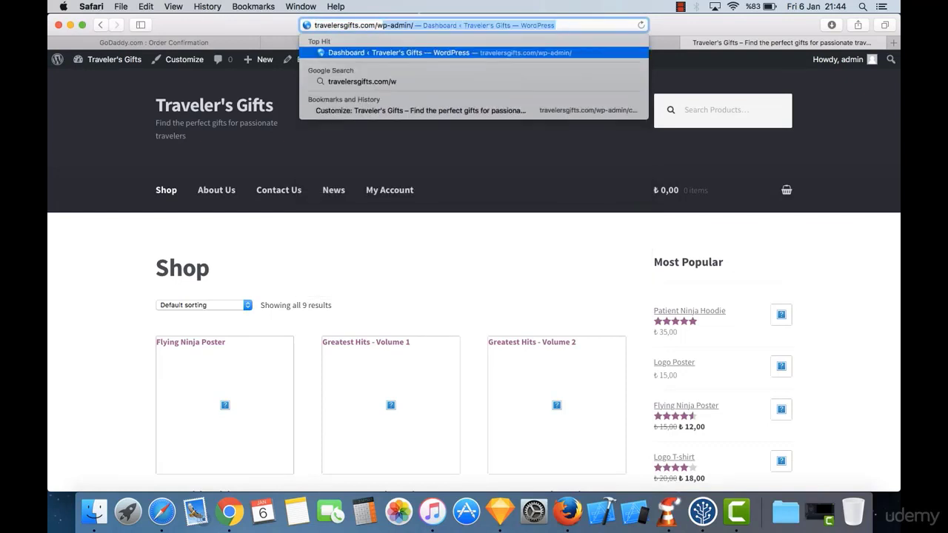
text(p-)
key(Right)
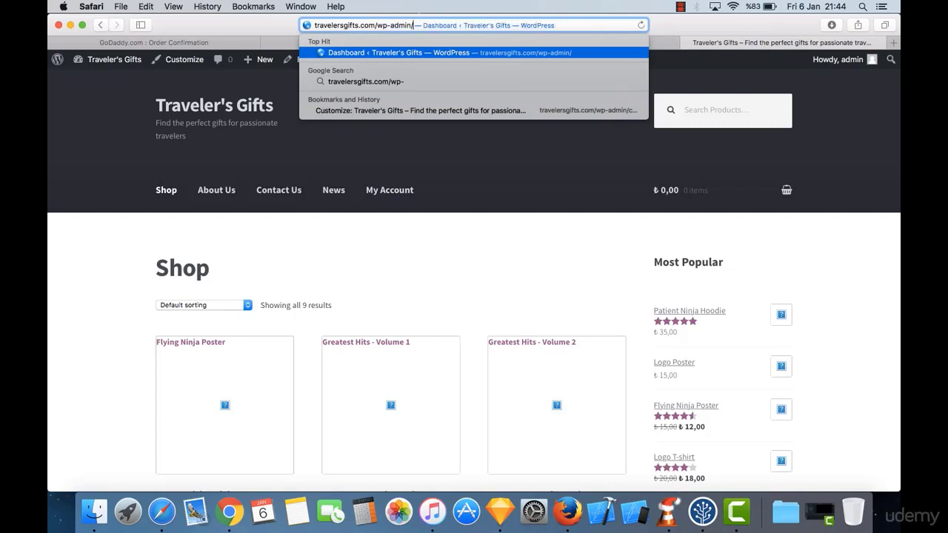
key(Return)
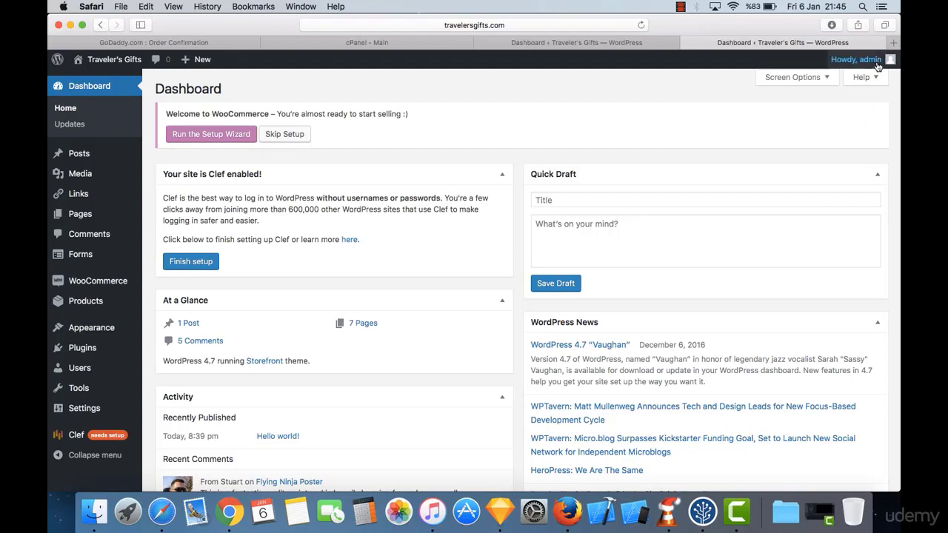
Step: Open the live Traveler's Gifts storefront in the second tab with Visit Site
mouse_move(863, 59)
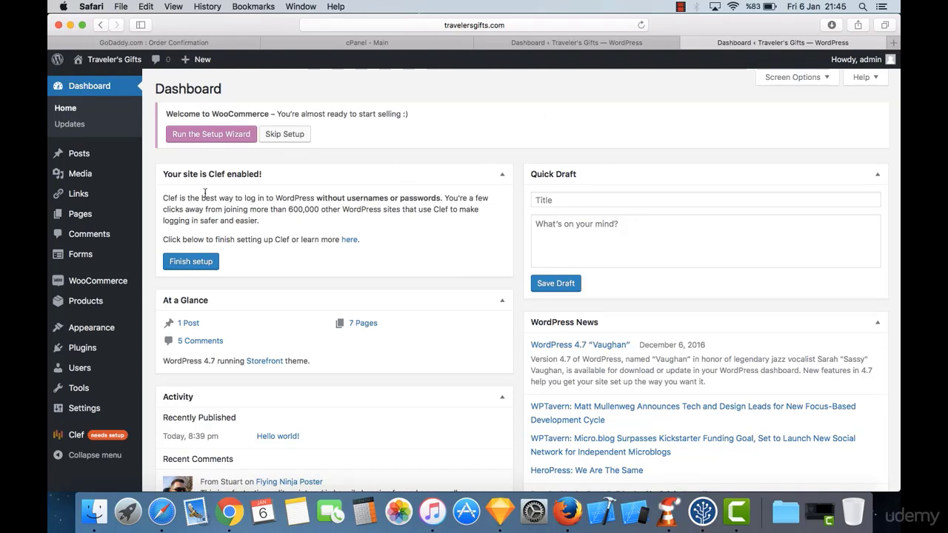
mouse_move(127, 187)
click(575, 48)
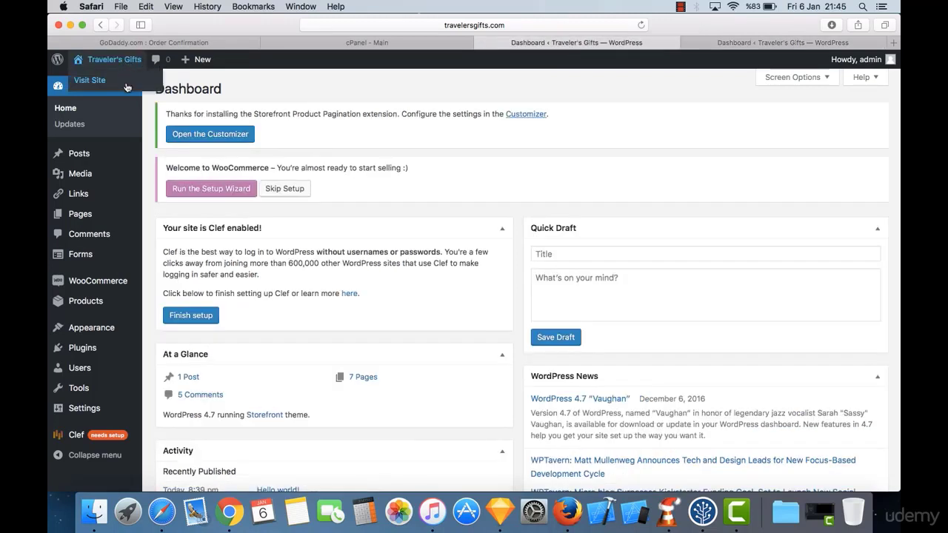
click(126, 82)
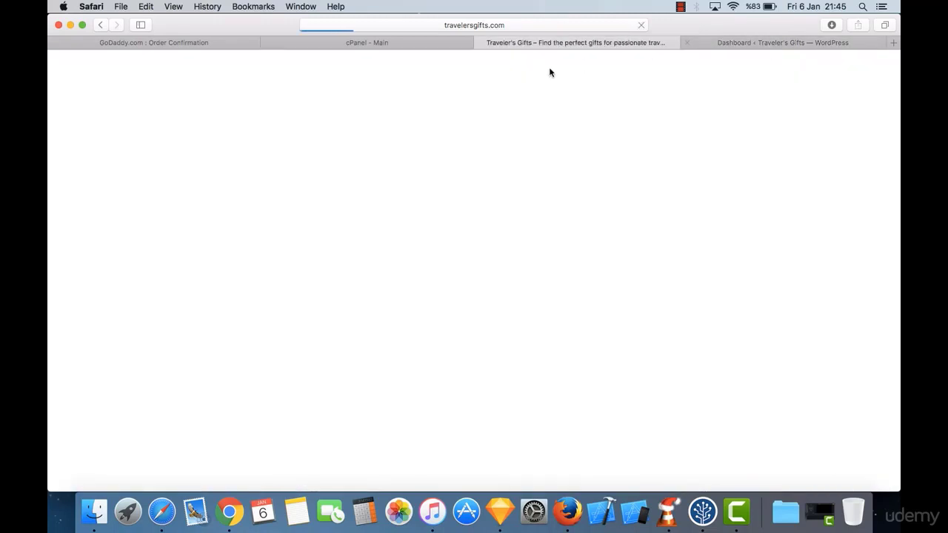
Step: Move the Dashboard tab left of the shop tab and end on the Dashboard
click(741, 45)
drag(741, 45, 665, 46)
click(704, 41)
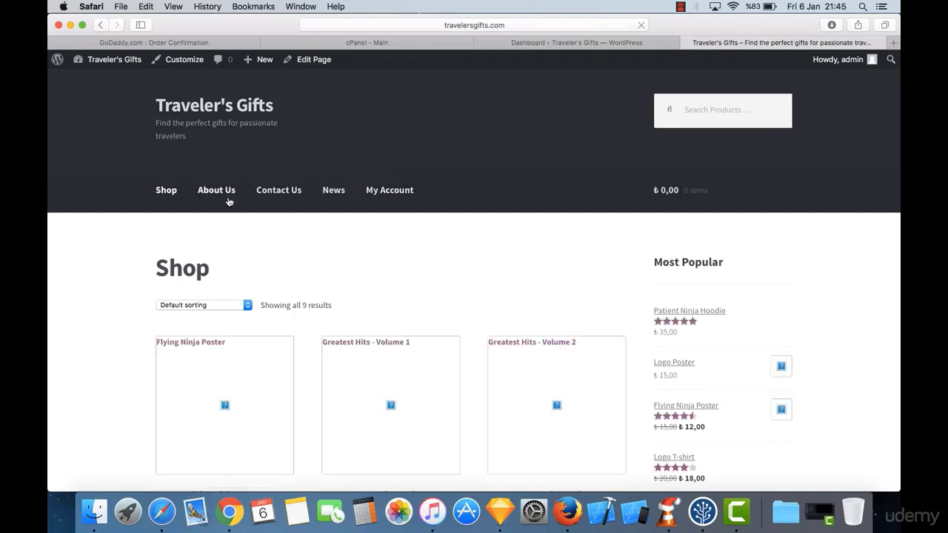
click(602, 46)
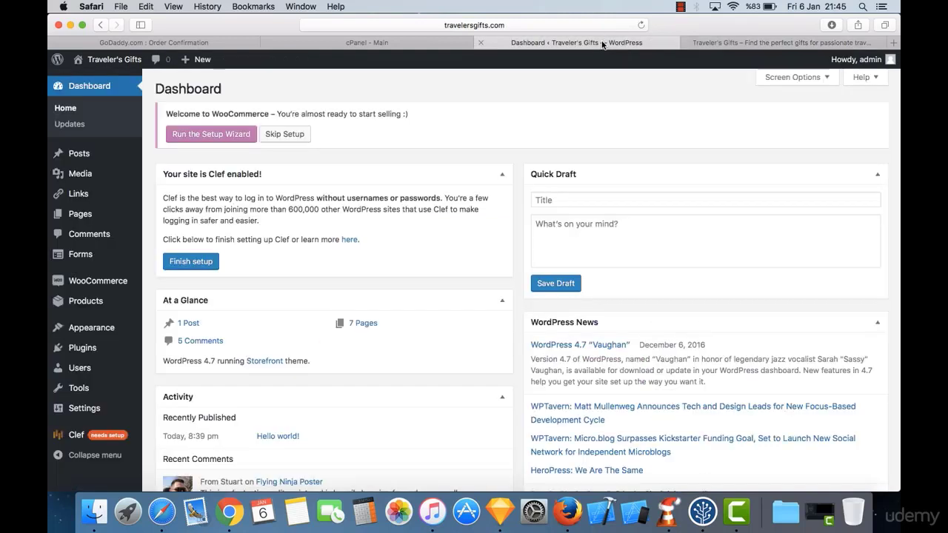
click(726, 45)
click(598, 43)
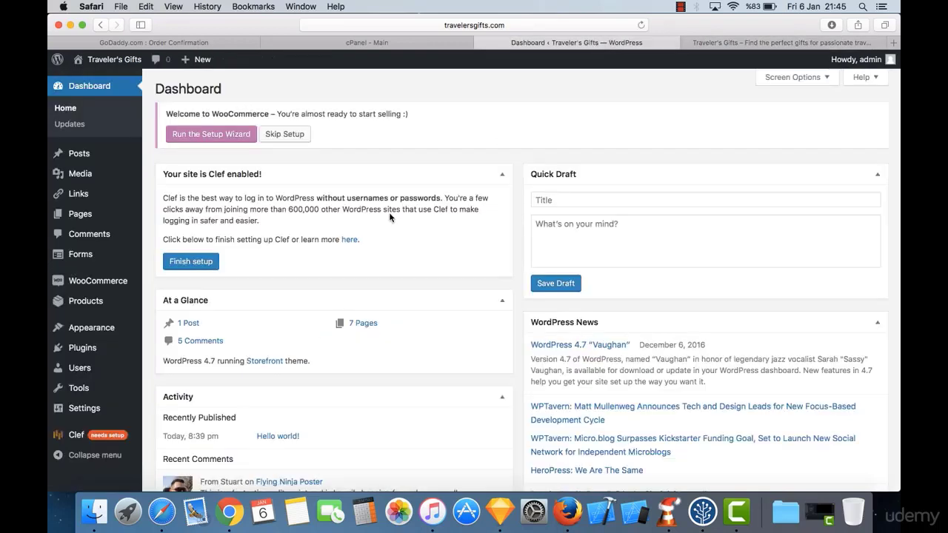
mouse_move(91, 215)
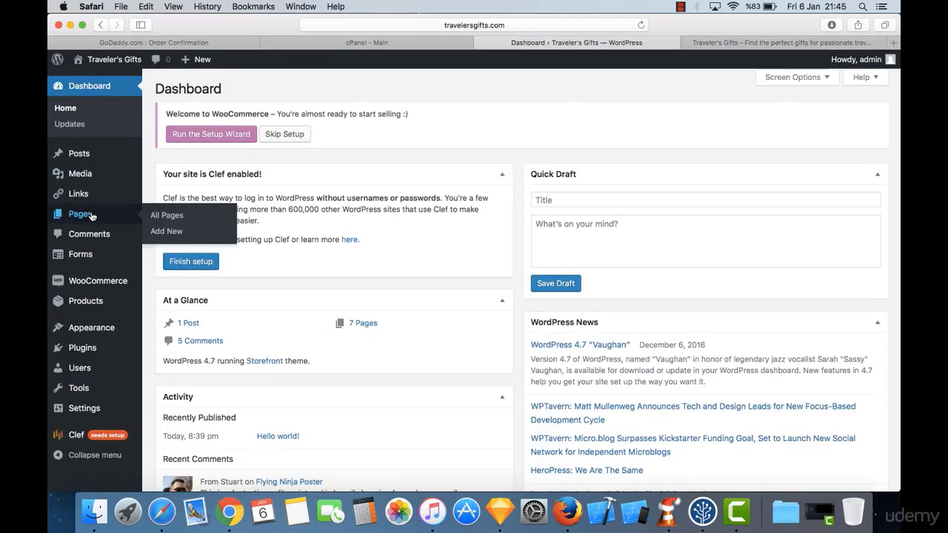
Step: From Pages > All Pages, open the About Us page for editing
click(182, 222)
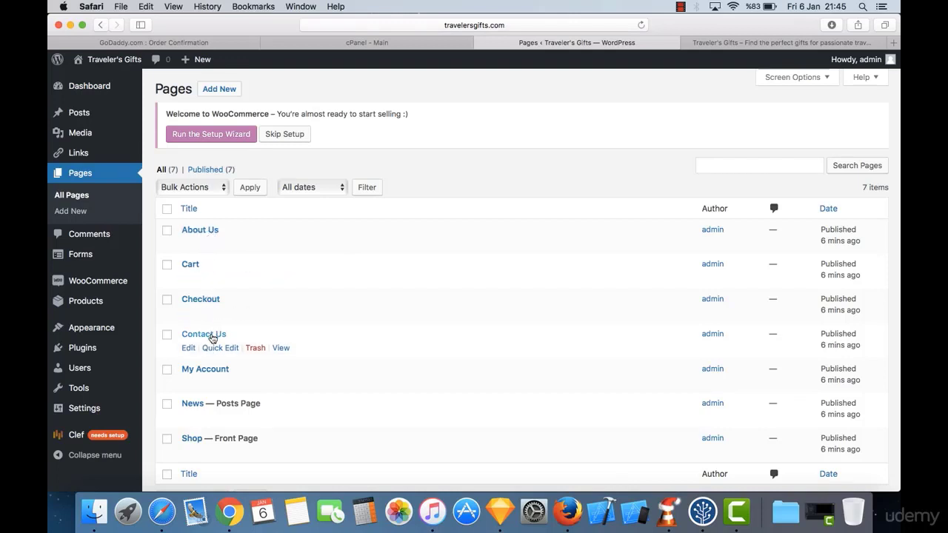
scroll(425, 353, down, 3)
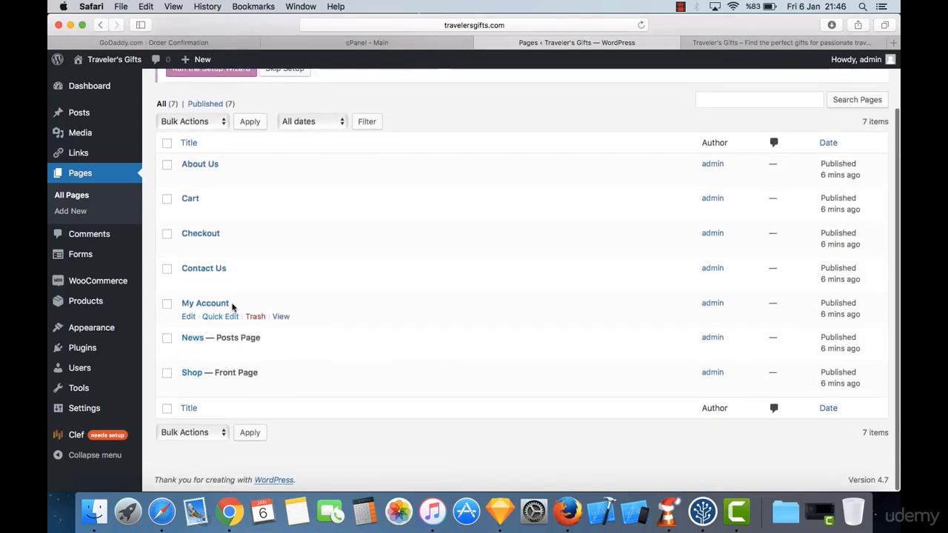
scroll(274, 160, up, 2)
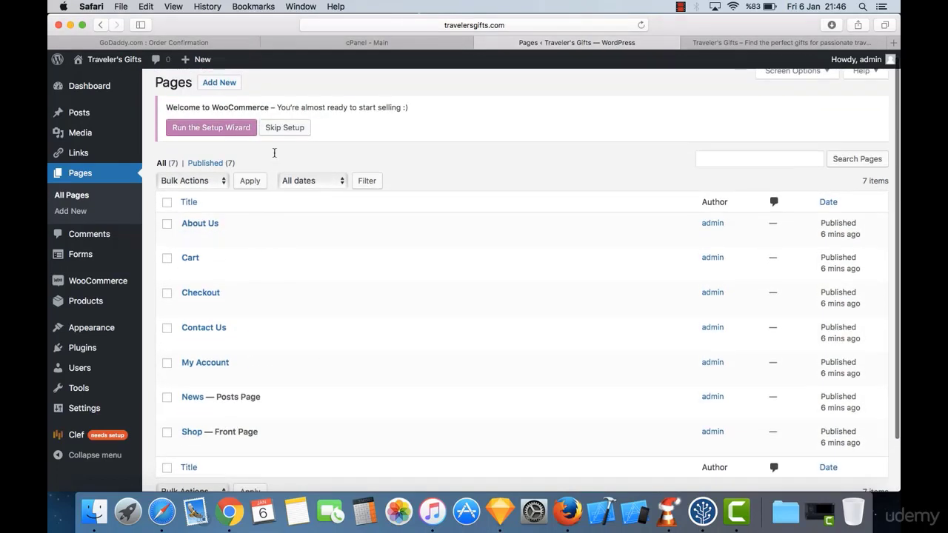
click(737, 42)
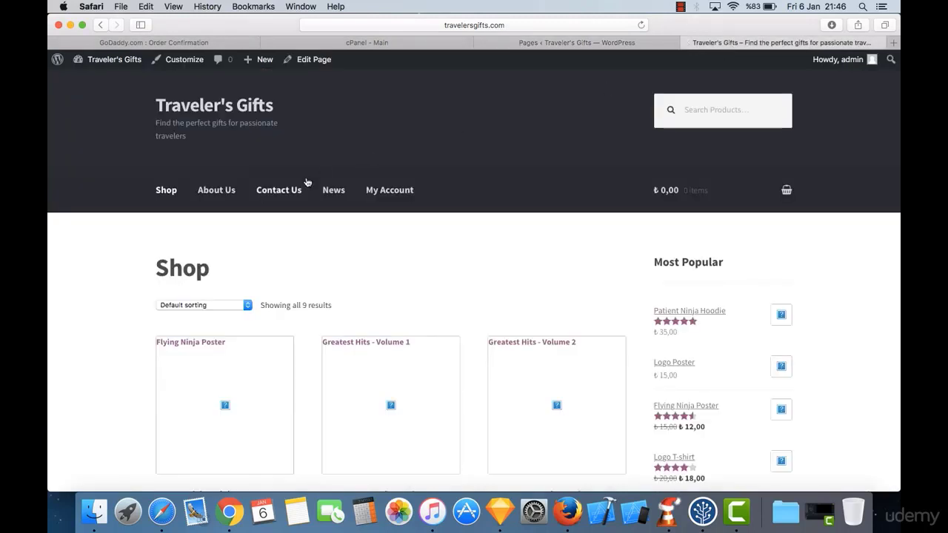
click(589, 45)
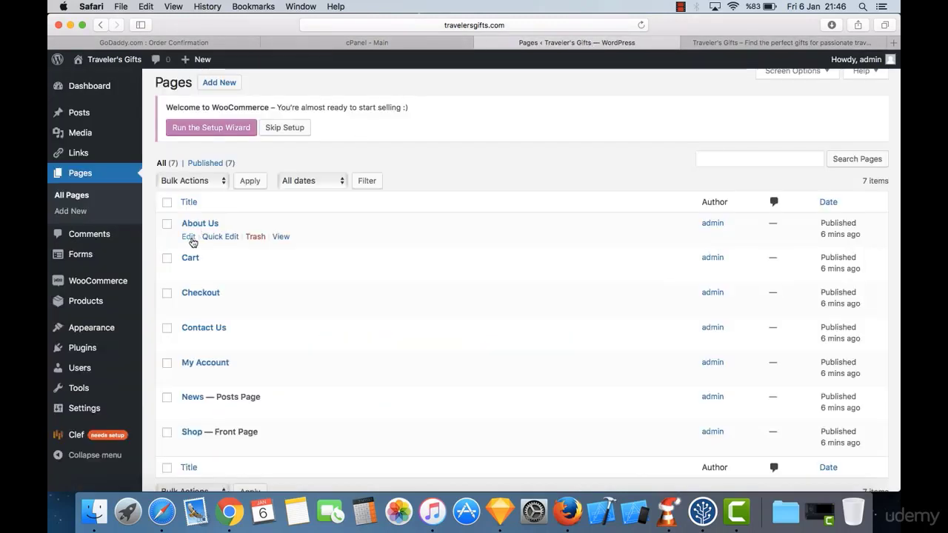
click(189, 237)
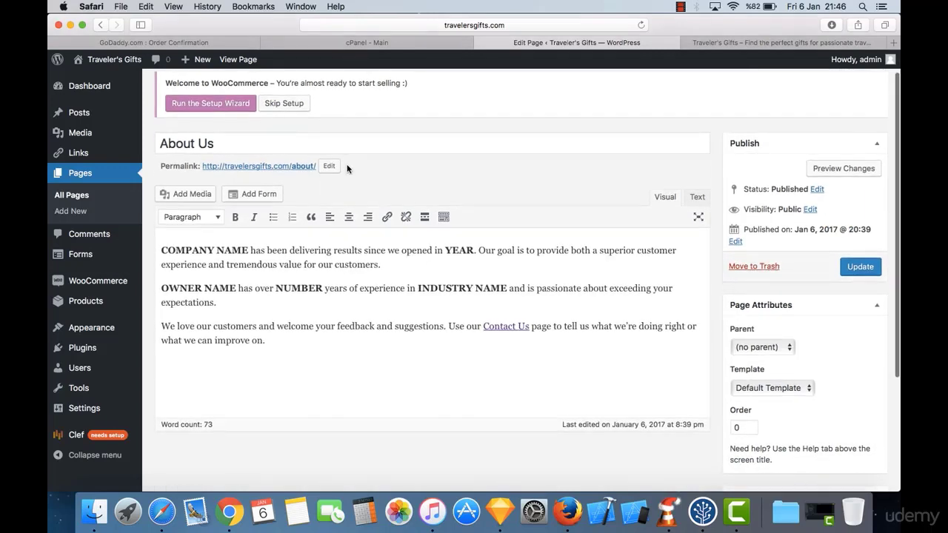
Step: Delete the placeholder company and owner paragraphs from the About Us text
scroll(347, 164, down, 2)
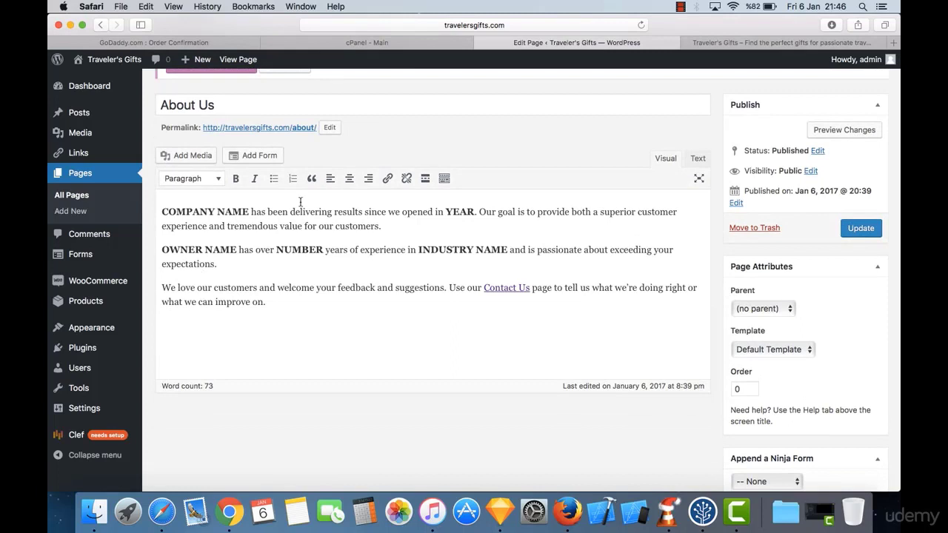
scroll(361, 155, up, 2)
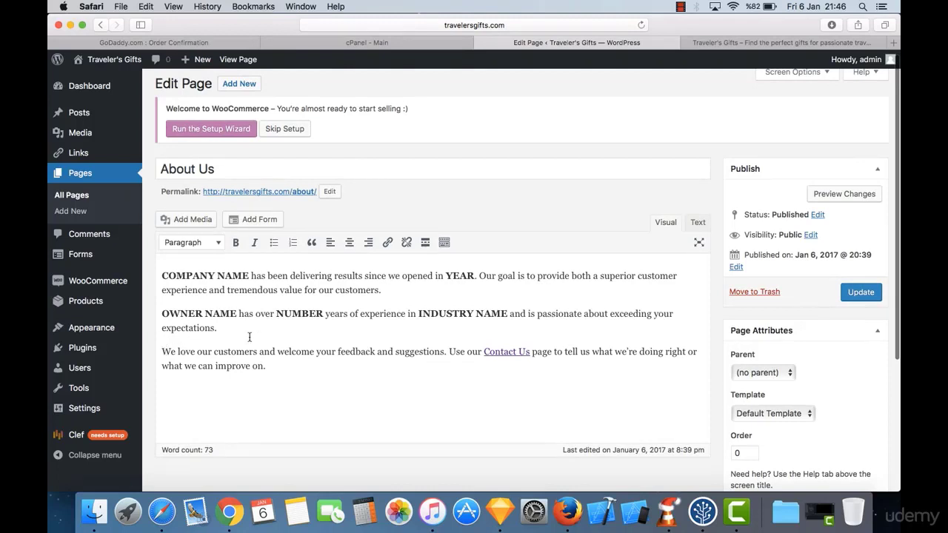
drag(249, 337, 122, 259)
key(BackSpace)
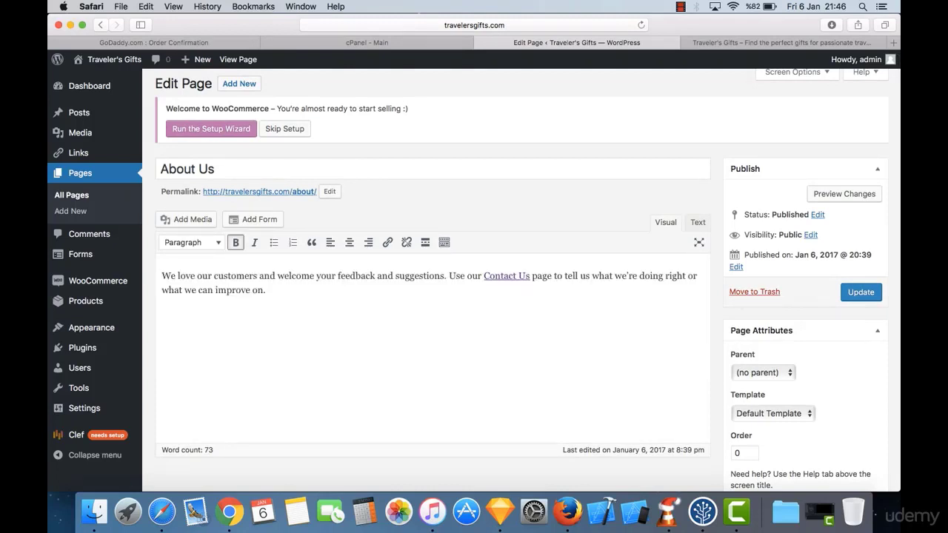
Step: Leave one empty line above the feedback paragraph, with the cursor on it
key(Return)
key(Return)
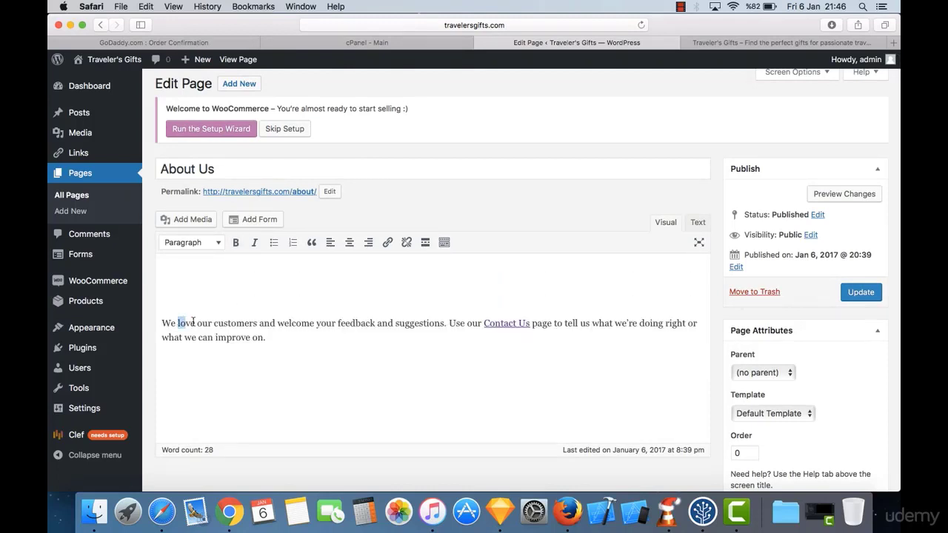
drag(178, 326, 268, 332)
click(269, 334)
key(BackSpace)
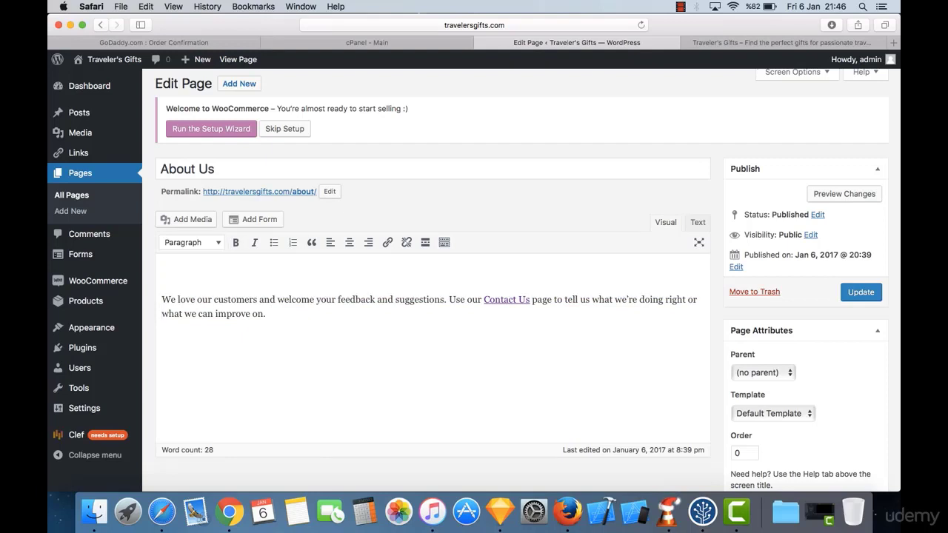
key(Down)
key(shift+Down)
key(shift+Down)
key(Up)
Step: Type the intro 'travelersgifts.com is a unique shop where you can find perfect gifts…' ending 'Just start…'
text(ravelersgifts.com is )
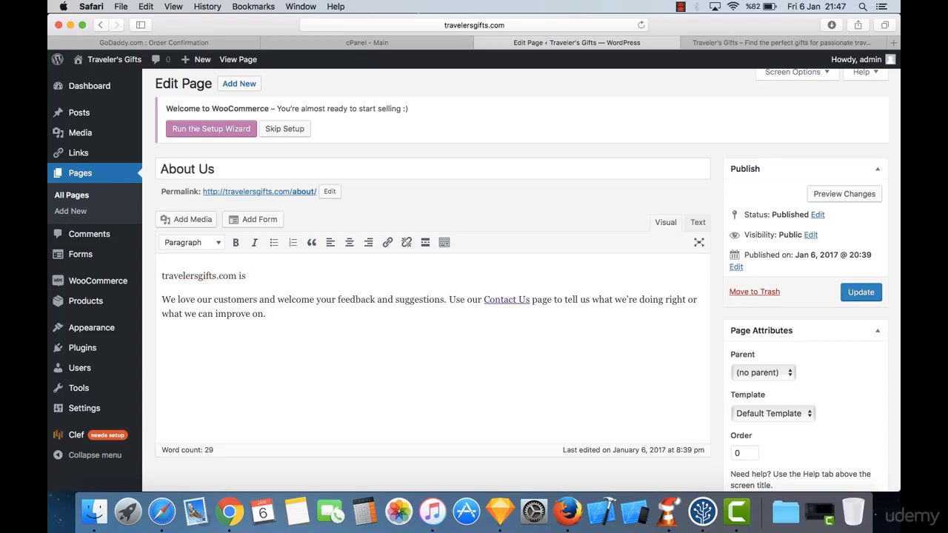
text(a unique shop where)
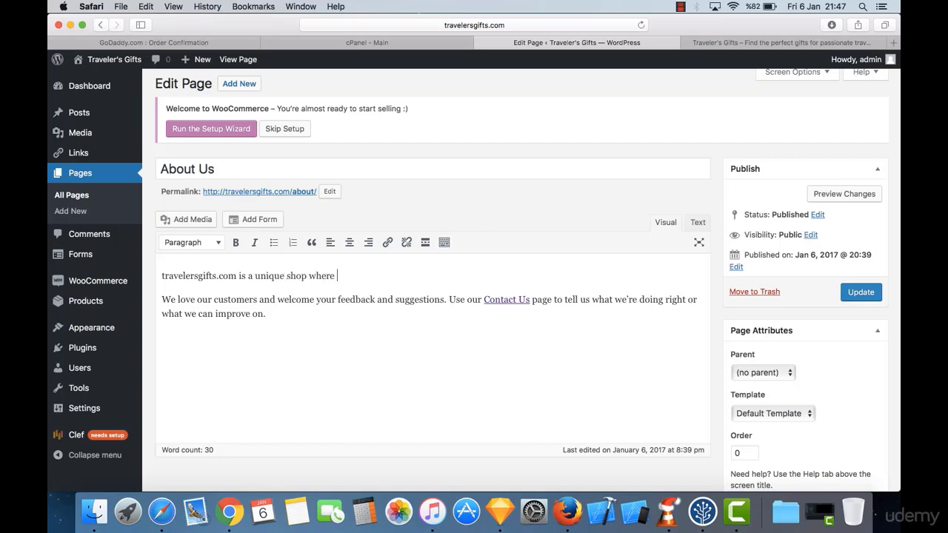
text( t)
key(BackSpace)
text(you can find perfect gifts )
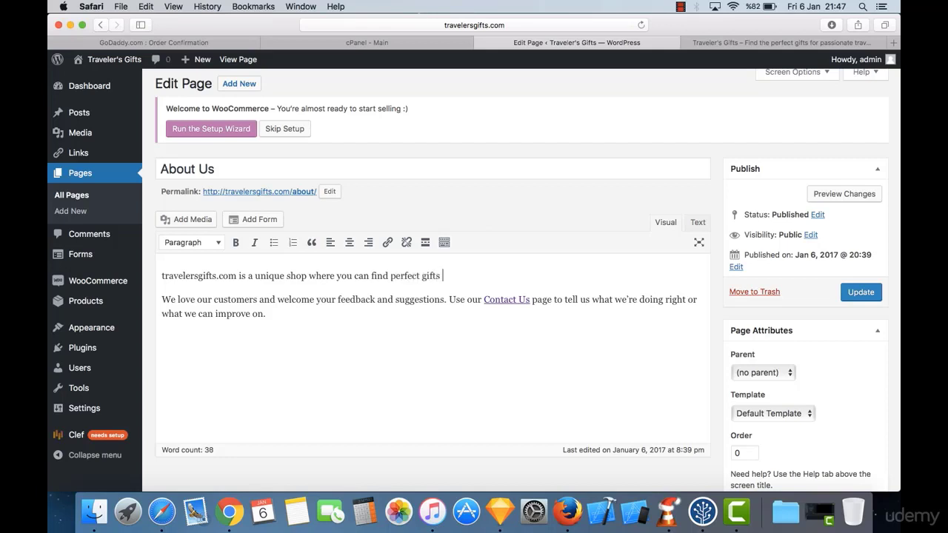
text(for your travee)
text(friend)
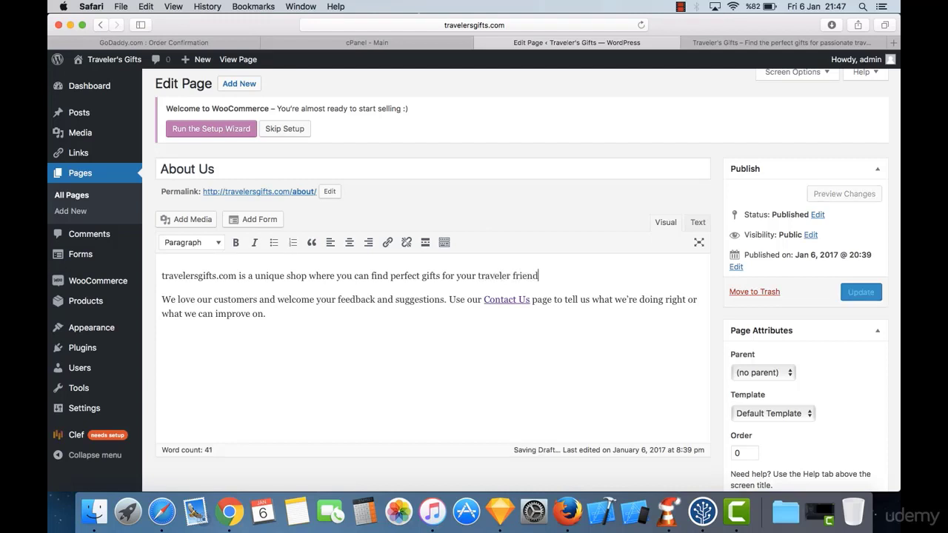
text(s, relatives)
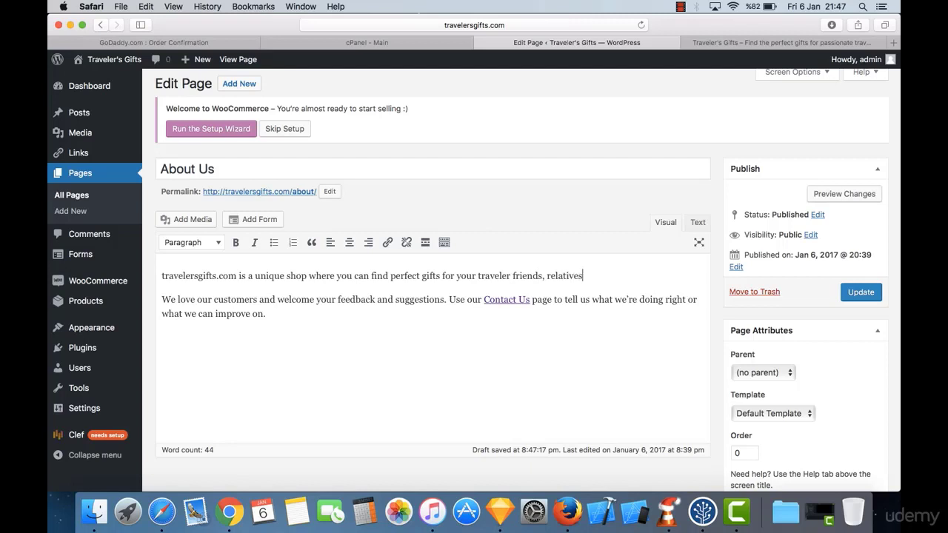
text( or yourself)
text(ves! Jus)
text(t start)
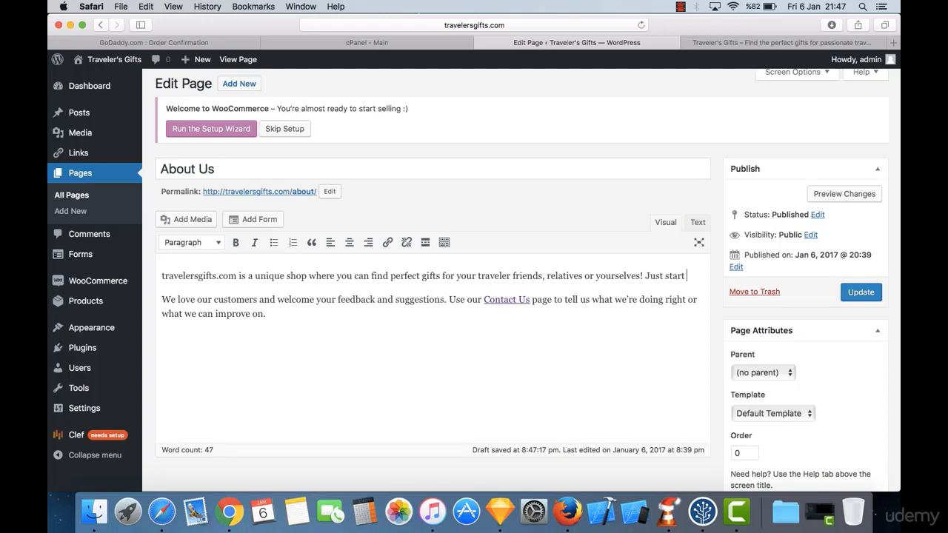
text( searching for yo)
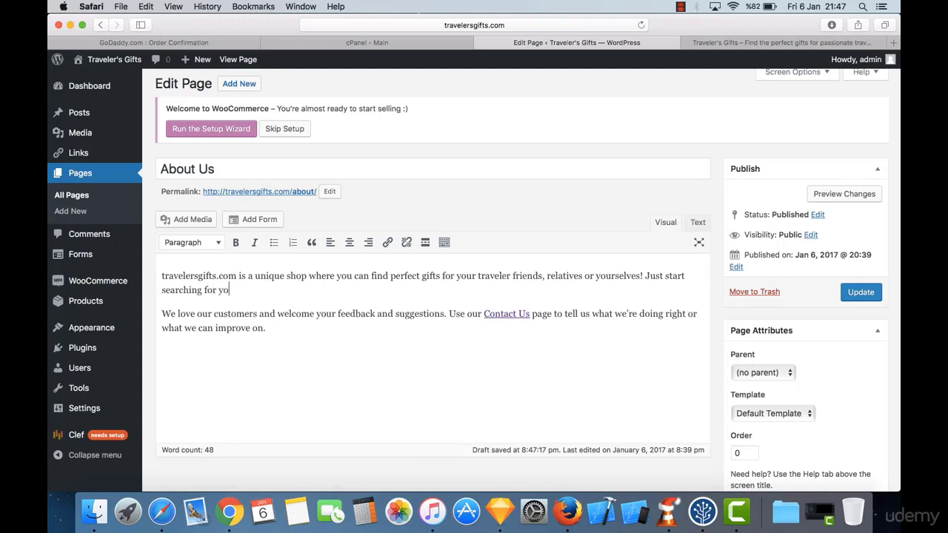
text(ur deream products and )
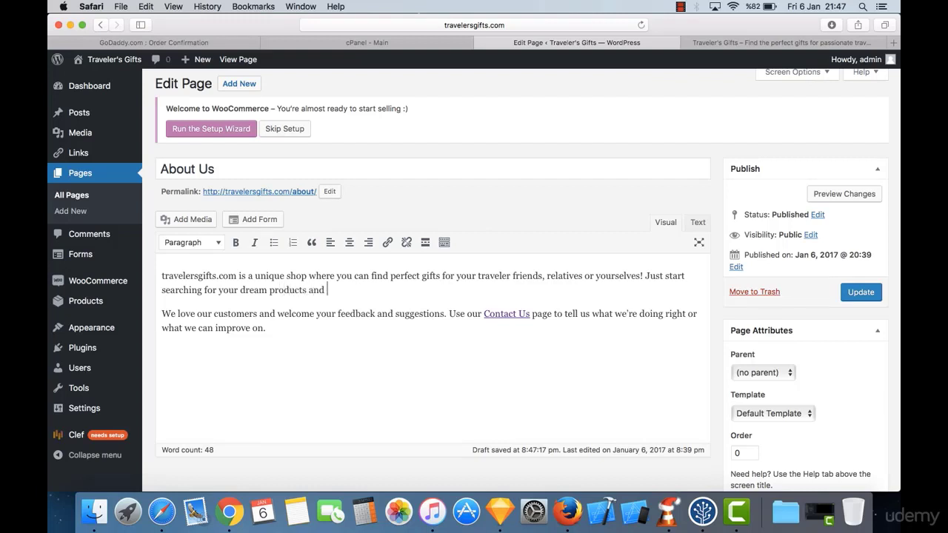
text(find your inspiration today!)
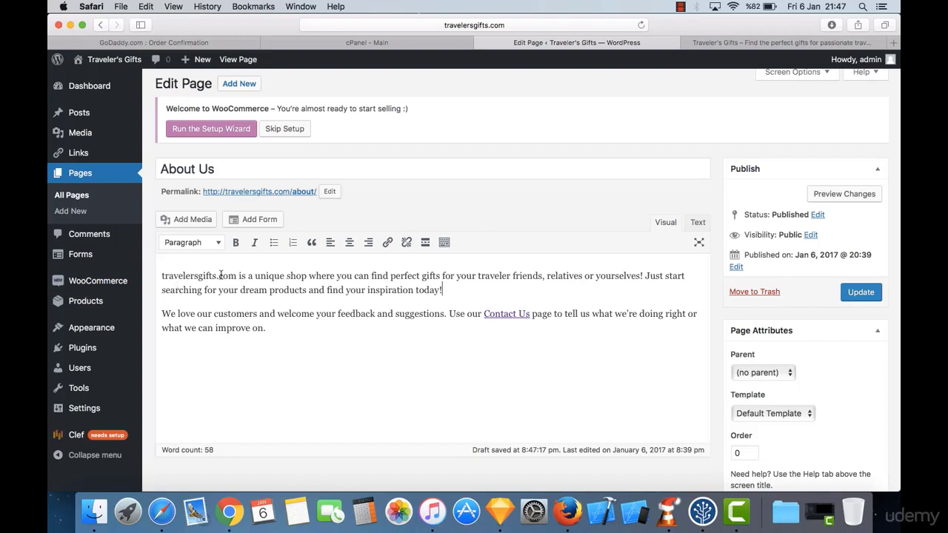
drag(237, 275, 160, 278)
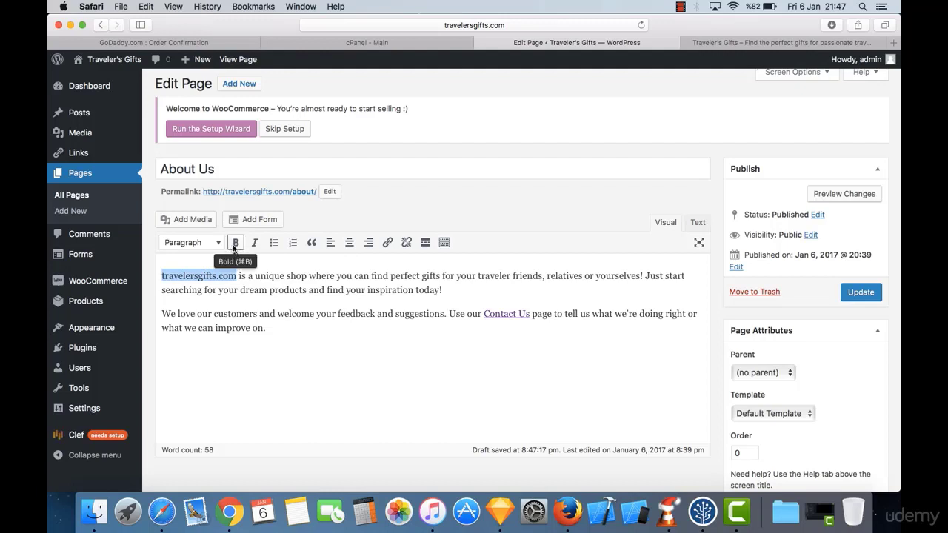
mouse_move(289, 275)
mouse_down()
mouse_move(311, 275)
mouse_move(300, 282)
mouse_up()
click(311, 276)
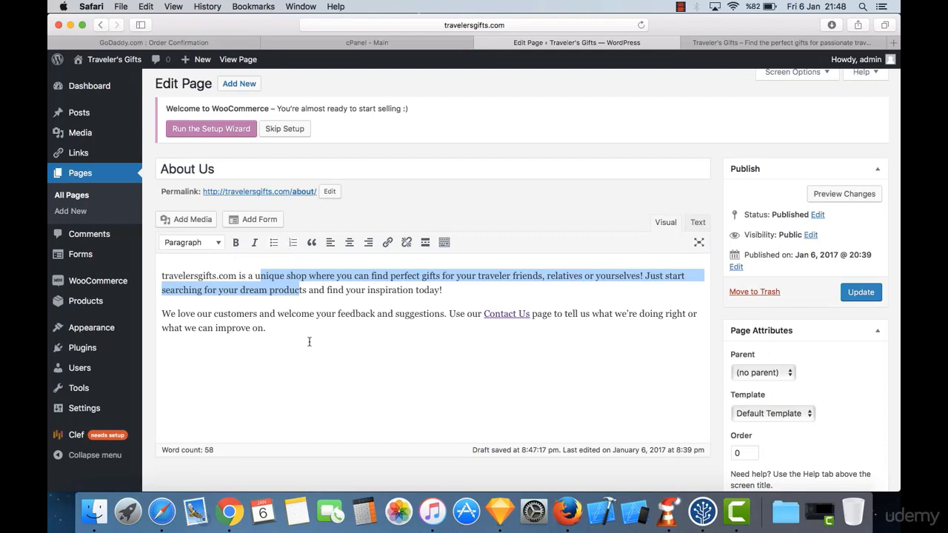
click(314, 307)
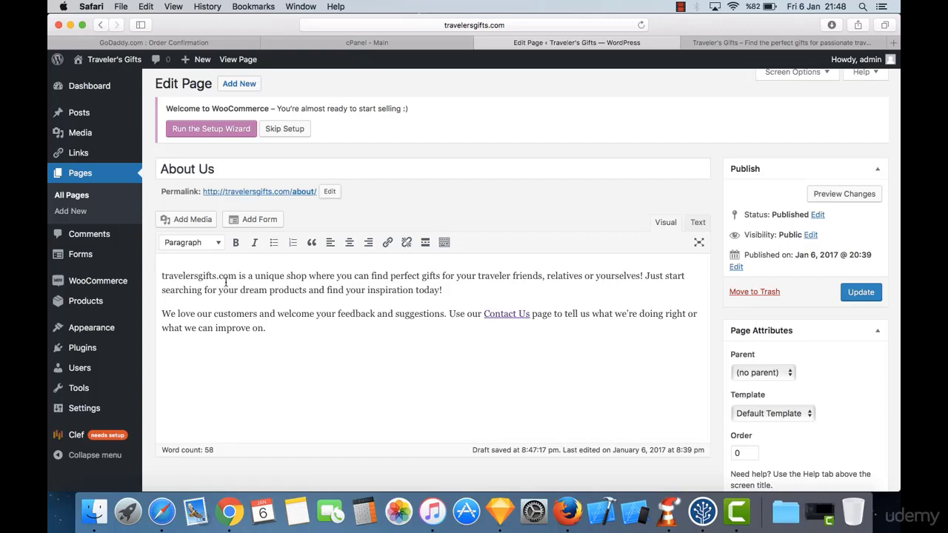
drag(238, 276, 152, 274)
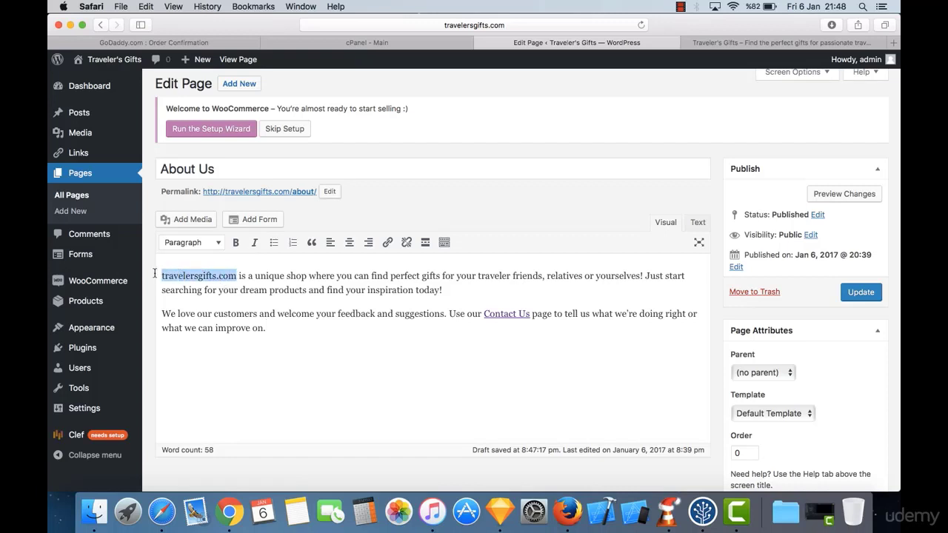
Step: Link the leading travelersgifts.com to travelersgifts.com and Update the About Us page
click(388, 244)
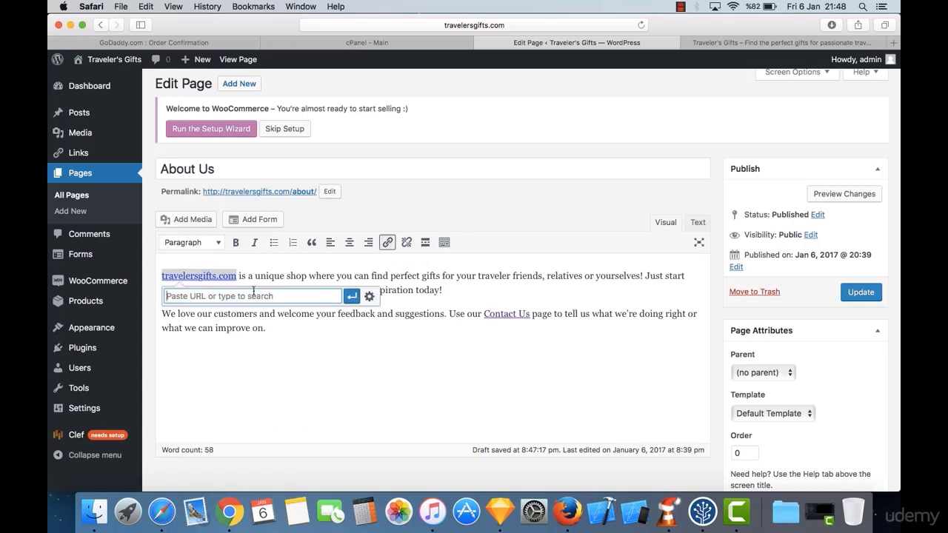
text(tr)
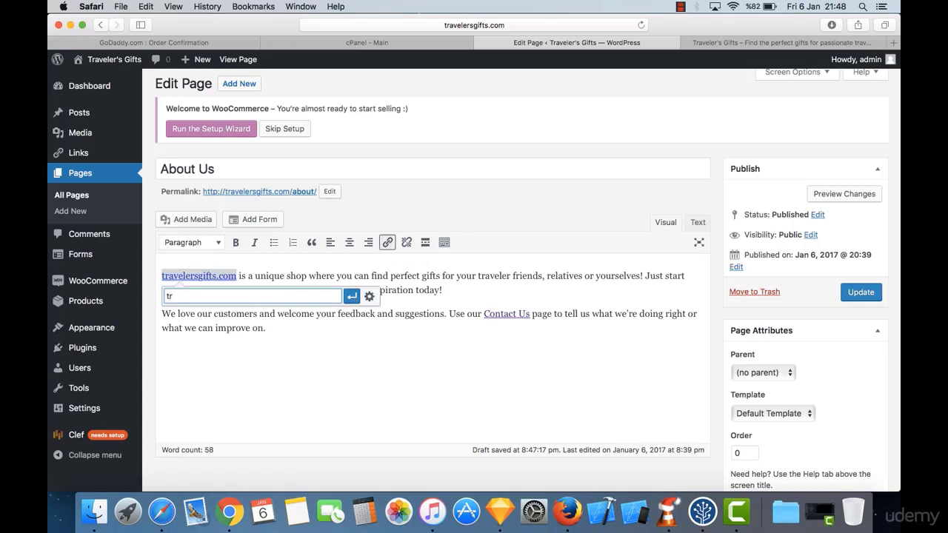
text(avelersgifts.com)
key(Return)
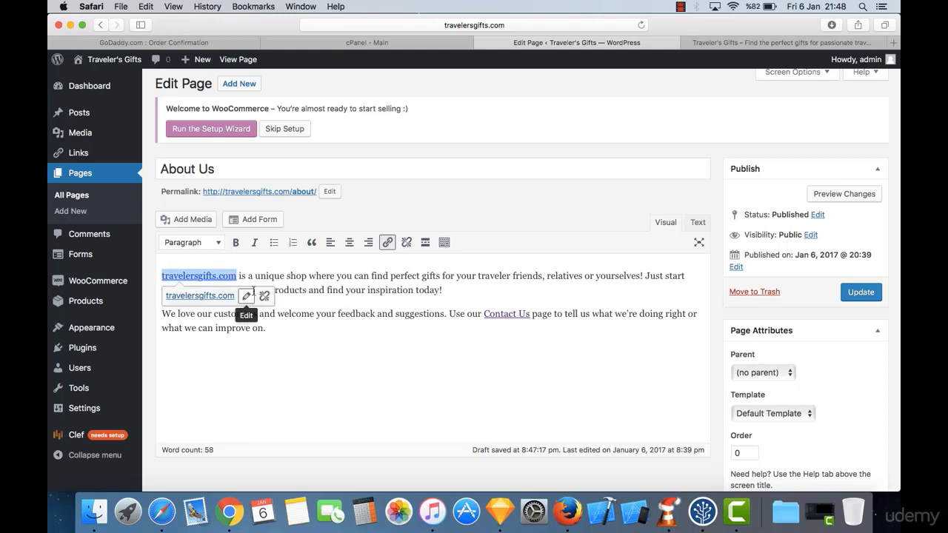
click(409, 348)
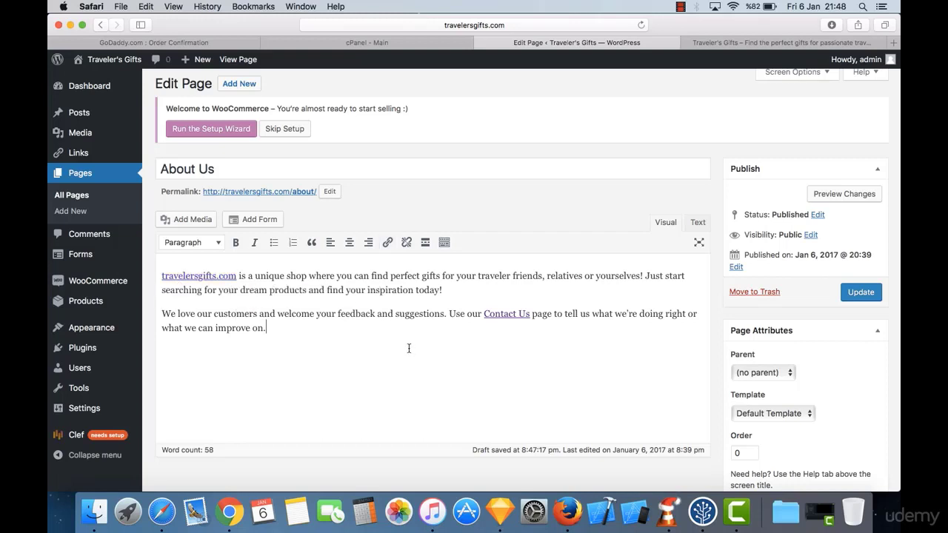
click(860, 292)
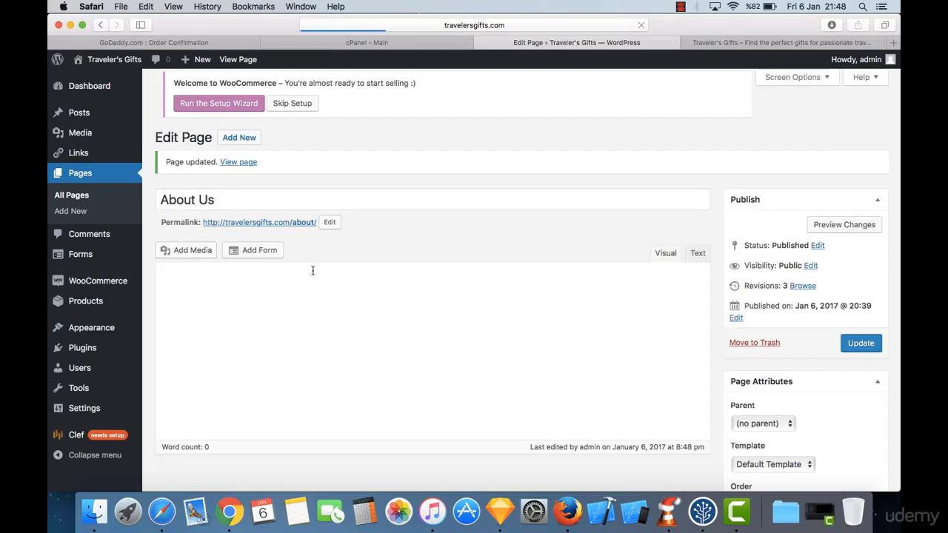
Step: On the live storefront, open About Us and follow its travelersgifts.com link to the Shop page
click(744, 46)
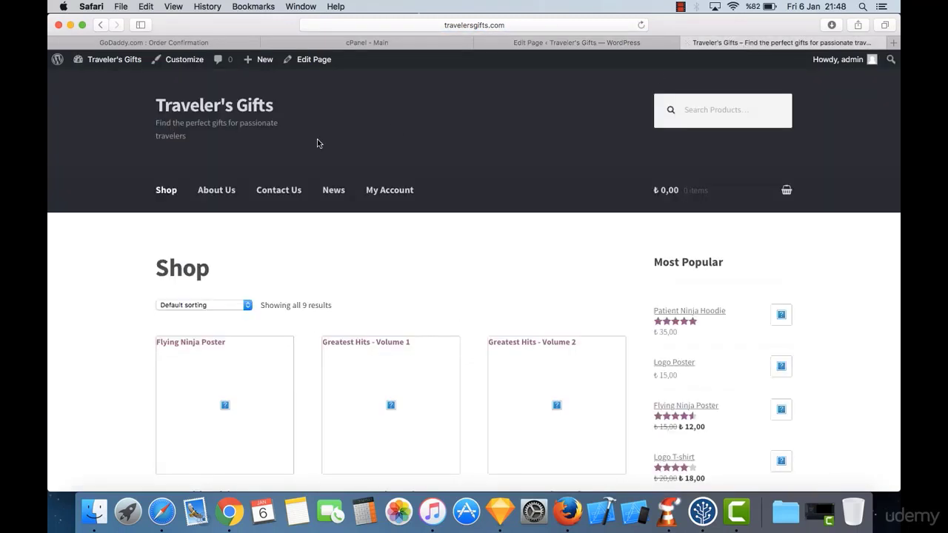
click(218, 194)
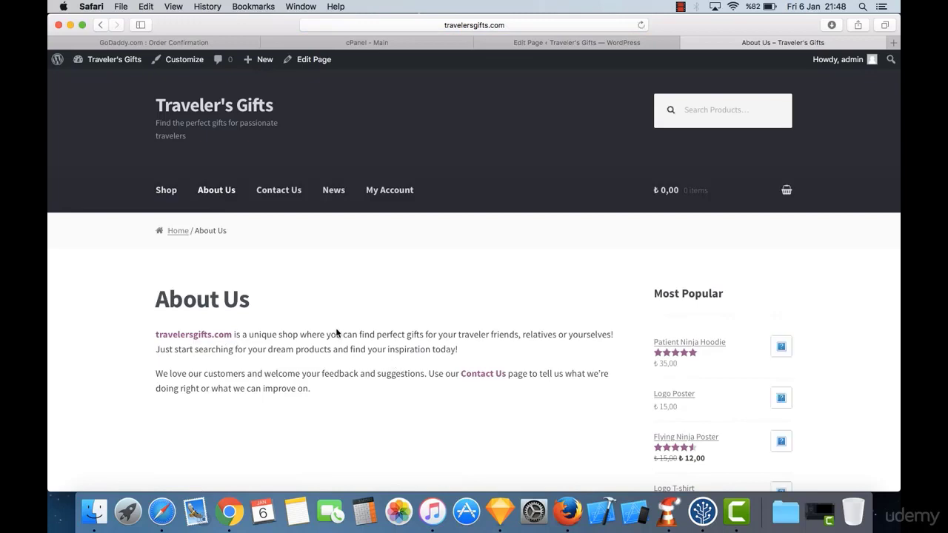
scroll(348, 379, down, 2)
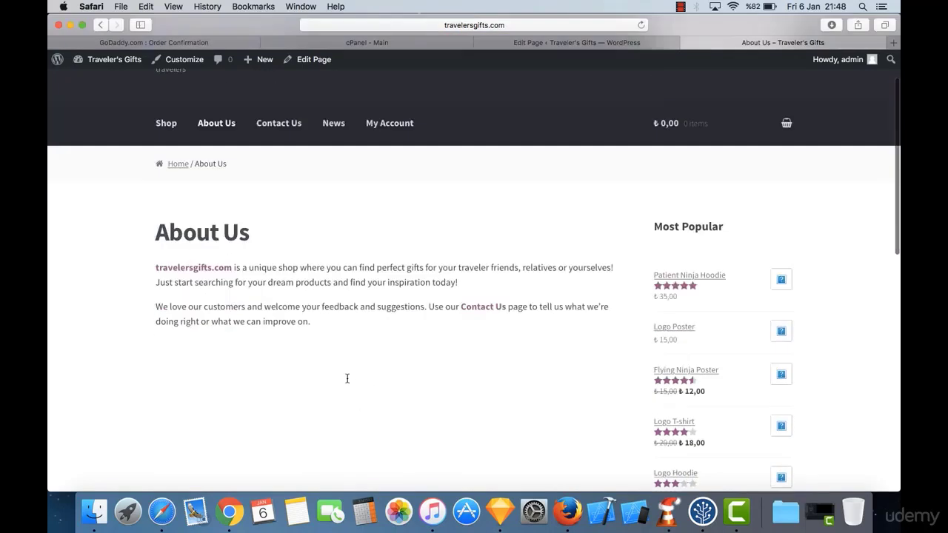
click(223, 291)
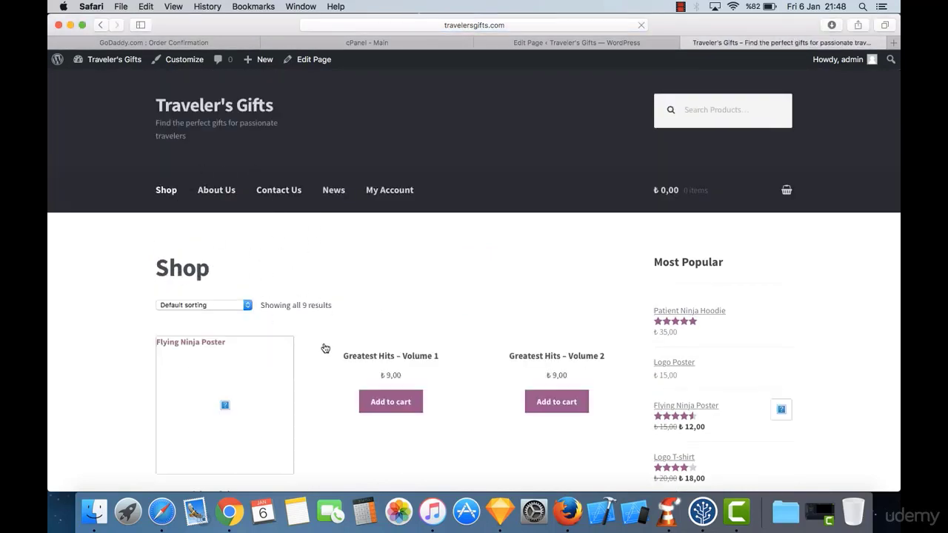
scroll(325, 349, down, 3)
scroll(325, 349, up, 3)
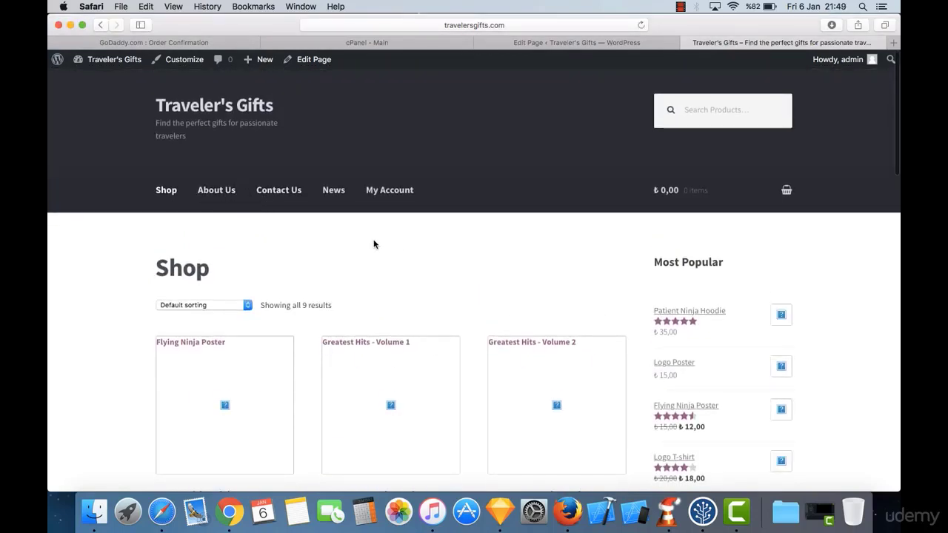
Step: Return to the About Us editor tab and highlight the WooCommerce welcome notice
click(597, 46)
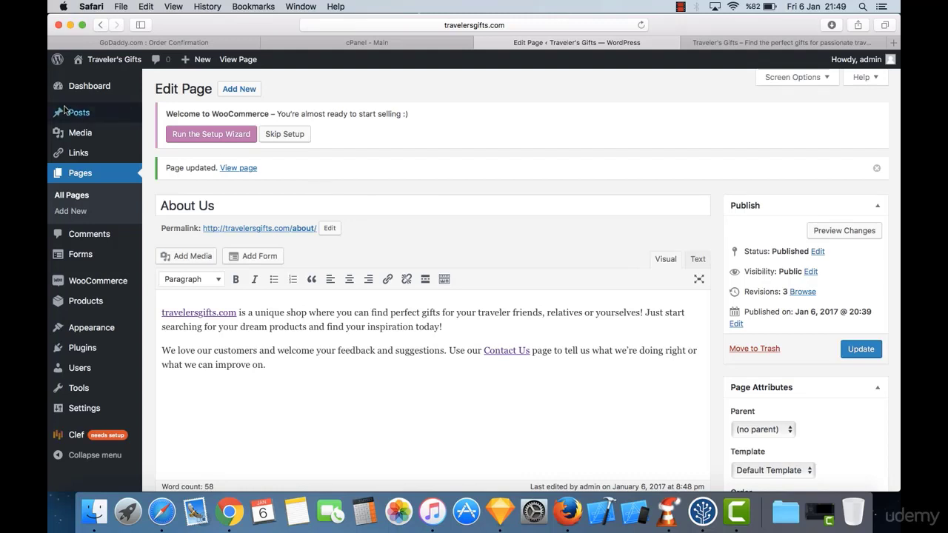
mouse_move(57, 61)
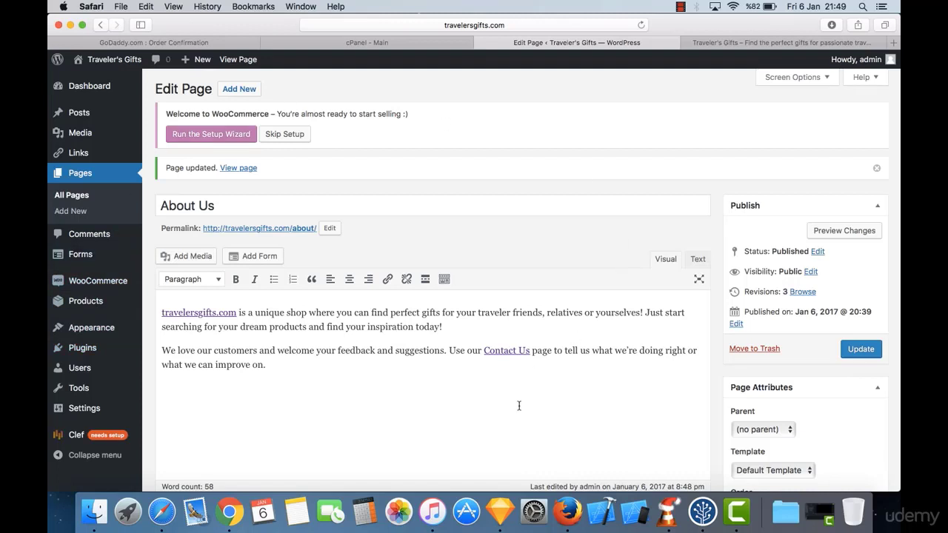
triple_click(233, 112)
click(233, 112)
triple_click(233, 112)
click(258, 114)
Step: Highlight the word WooCommerce within the welcome notice
double_click(220, 114)
click(266, 113)
drag(269, 114, 211, 114)
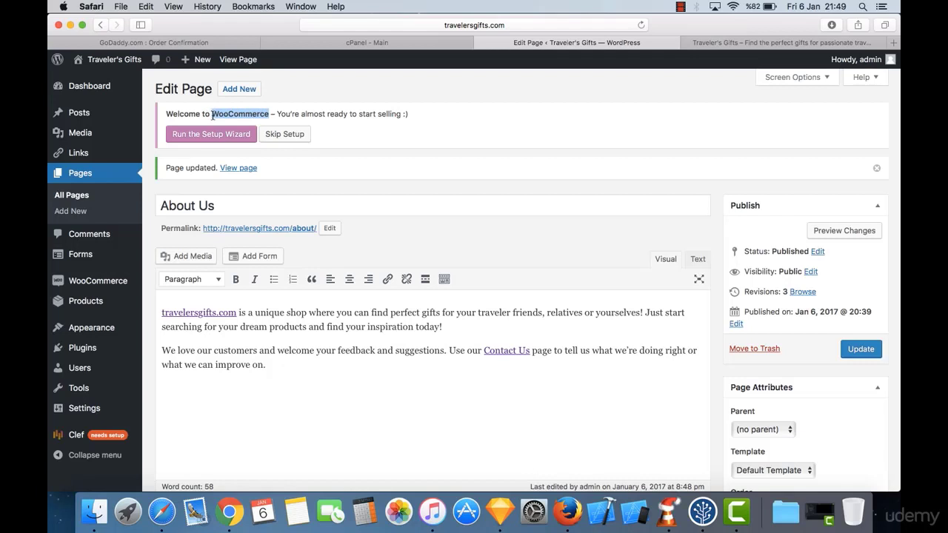
click(212, 115)
drag(212, 114, 270, 114)
click(269, 114)
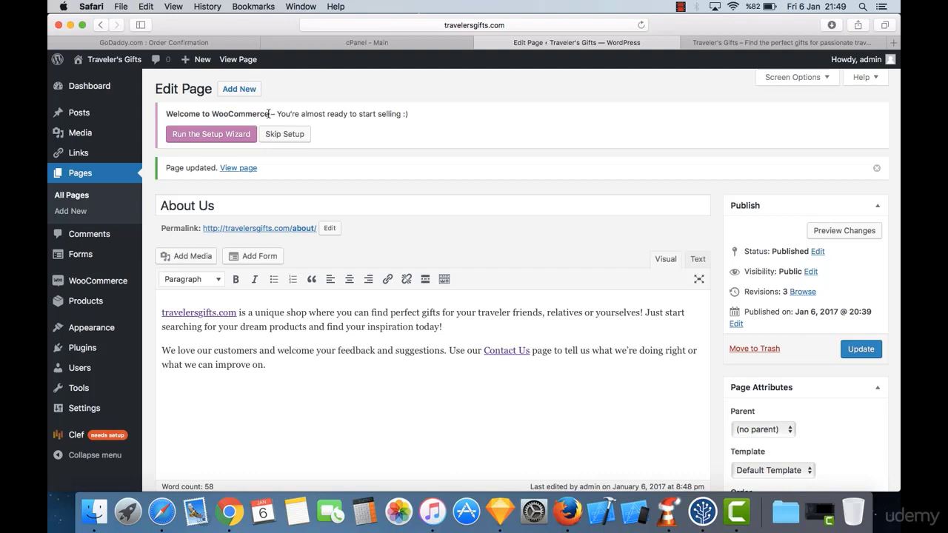
click(727, 38)
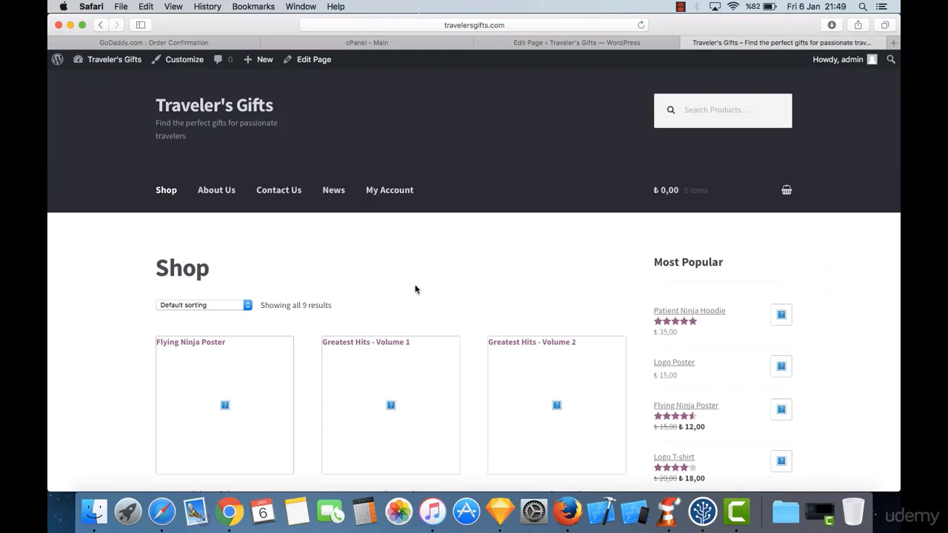
scroll(415, 289, down, 3)
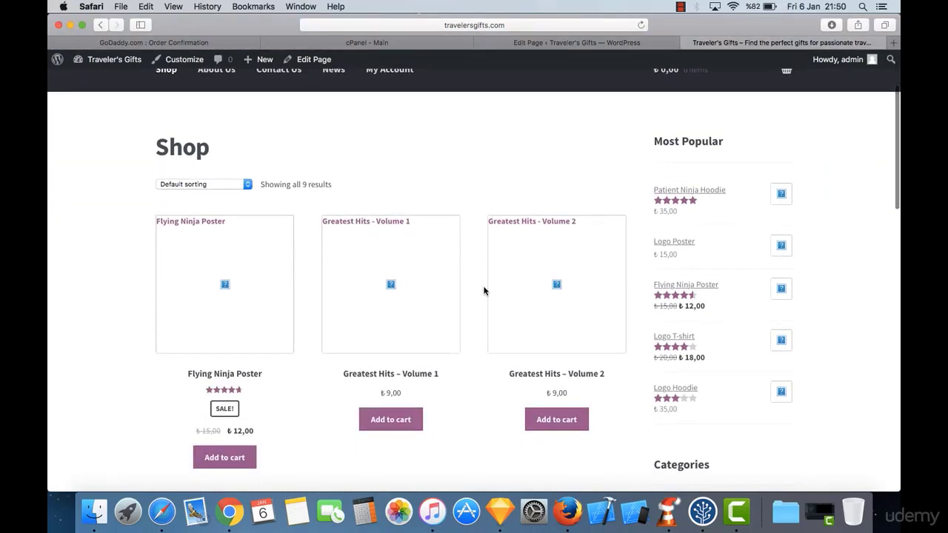
scroll(456, 308, down, 1)
scroll(456, 308, down, 3)
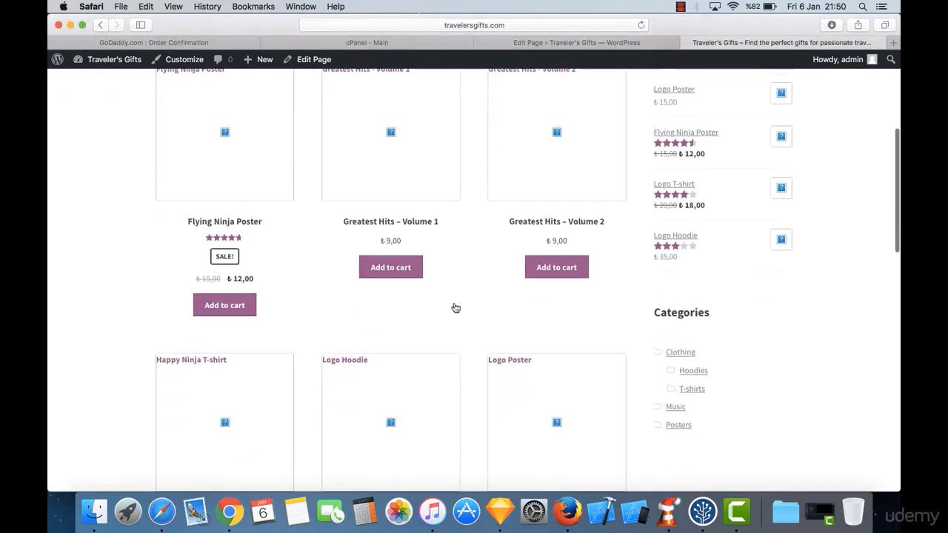
scroll(456, 308, up, 4)
scroll(455, 308, down, 1)
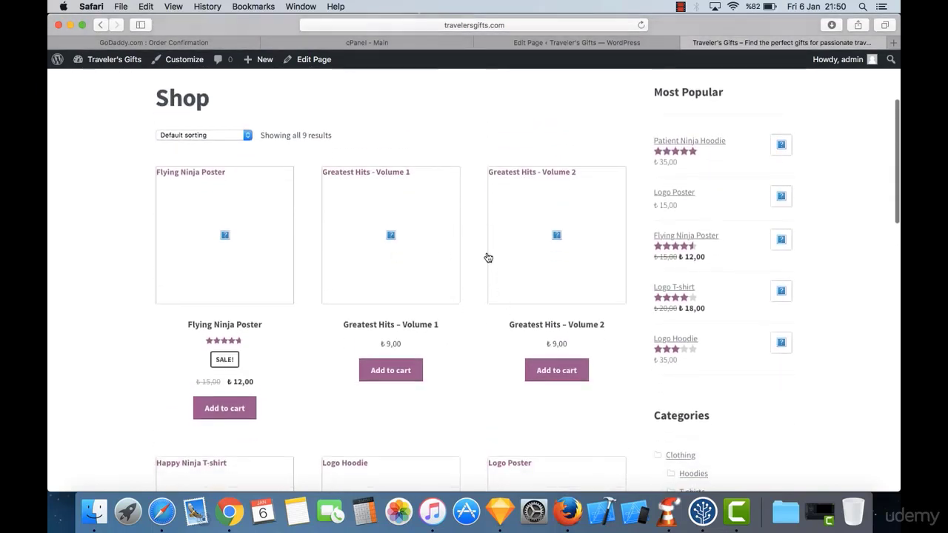
scroll(443, 202, up, 2)
scroll(443, 202, up, 3)
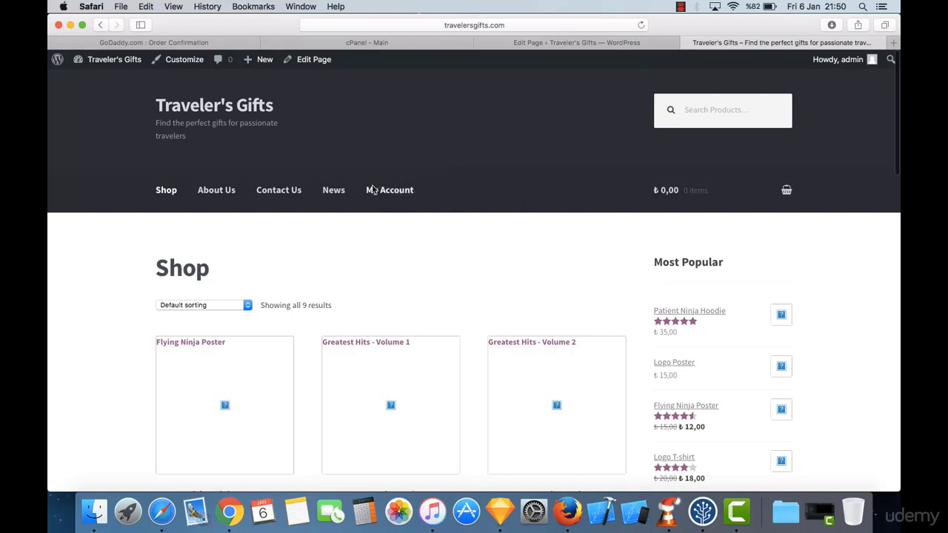
click(569, 44)
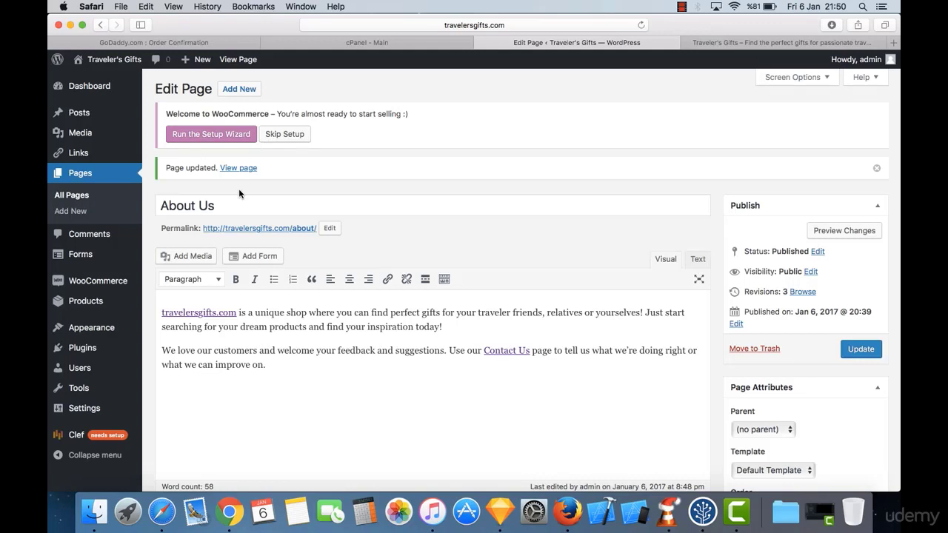
Step: Launch the WooCommerce setup wizard and continue past Page Setup to Store Locale
click(197, 131)
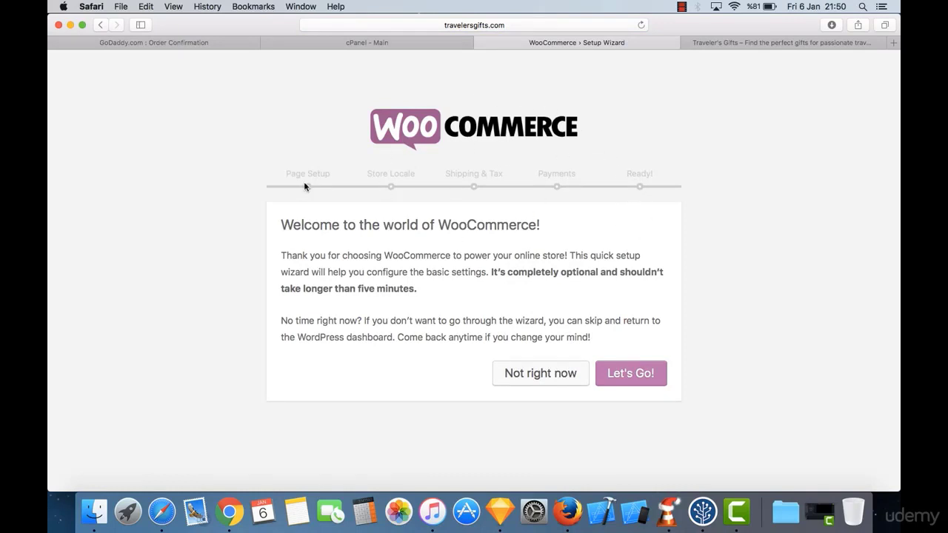
click(631, 377)
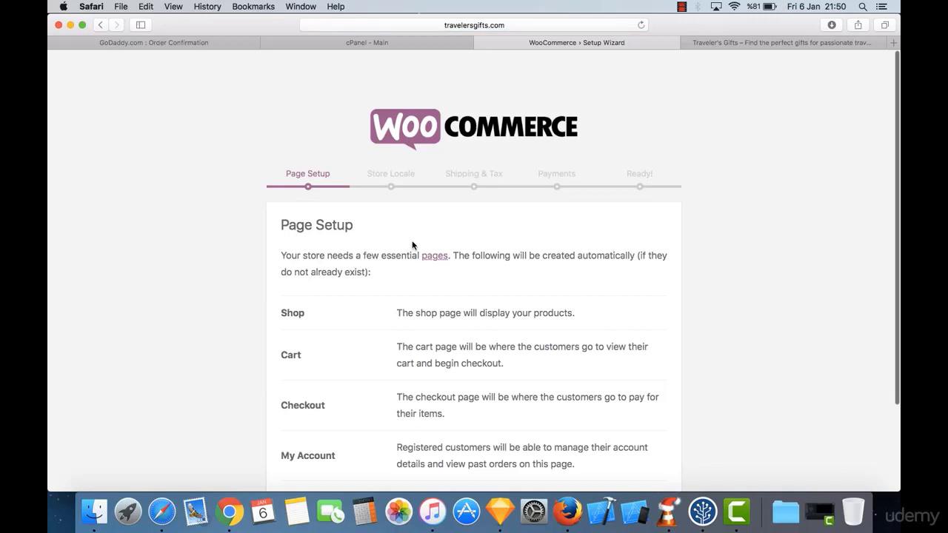
scroll(412, 240, down, 3)
click(631, 449)
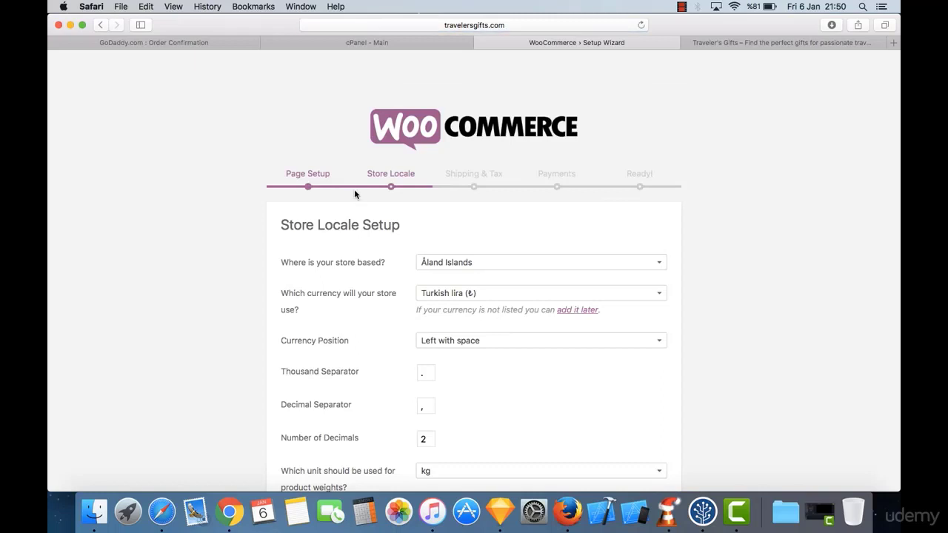
Step: Search 'united states' in the store location list and choose United States (US) — New York
scroll(387, 251, down, 4)
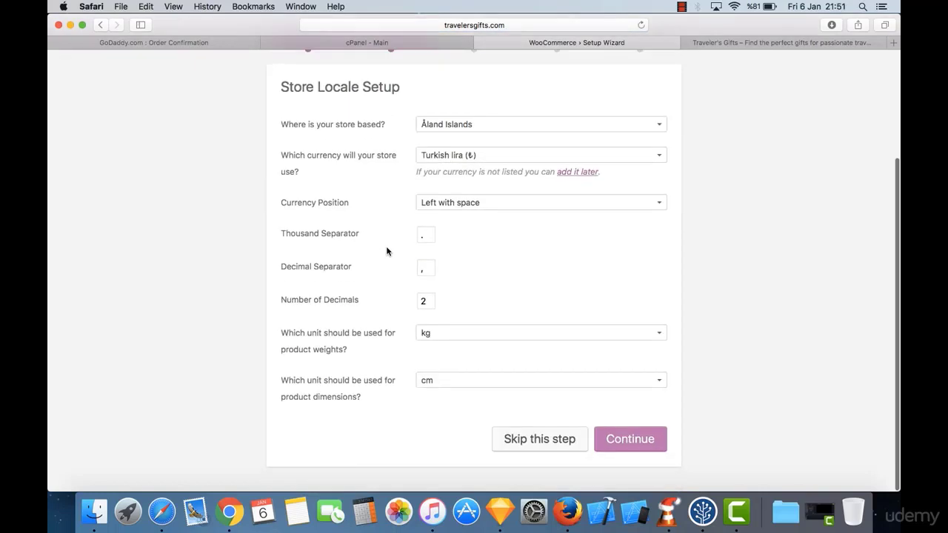
scroll(388, 250, up, 3)
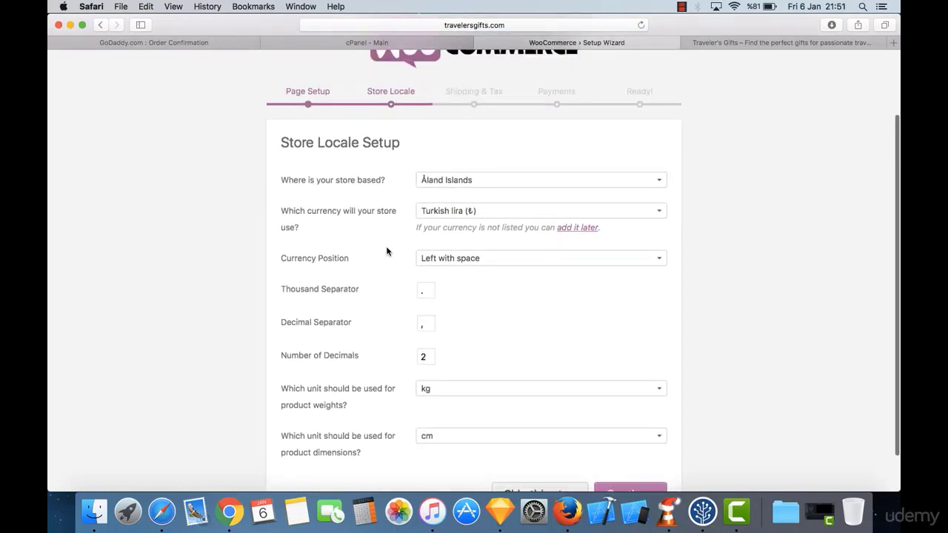
click(486, 199)
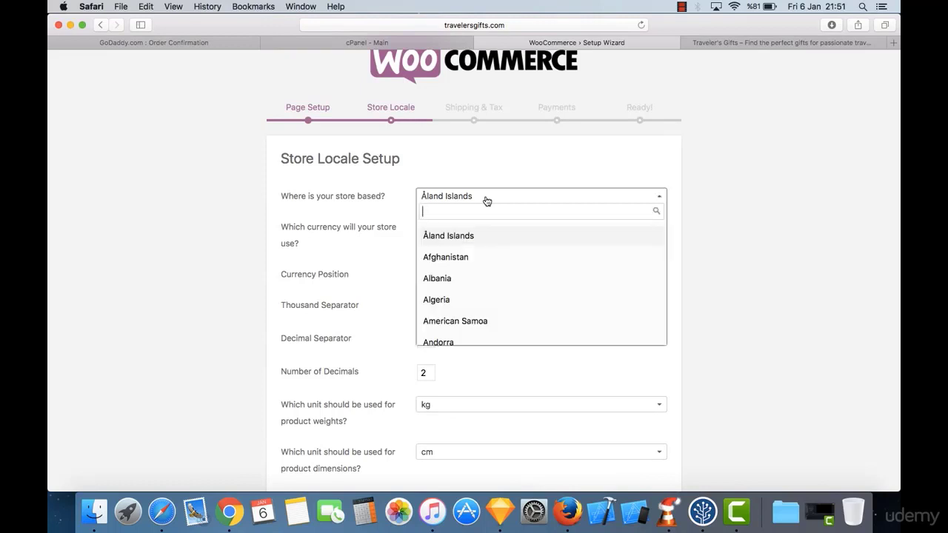
text(u)
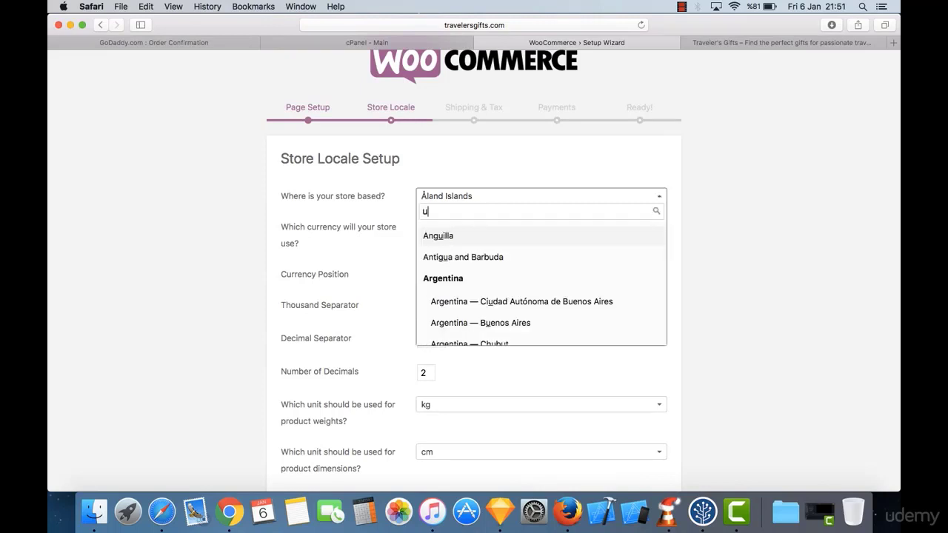
text(nited states)
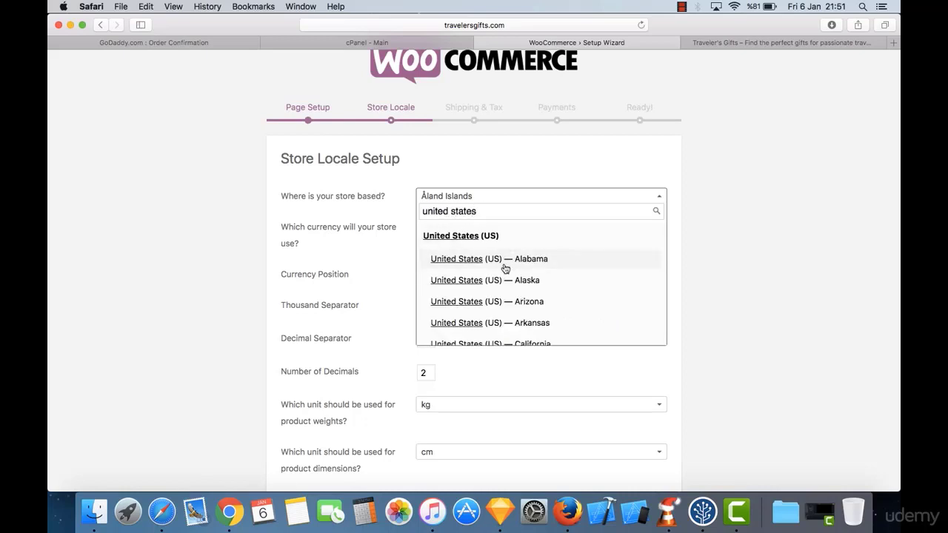
scroll(504, 266, down, 5)
scroll(504, 268, down, 10)
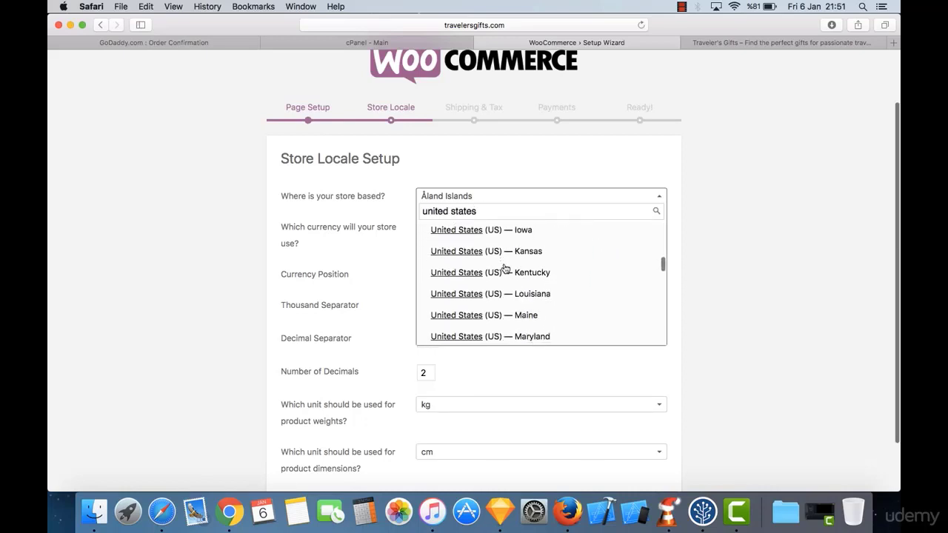
scroll(505, 268, down, 6)
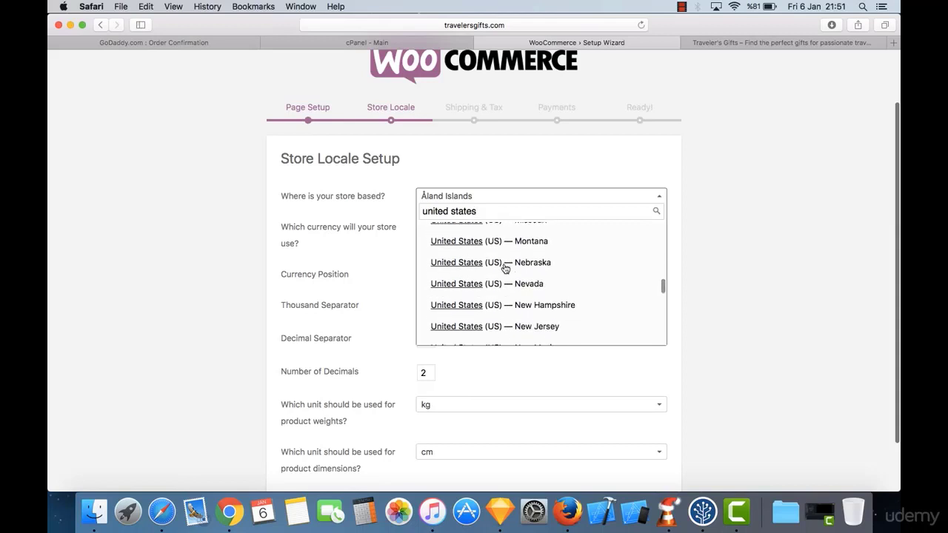
scroll(504, 269, down, 2)
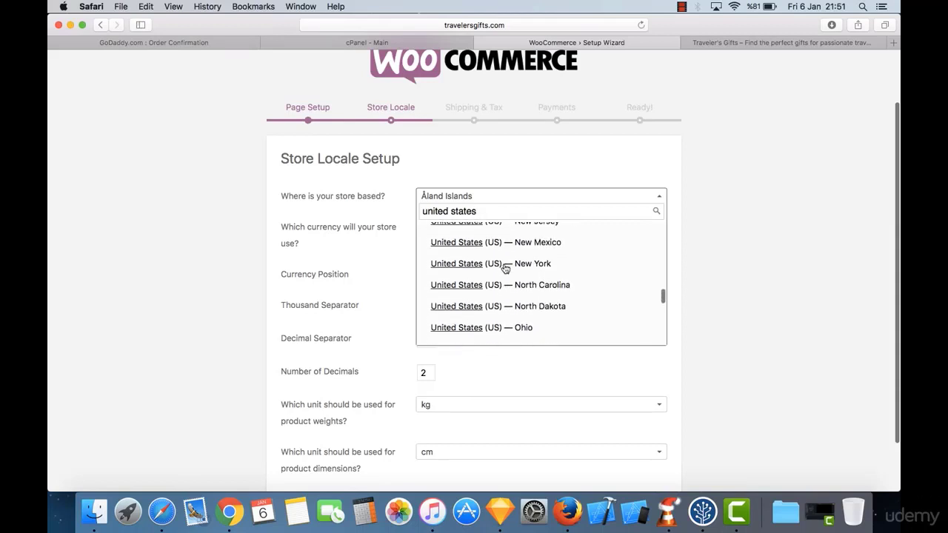
click(505, 268)
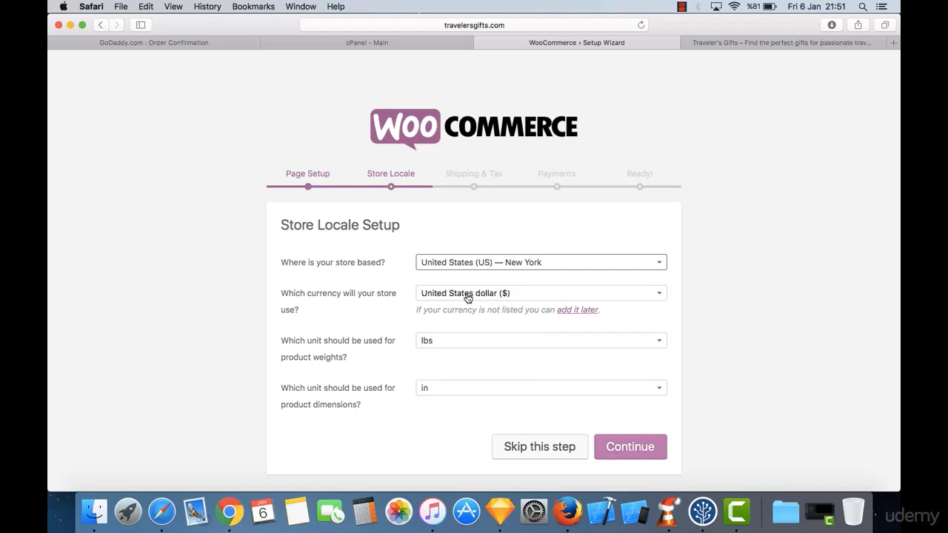
Step: Confirm the US store locale, keeping physical-goods shipping on and sales tax off
click(643, 450)
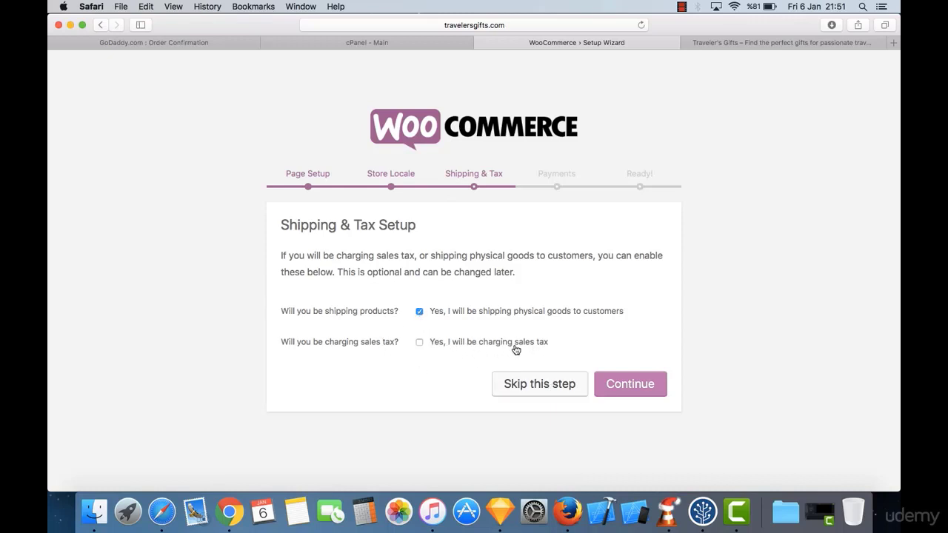
click(632, 390)
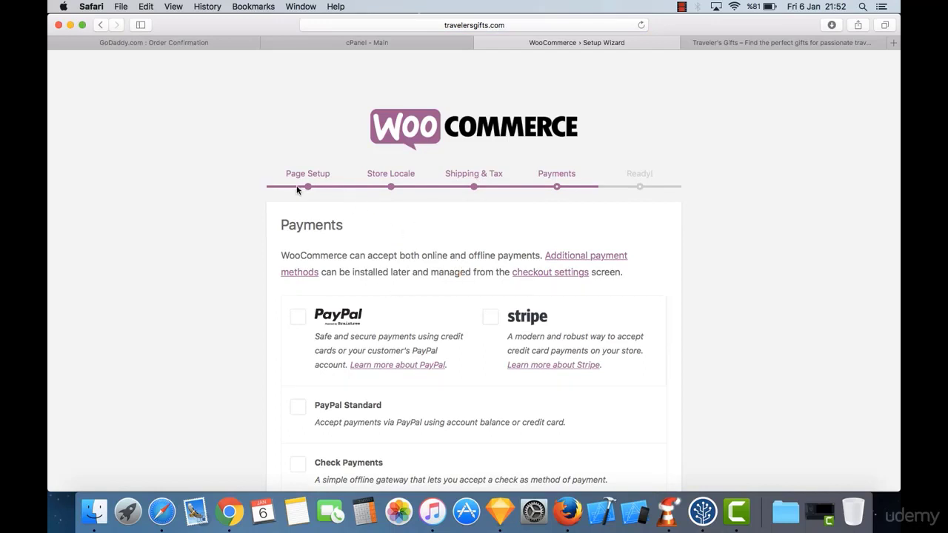
Step: Enable PayPal as the store's payment method
scroll(368, 248, down, 5)
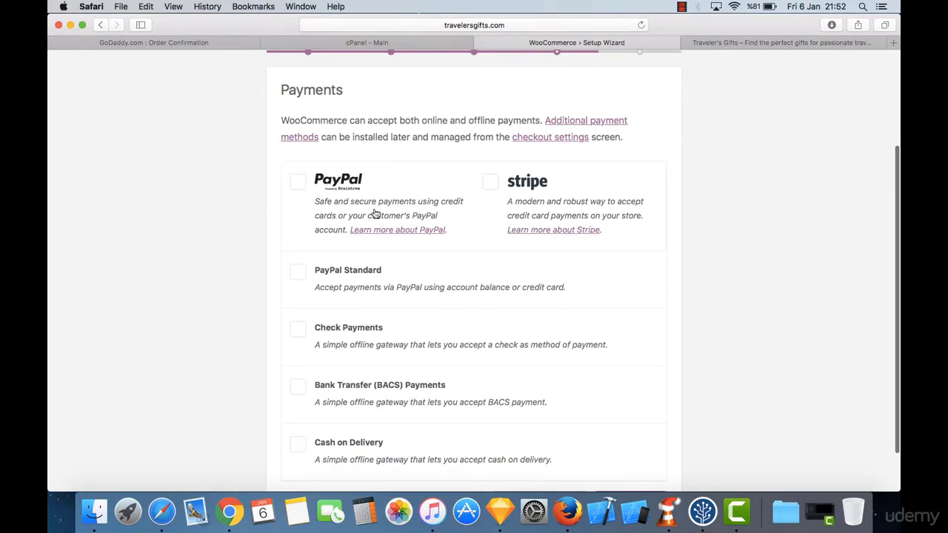
scroll(338, 271, down, 2)
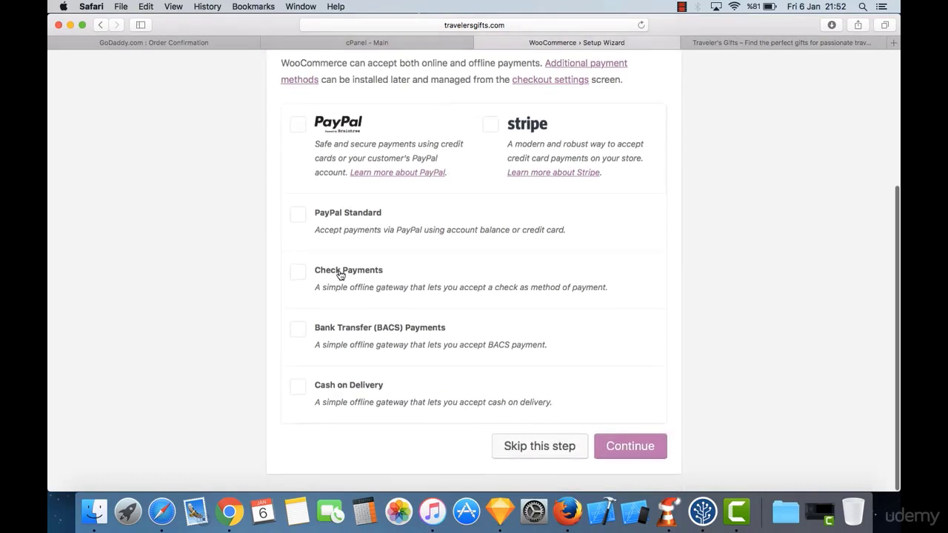
scroll(443, 198, up, 5)
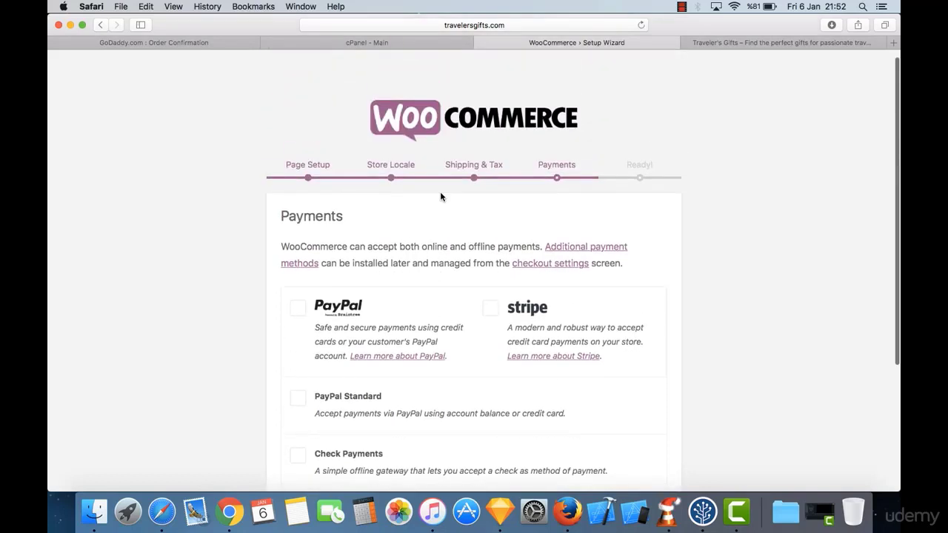
scroll(443, 198, down, 5)
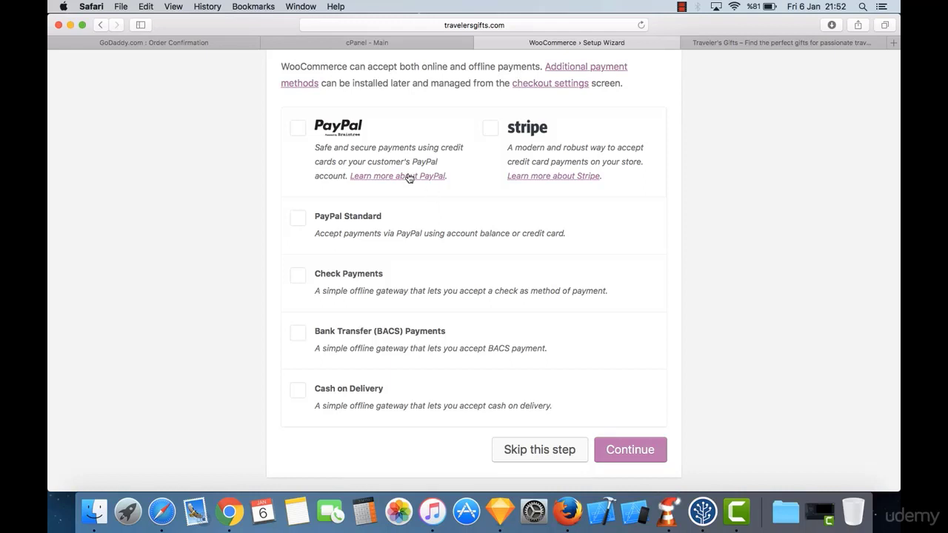
click(337, 135)
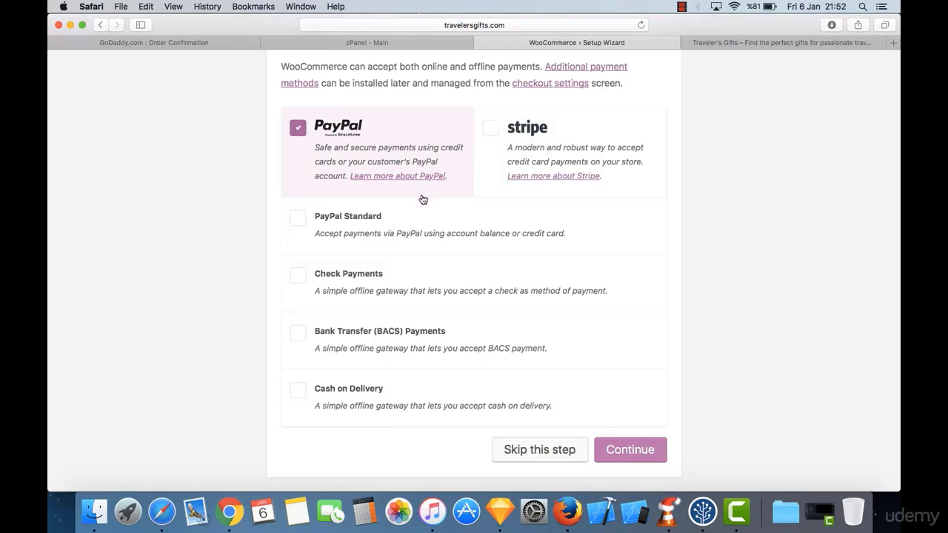
Step: Finish the setup wizard at the Ready step and begin creating the first product
scroll(423, 199, up, 1)
scroll(423, 200, down, 1)
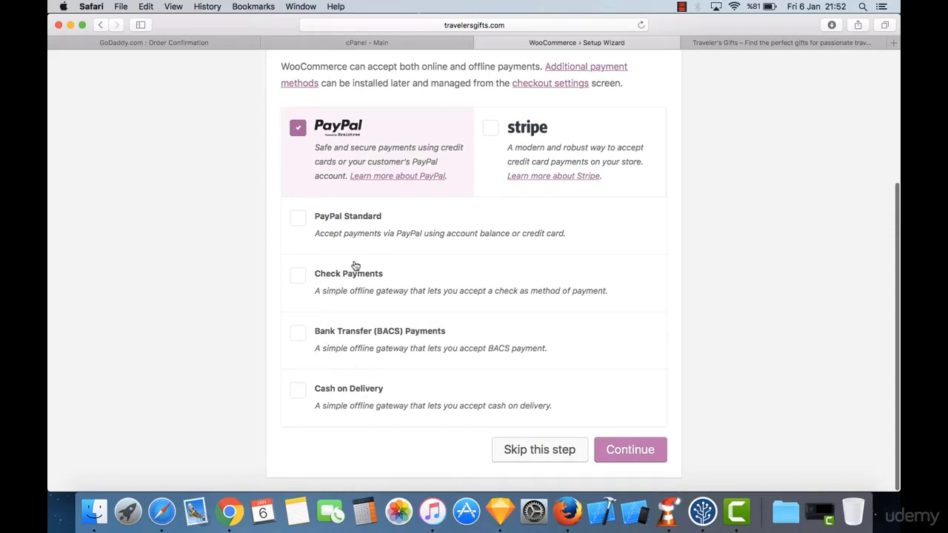
scroll(430, 224, up, 3)
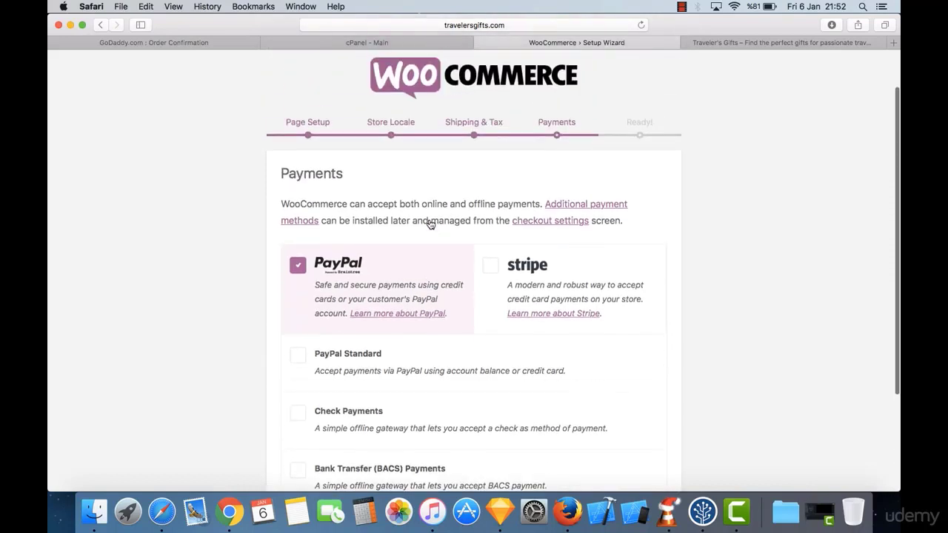
scroll(431, 224, down, 3)
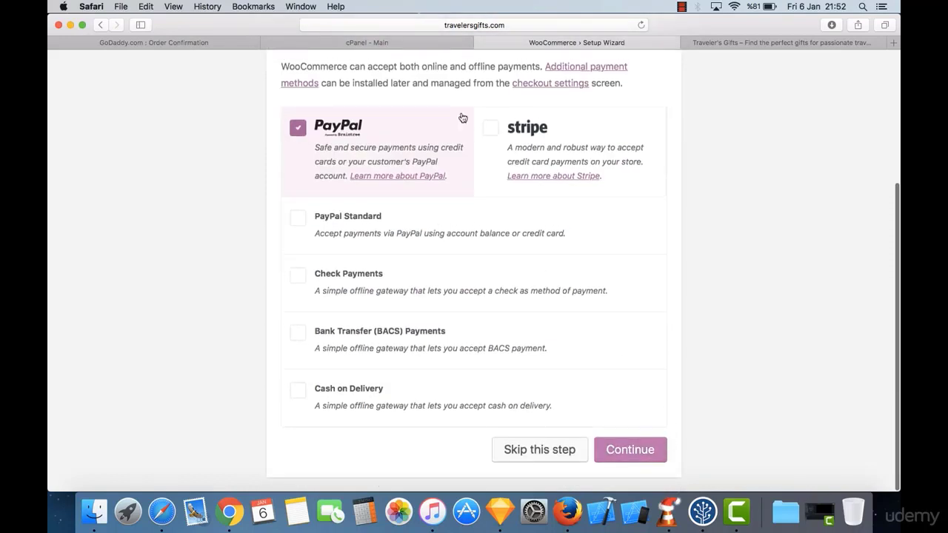
click(638, 449)
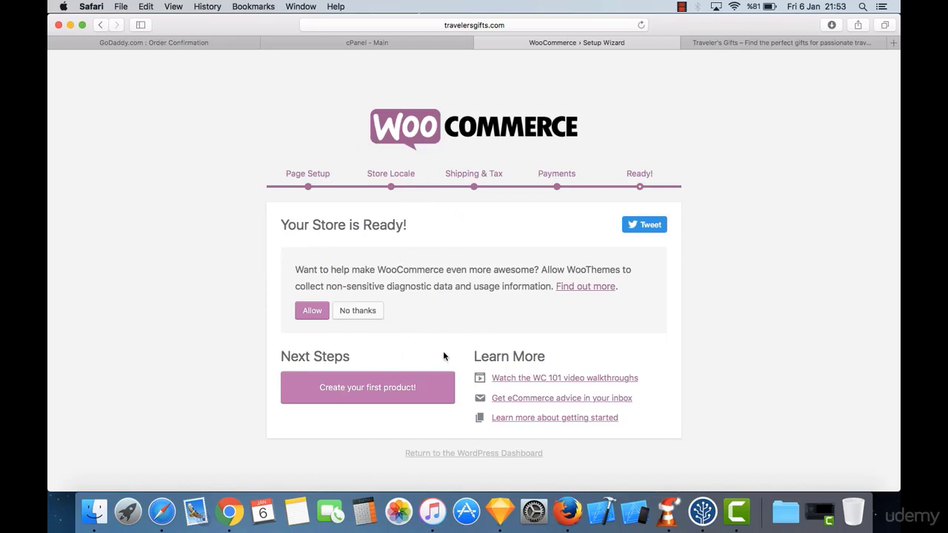
click(370, 387)
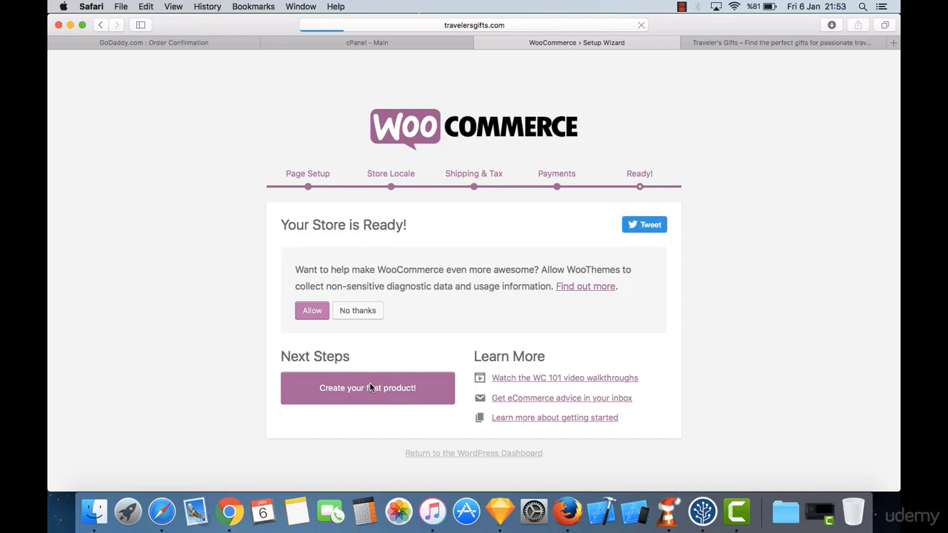